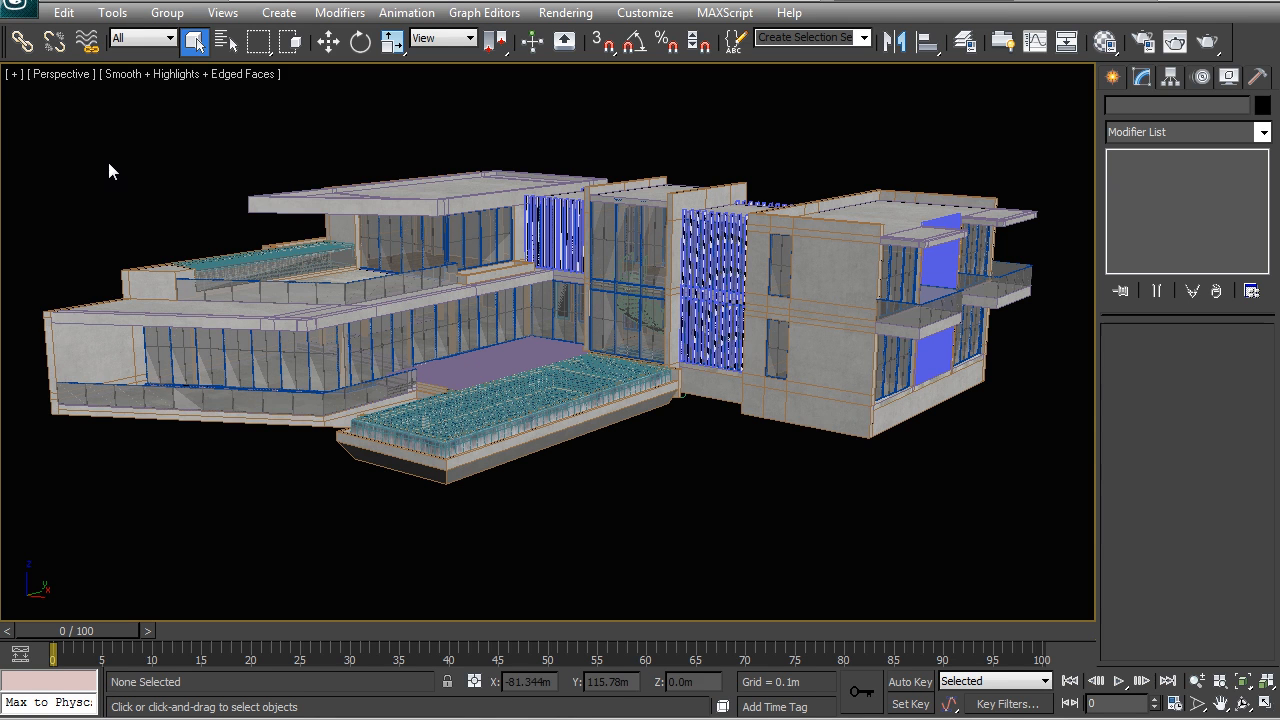
# Step: Open Trees & Plants.max for merging into the scene, from the 3D Models folder inside project_files' Referenced Files
pyautogui.click(28, 6)
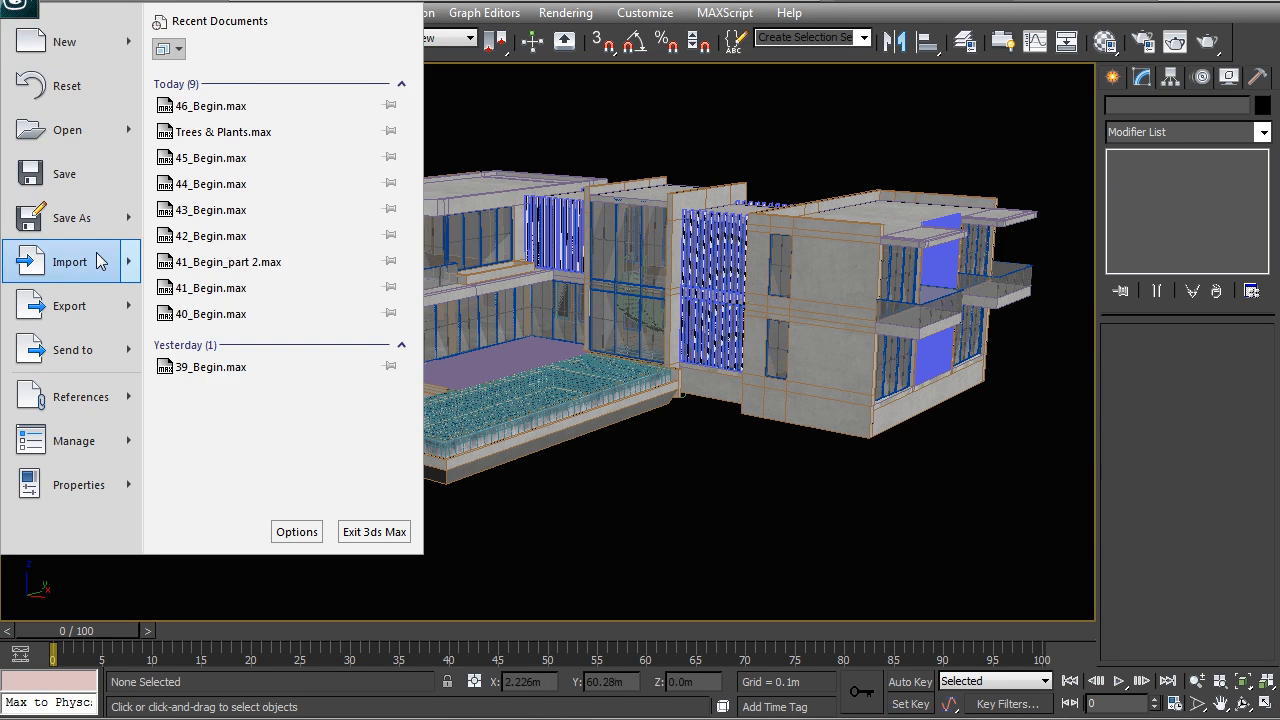
pyautogui.moveTo(95, 262)
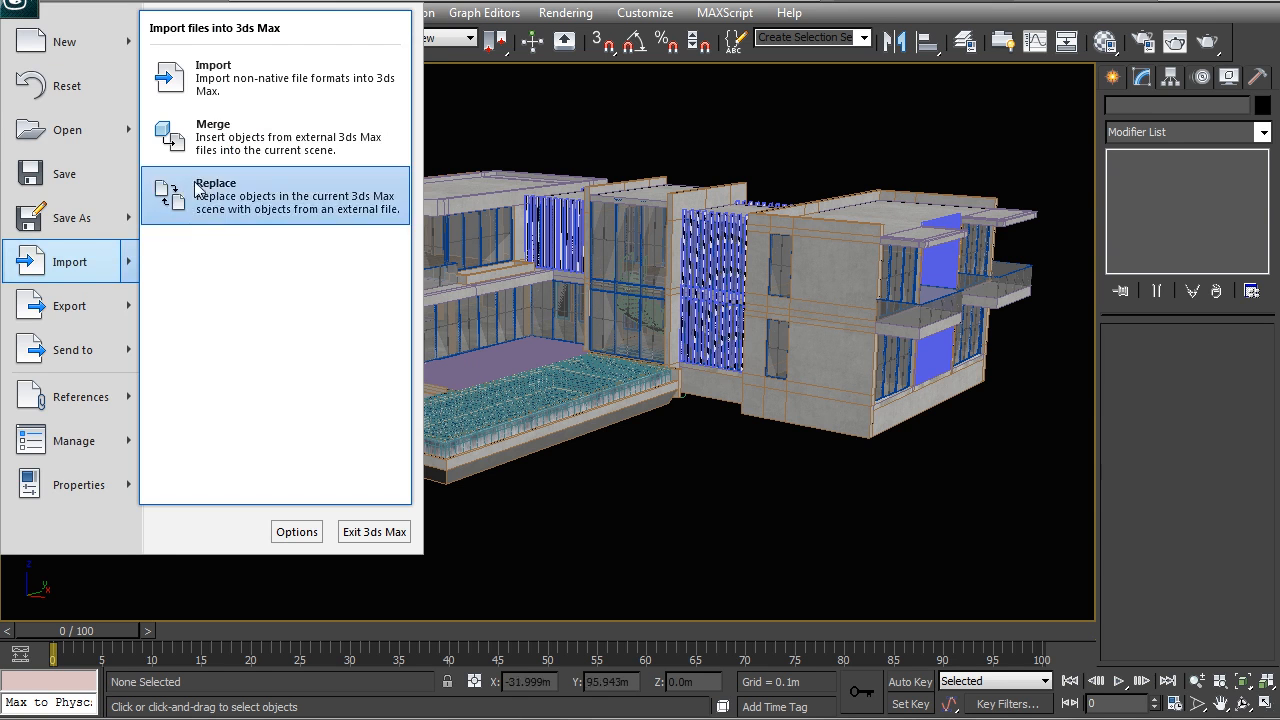
pyautogui.click(192, 140)
pyautogui.click(170, 50)
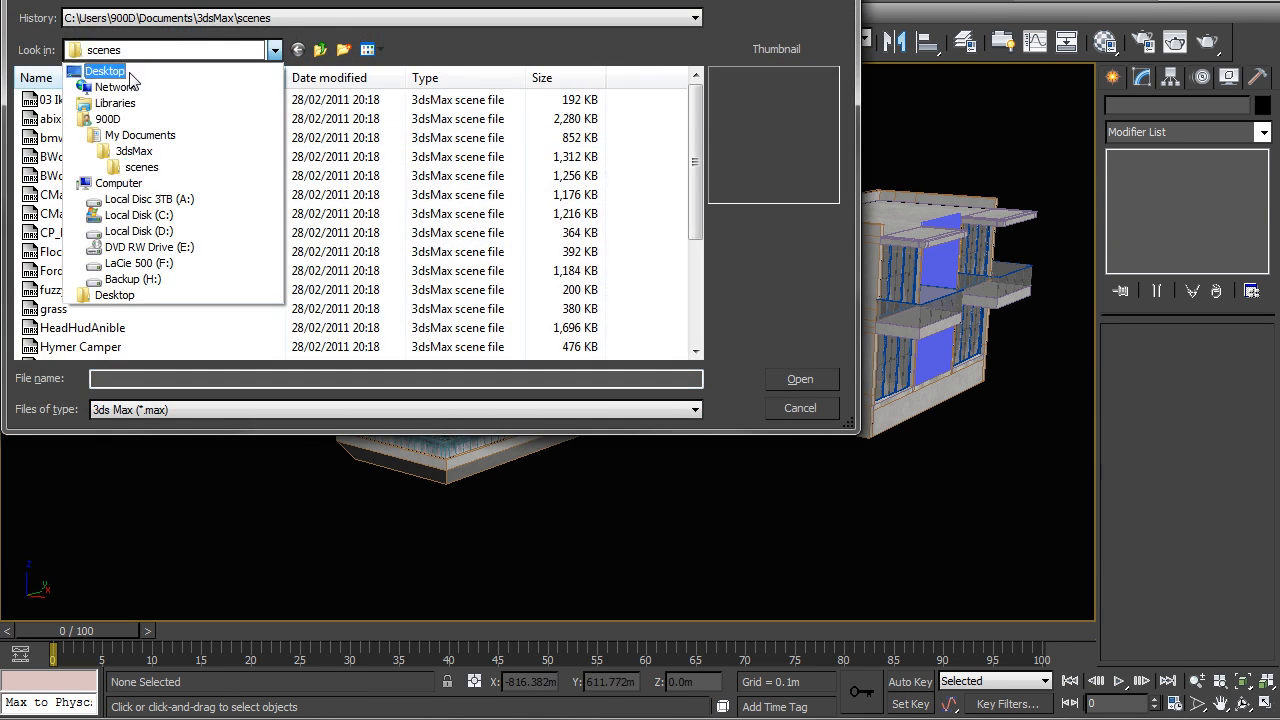
pyautogui.click(110, 78)
pyautogui.doubleClick(285, 130)
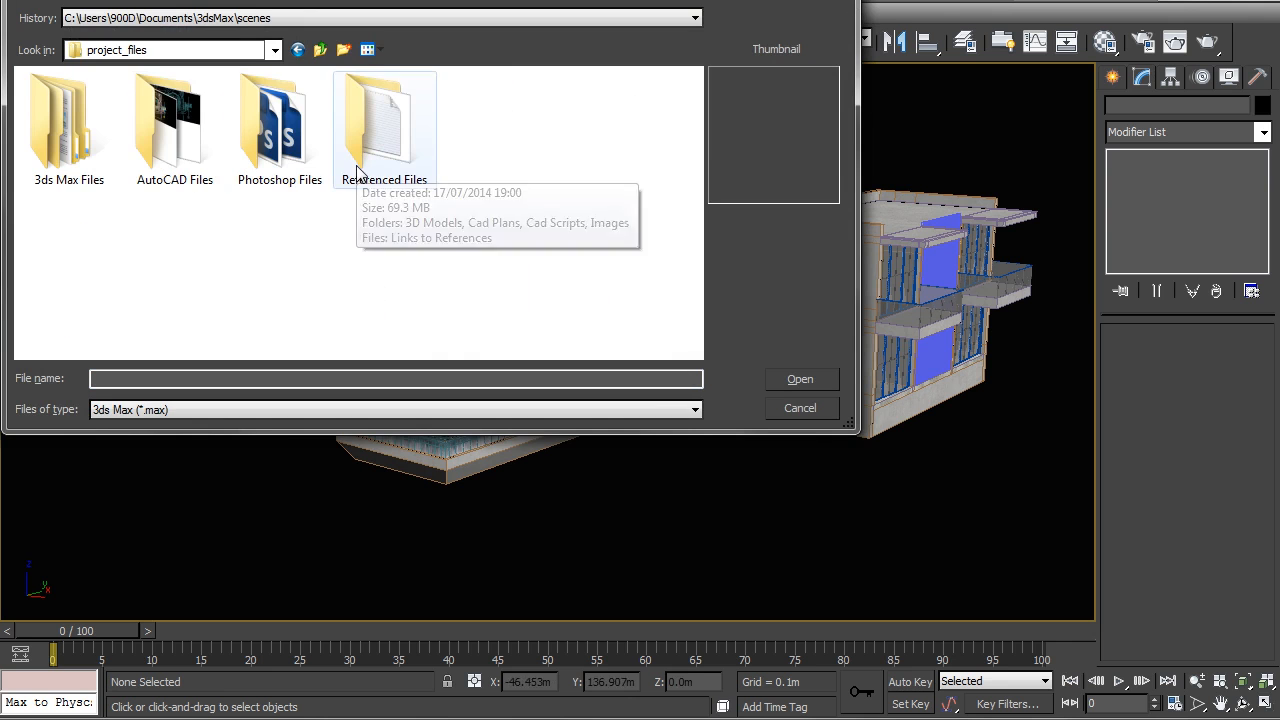
pyautogui.moveTo(253, 1); pyautogui.dragTo(314, 129)
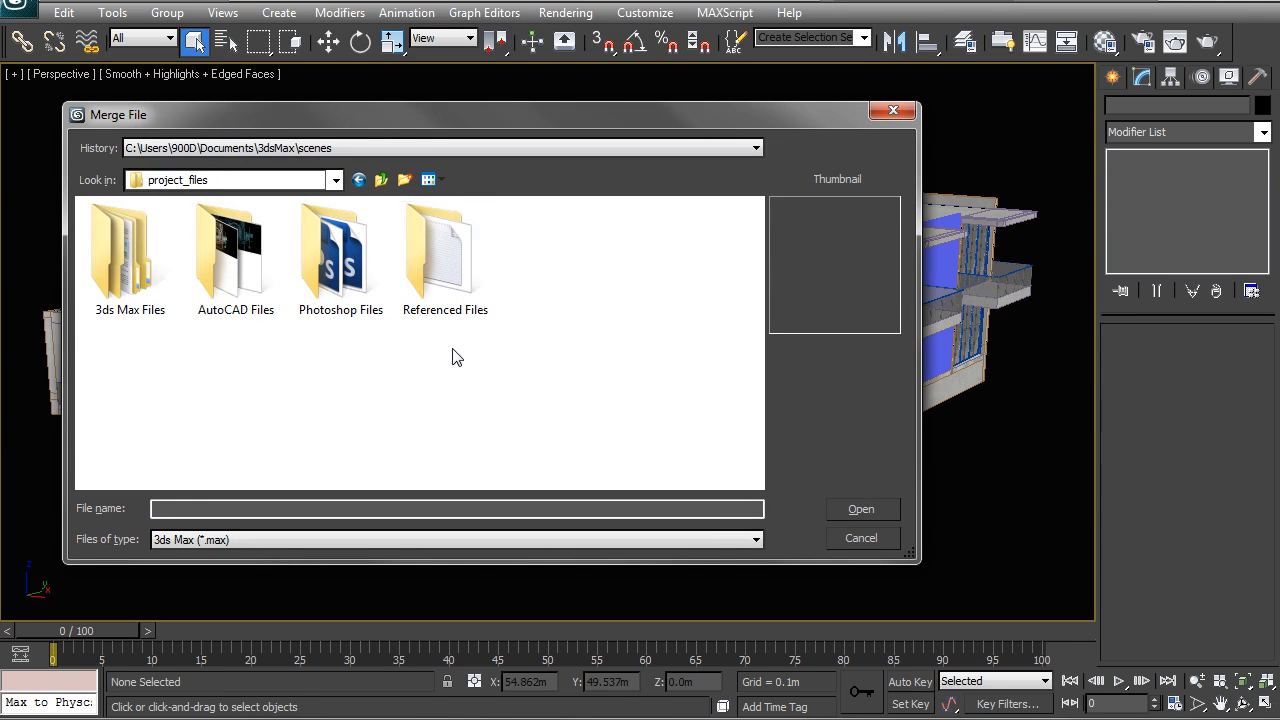
pyautogui.doubleClick(445, 260)
pyautogui.doubleClick(140, 231)
pyautogui.click(128, 238)
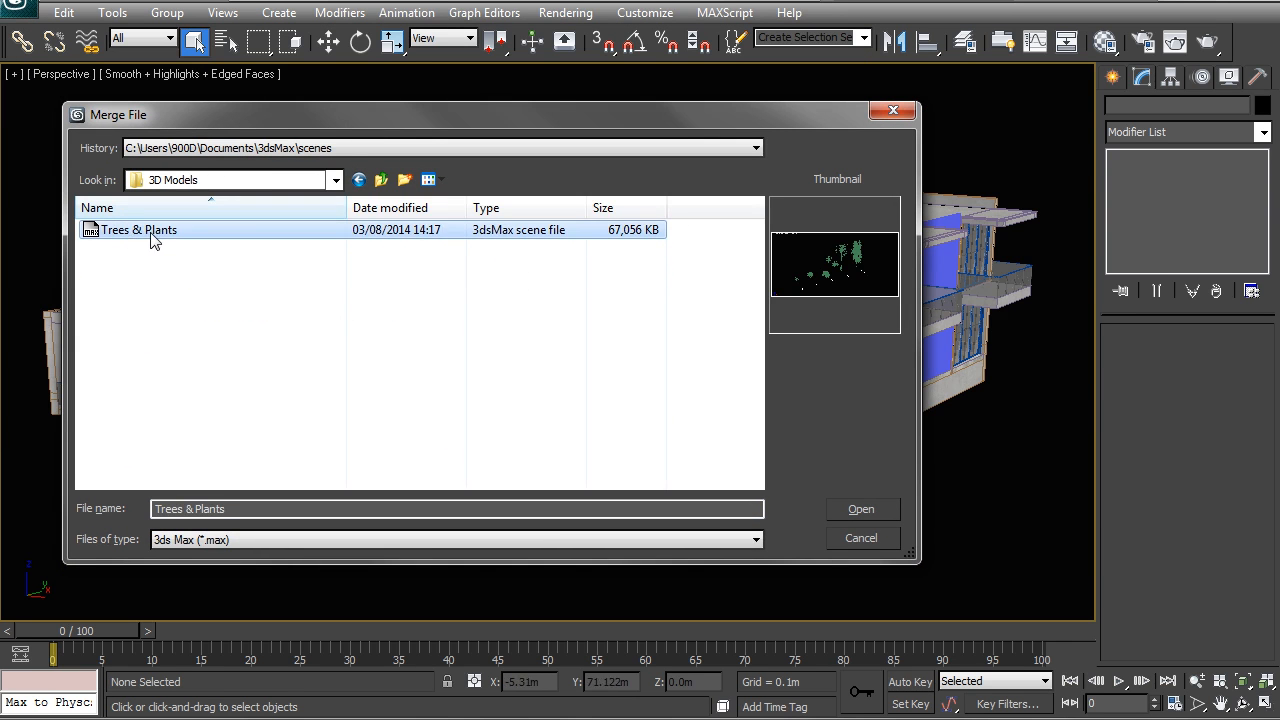
pyautogui.doubleClick(152, 238)
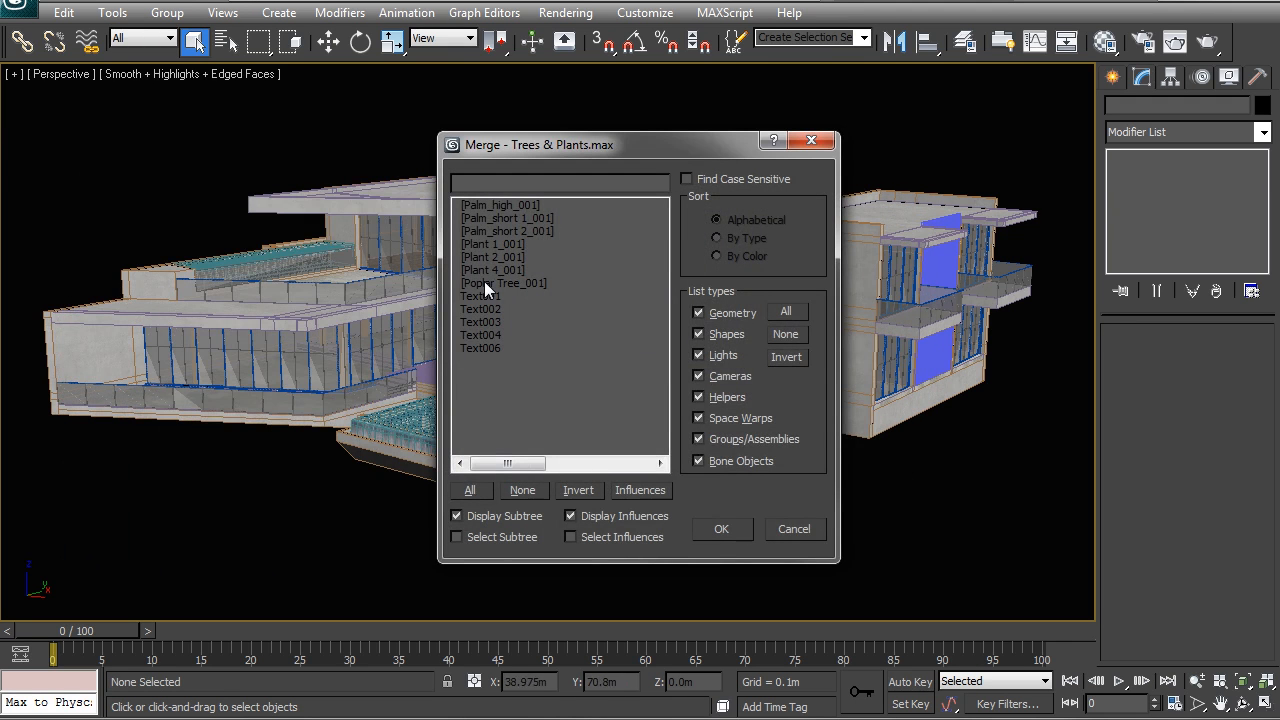
# Step: Merge the seven palm, plant and poplar groups into the scene, leaving out the Text objects
pyautogui.click(486, 283)
pyautogui.keyDown('shift'); pyautogui.click(486, 204); pyautogui.keyUp('shift')
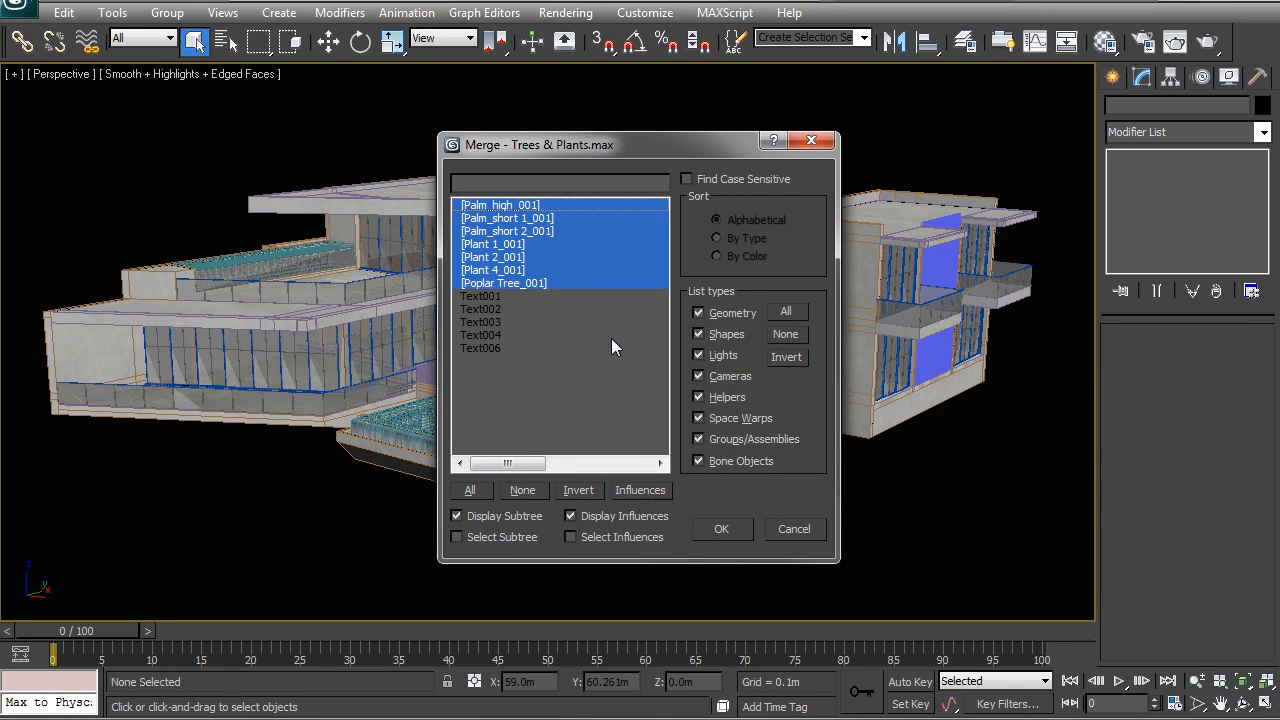
pyautogui.click(721, 528)
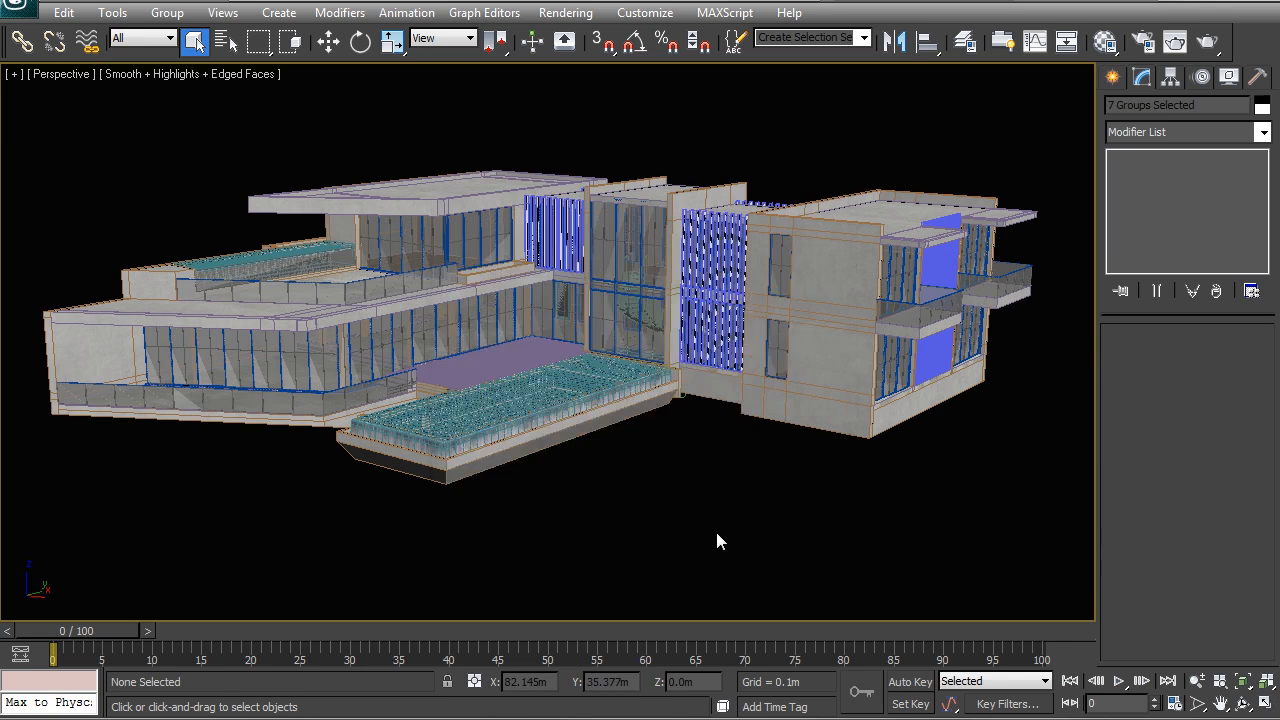
# Step: Show the merged groups together with the house in a wireframe top view
pyautogui.press('t')
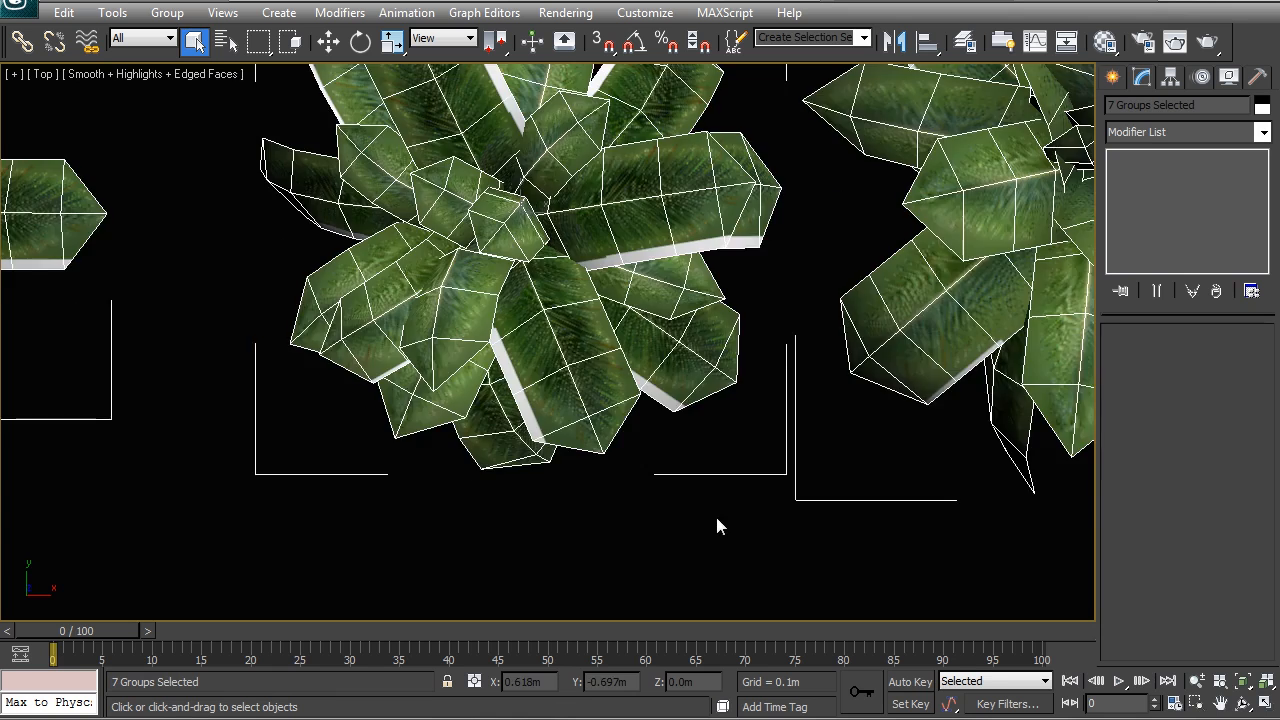
pyautogui.press('z')
pyautogui.press('F3')
pyautogui.scroll(-12, 712, 474)
pyautogui.scroll(4, 668, 362)
pyautogui.moveTo(896, 208); pyautogui.dragTo(623, 315, button='middle')
pyautogui.moveTo(334, 349); pyautogui.dragTo(400, 412, button='middle')
pyautogui.press('g')
pyautogui.press('g')
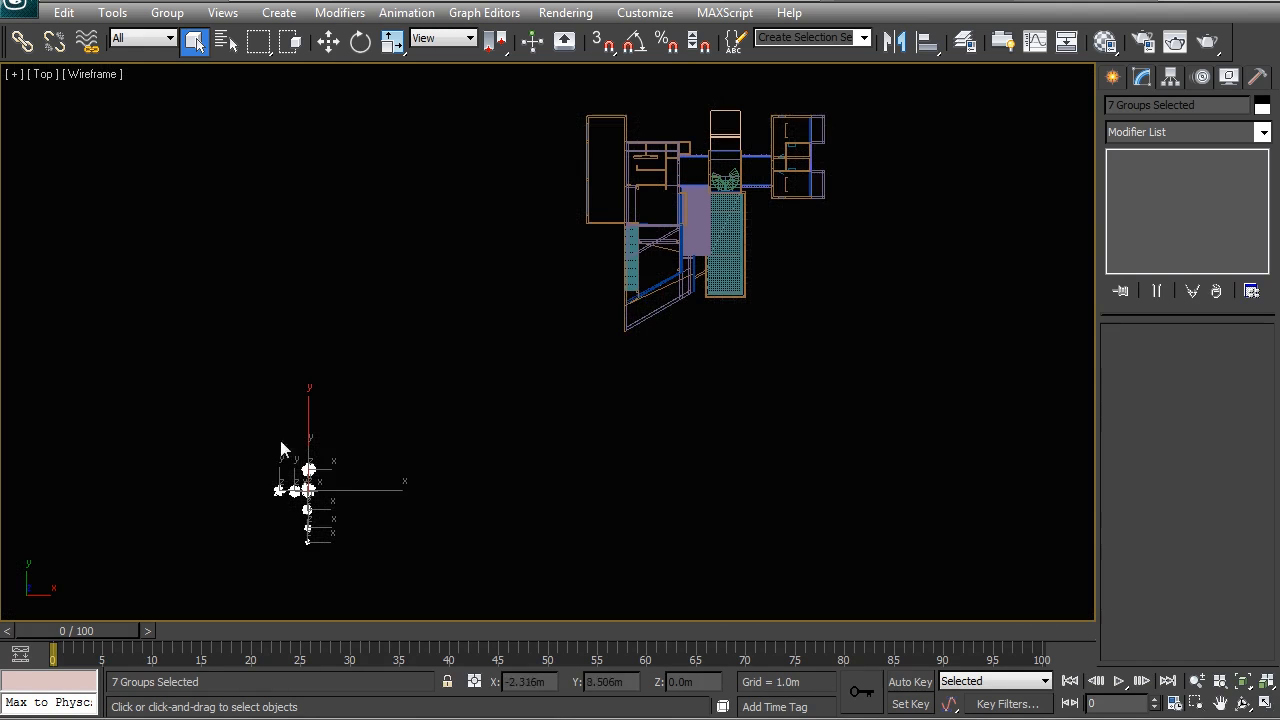
# Step: Move the seven merged groups to the empty area east of the house and deselect them
pyautogui.moveTo(312, 446); pyautogui.dragTo(300, 468, button='middle')
pyautogui.press('w')
pyautogui.moveTo(320, 492); pyautogui.dragTo(1044, 232)
pyautogui.moveTo(890, 357); pyautogui.dragTo(666, 471, button='middle')
pyautogui.click(666, 471)
pyautogui.moveTo(612, 284); pyautogui.dragTo(641, 271, button='middle')
pyautogui.scroll(2, 641, 271)
# Step: Show the 00_Ground_Lands layer and hide layers 02_Walls through 03_Stairs as well as 04_Water
pyautogui.click(968, 43)
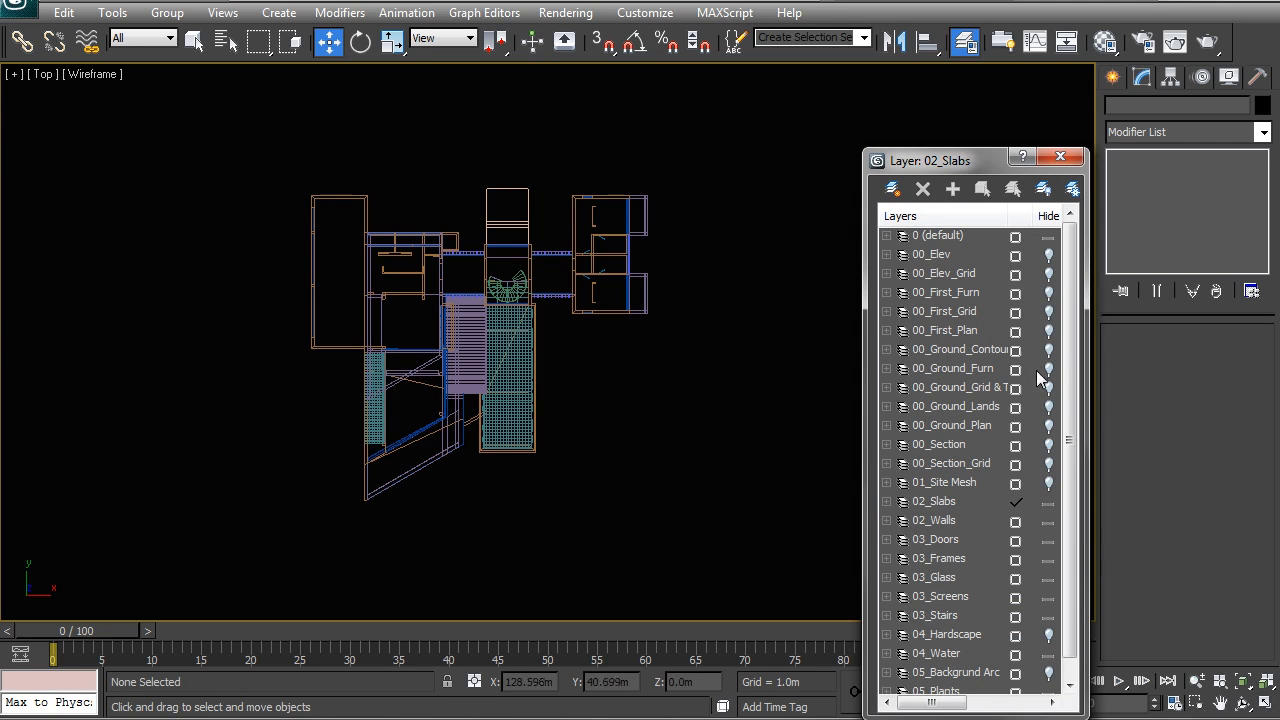
pyautogui.click(1046, 407)
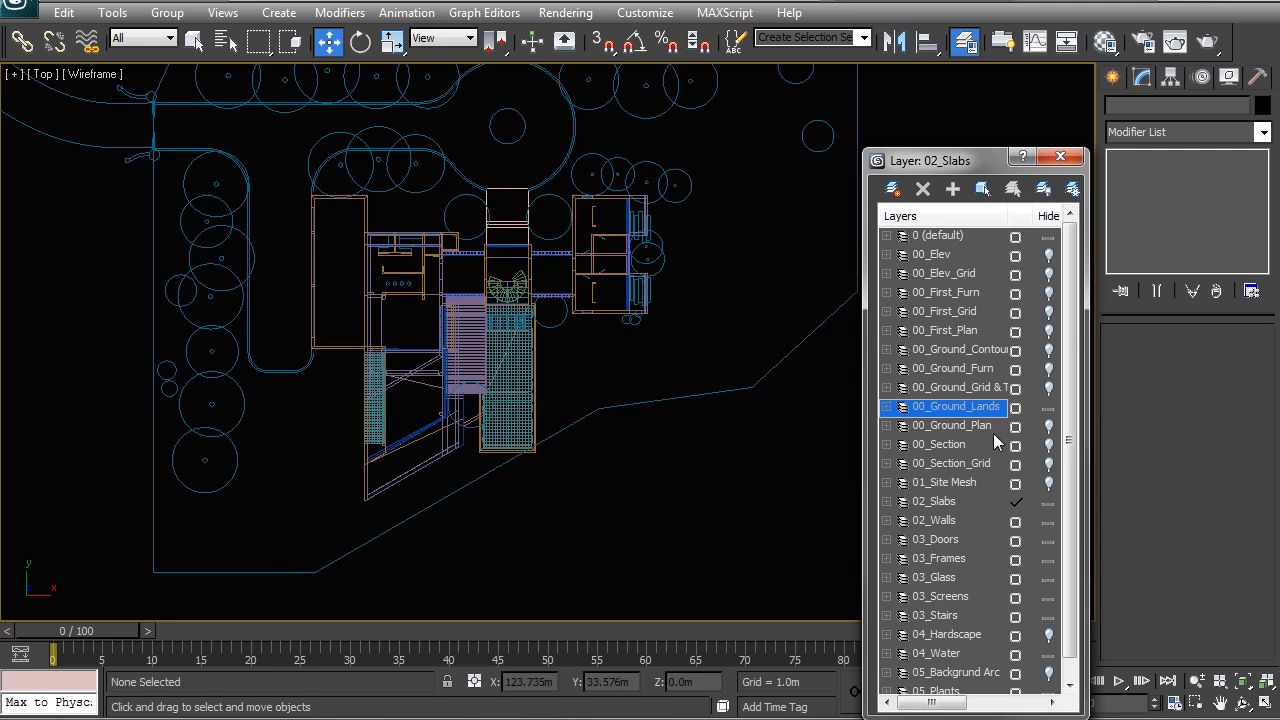
pyautogui.click(963, 520)
pyautogui.keyDown('shift'); pyautogui.click(966, 615); pyautogui.keyUp('shift')
pyautogui.click(1050, 616)
pyautogui.click(1070, 685)
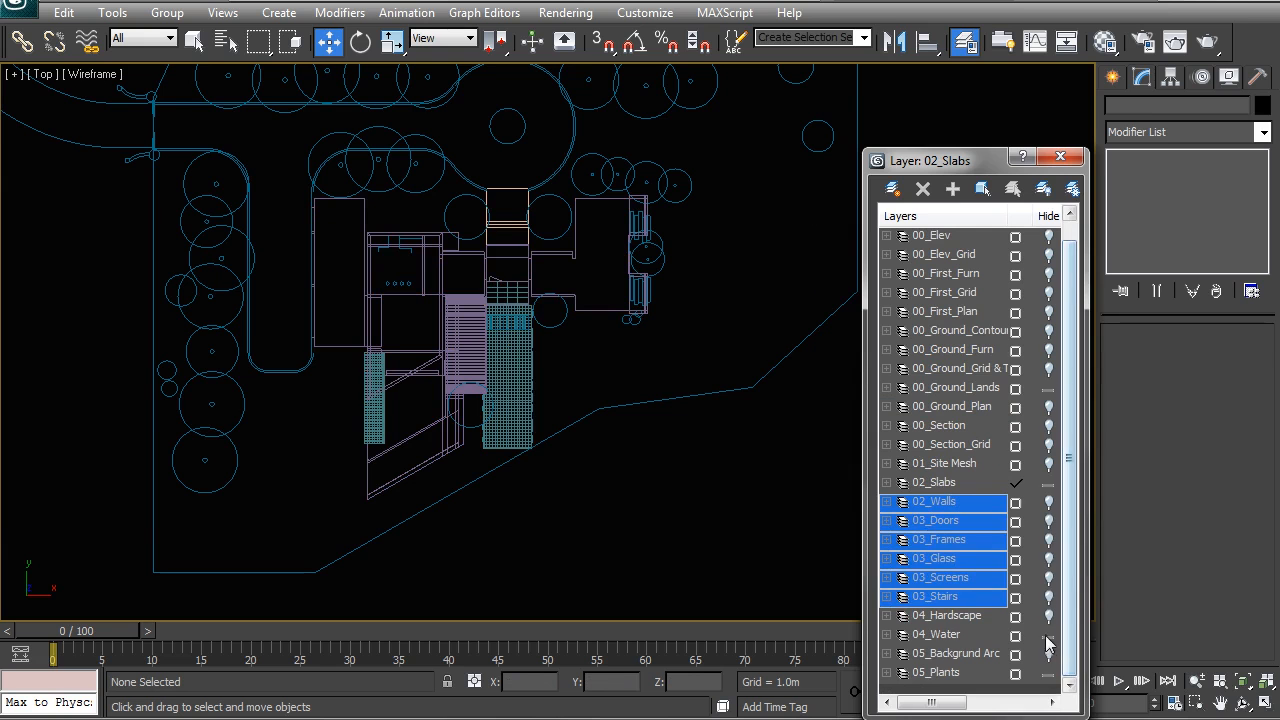
pyautogui.click(1048, 634)
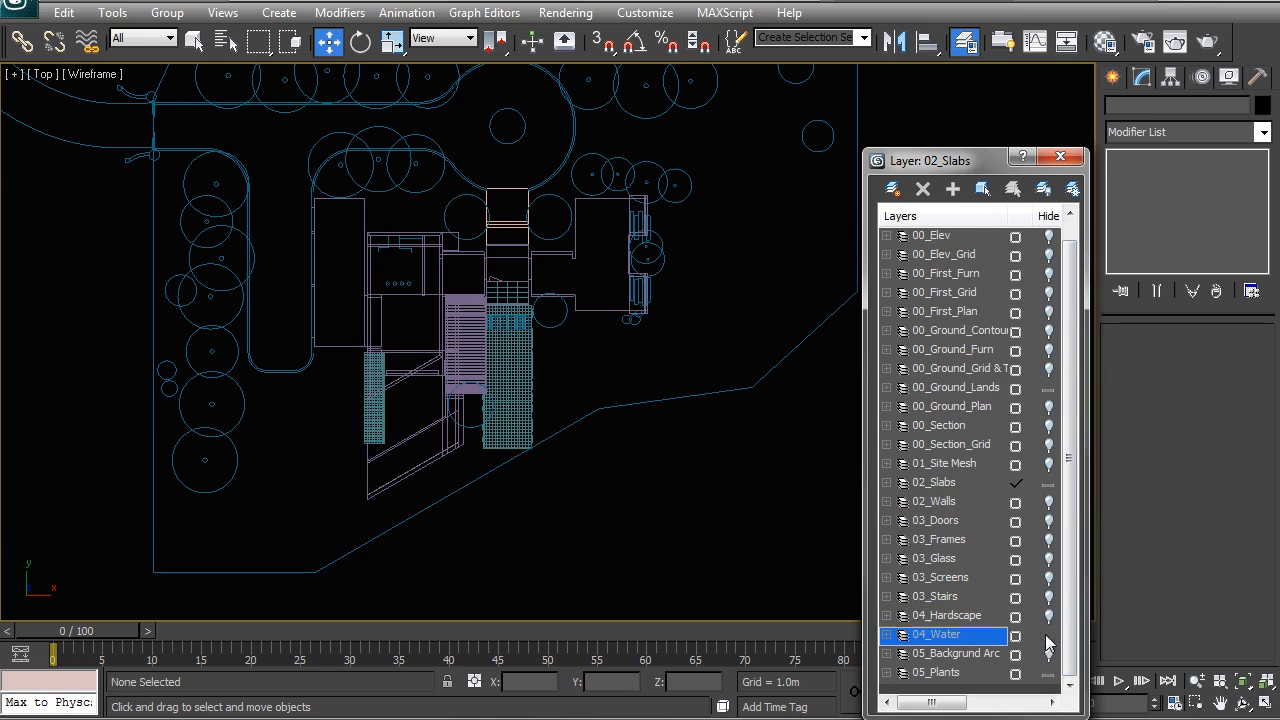
pyautogui.click(1060, 156)
# Step: Frame the seven tree and plant groups in the perspective view and render them to check their appearance
pyautogui.moveTo(575, 359); pyautogui.dragTo(569, 377, button='middle')
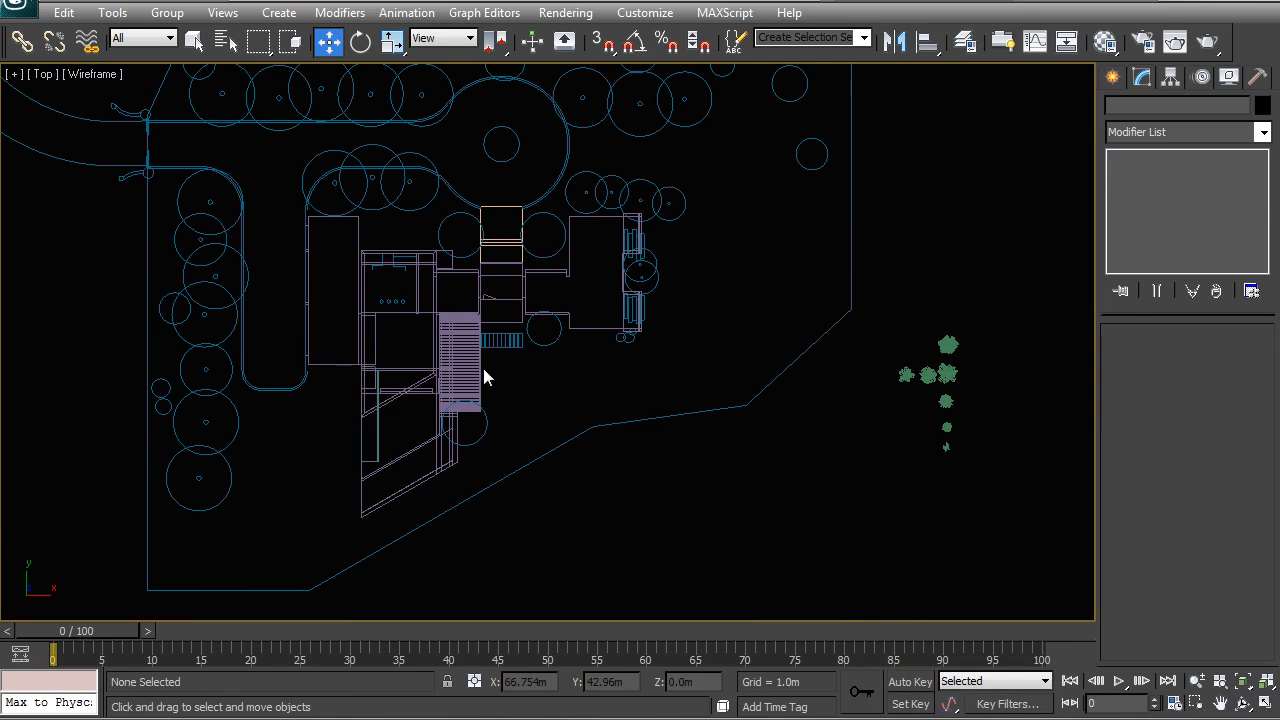
pyautogui.moveTo(484, 365); pyautogui.dragTo(485, 415, button='middle')
pyautogui.moveTo(894, 420); pyautogui.dragTo(1005, 574)
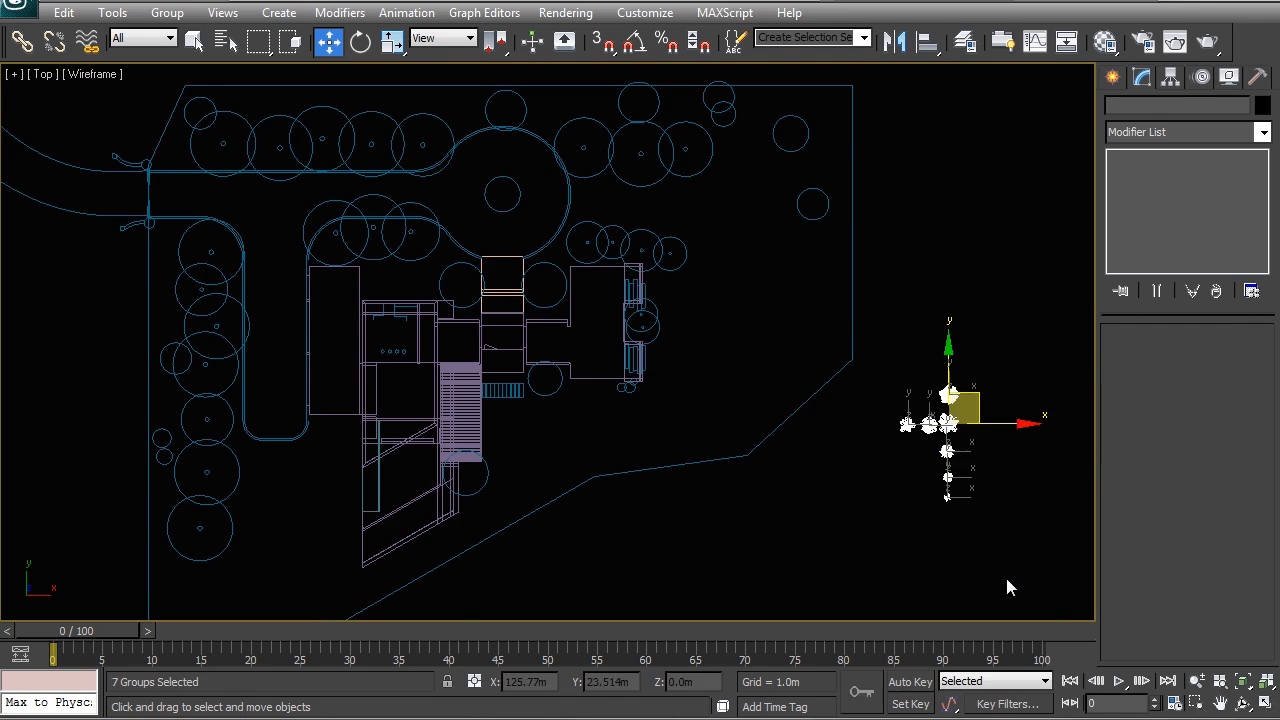
pyautogui.press('p')
pyautogui.press('z')
pyautogui.keyDown('alt'); pyautogui.moveTo(676, 338); pyautogui.dragTo(830, 409, button='middle'); pyautogui.keyUp('alt')
pyautogui.scroll(-5, 628, 361)
pyautogui.scroll(5, 628, 385)
pyautogui.scroll(6, 628, 354)
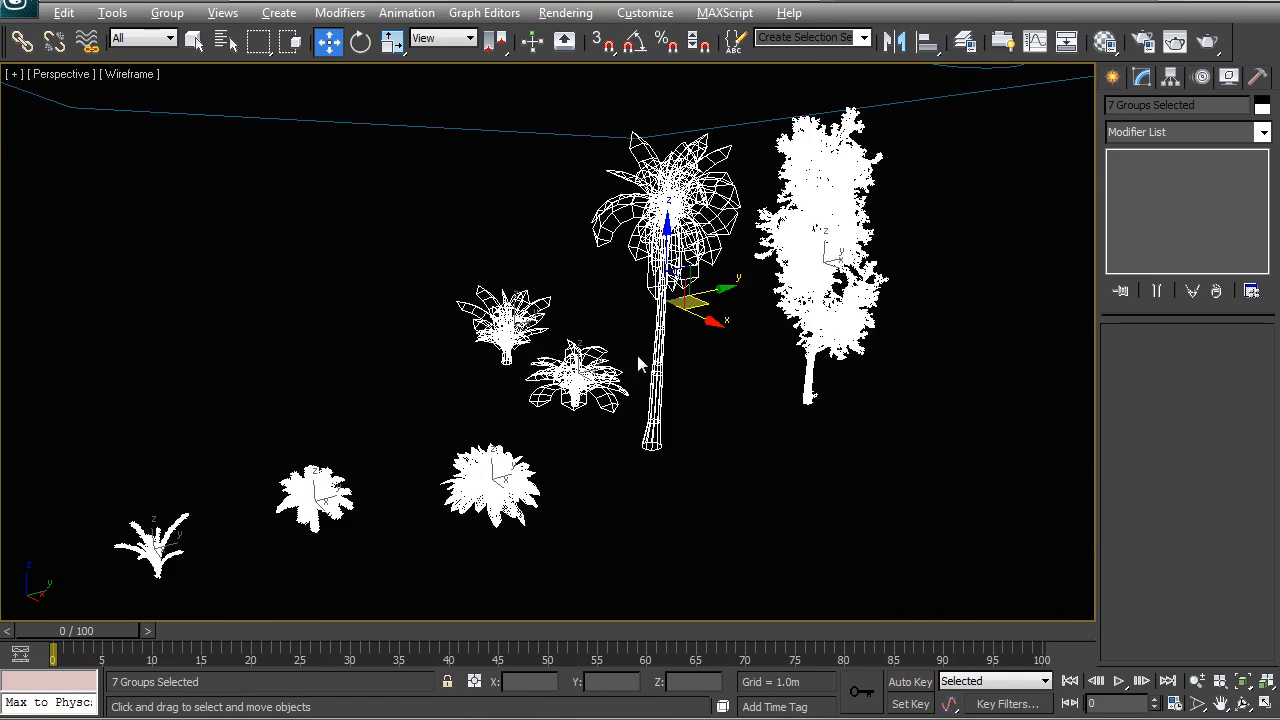
pyautogui.keyDown('alt'); pyautogui.moveTo(630, 360); pyautogui.dragTo(780, 466, button='middle'); pyautogui.keyUp('alt')
pyautogui.click(765, 475)
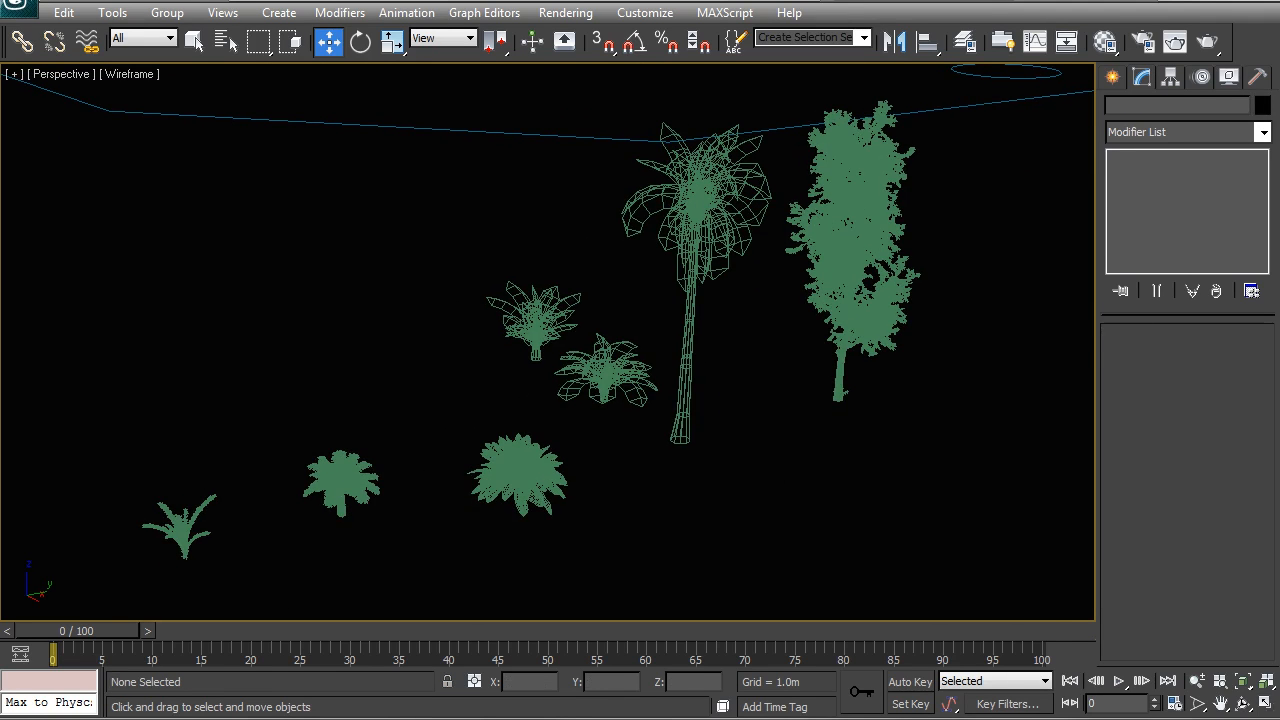
pyautogui.click(1175, 41)
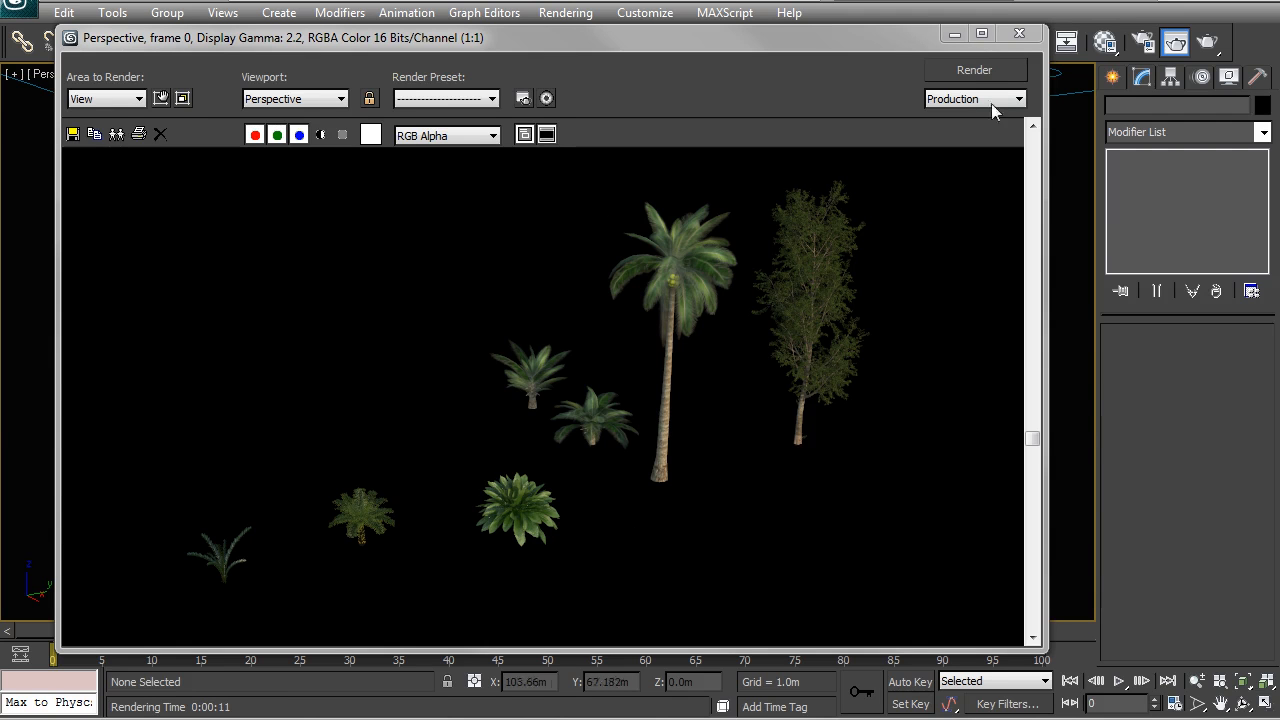
pyautogui.click(1019, 34)
pyautogui.scroll(-6, 563, 367)
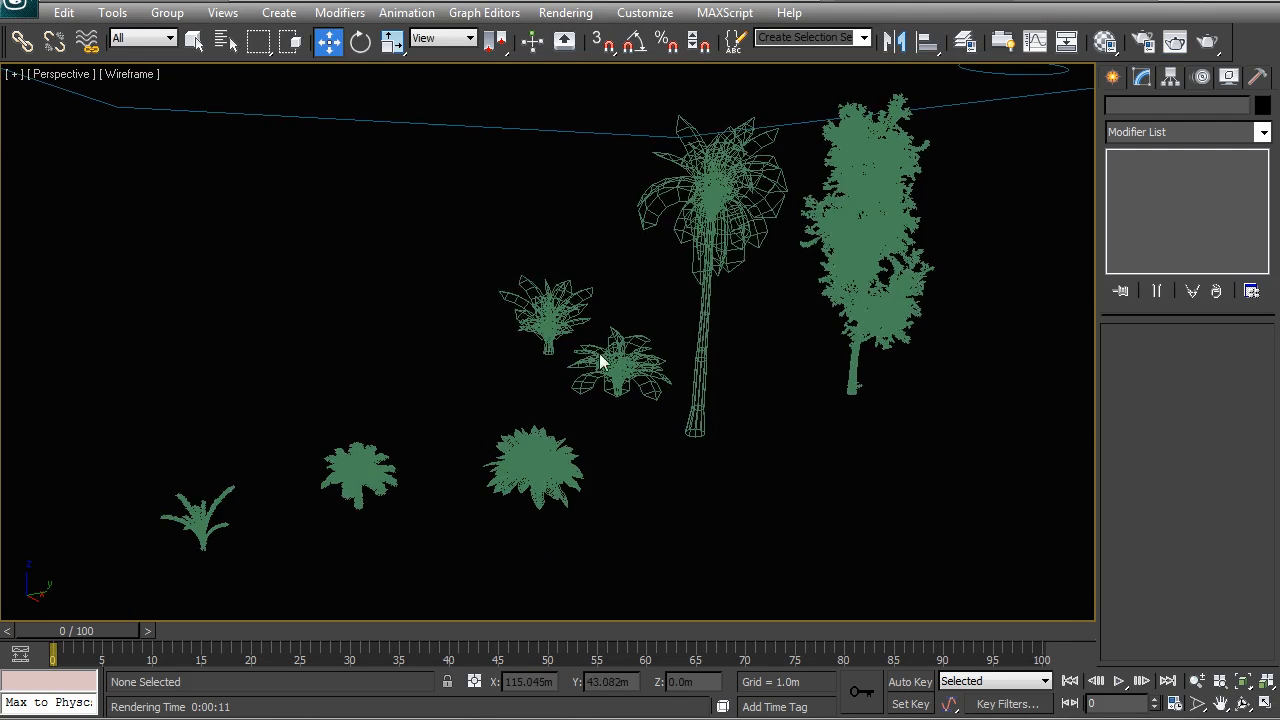
pyautogui.scroll(-6, 563, 362)
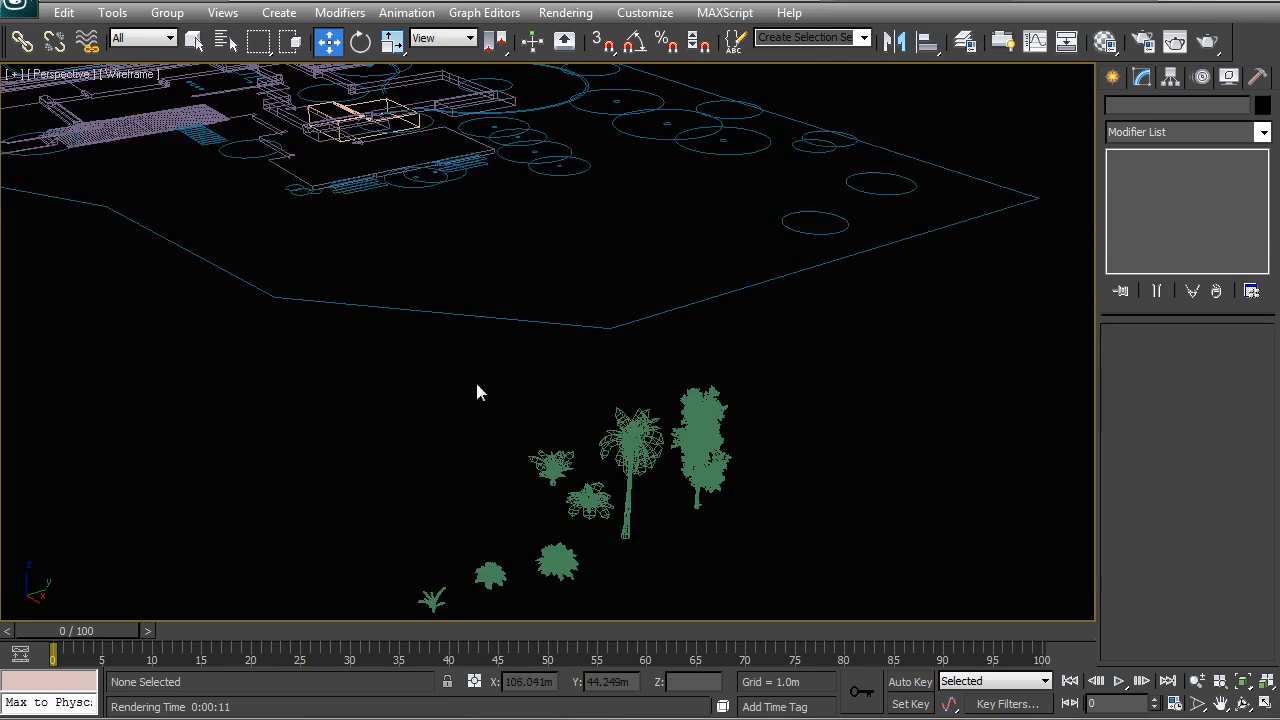
pyautogui.scroll(3, 505, 333)
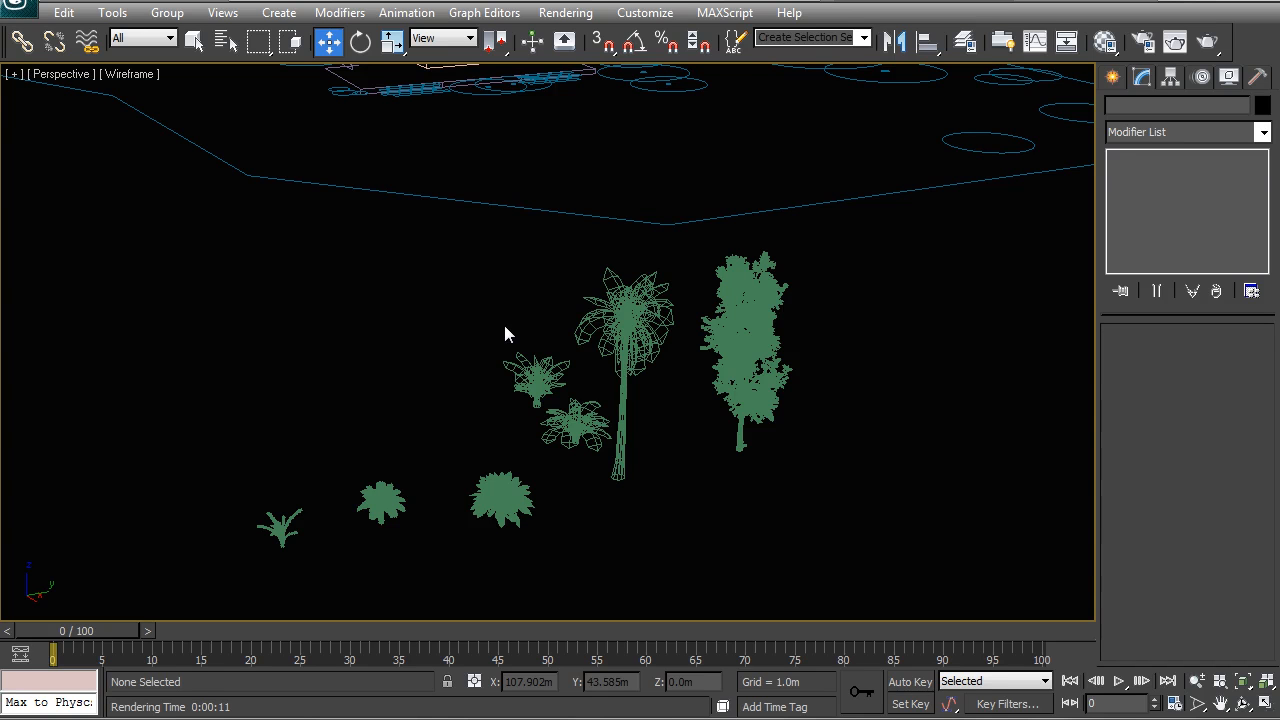
pyautogui.scroll(-3, 549, 349)
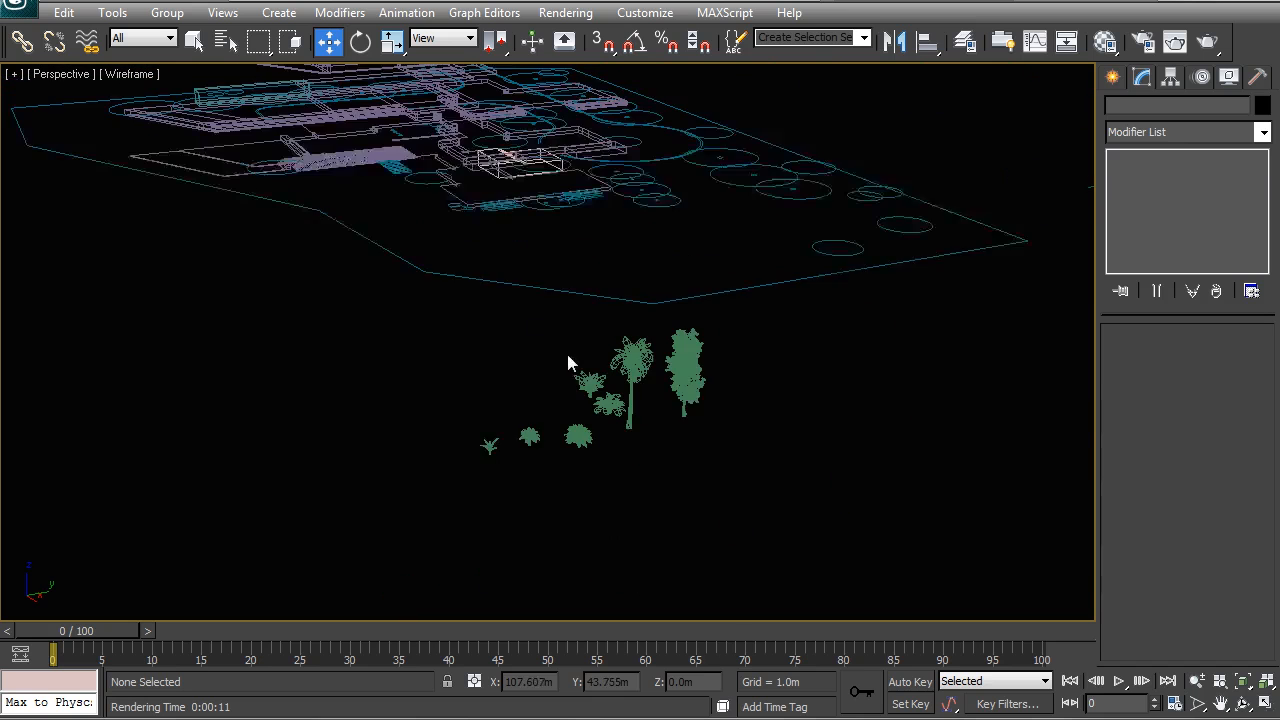
pyautogui.moveTo(540, 364); pyautogui.dragTo(538, 375, button='middle')
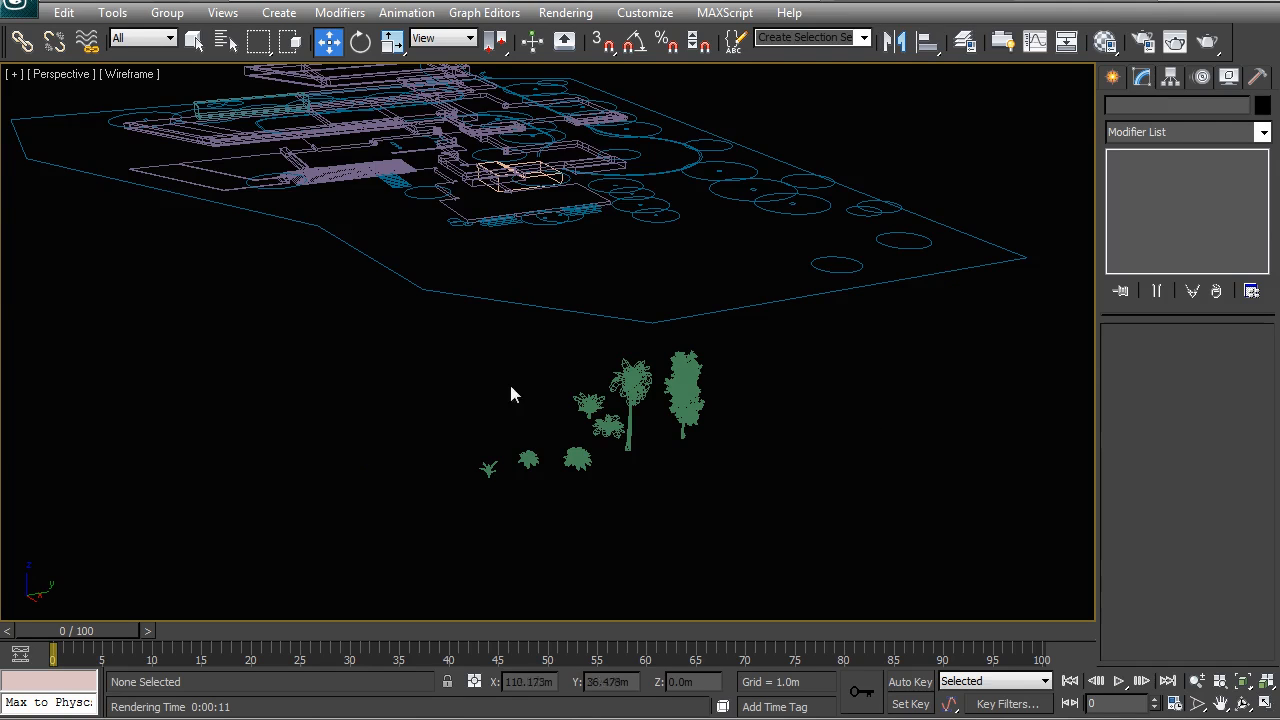
pyautogui.keyDown('alt'); pyautogui.moveTo(414, 366); pyautogui.dragTo(453, 386, button='middle'); pyautogui.keyUp('alt')
# Step: In the top view, move the poplar tree onto the first large tree circle beside the entrance drive, at about X 37.1 m, Y 74.3 m
pyautogui.press('t')
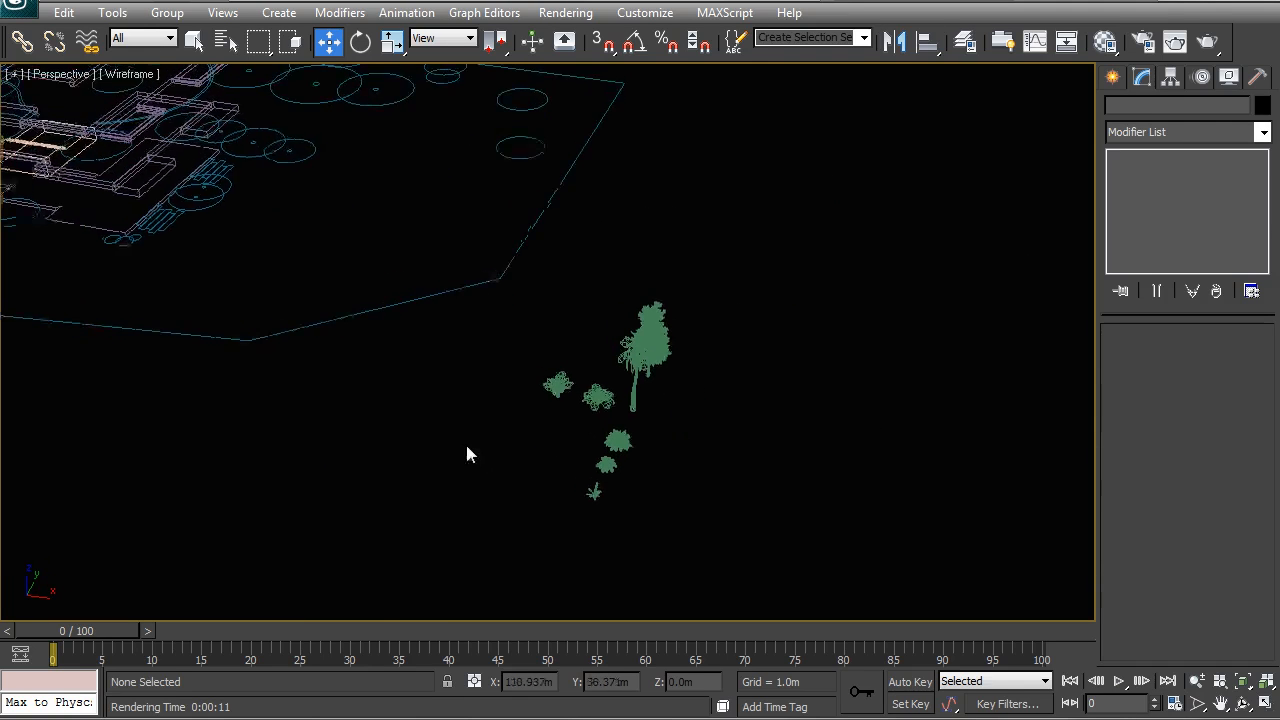
pyautogui.scroll(5, 540, 360)
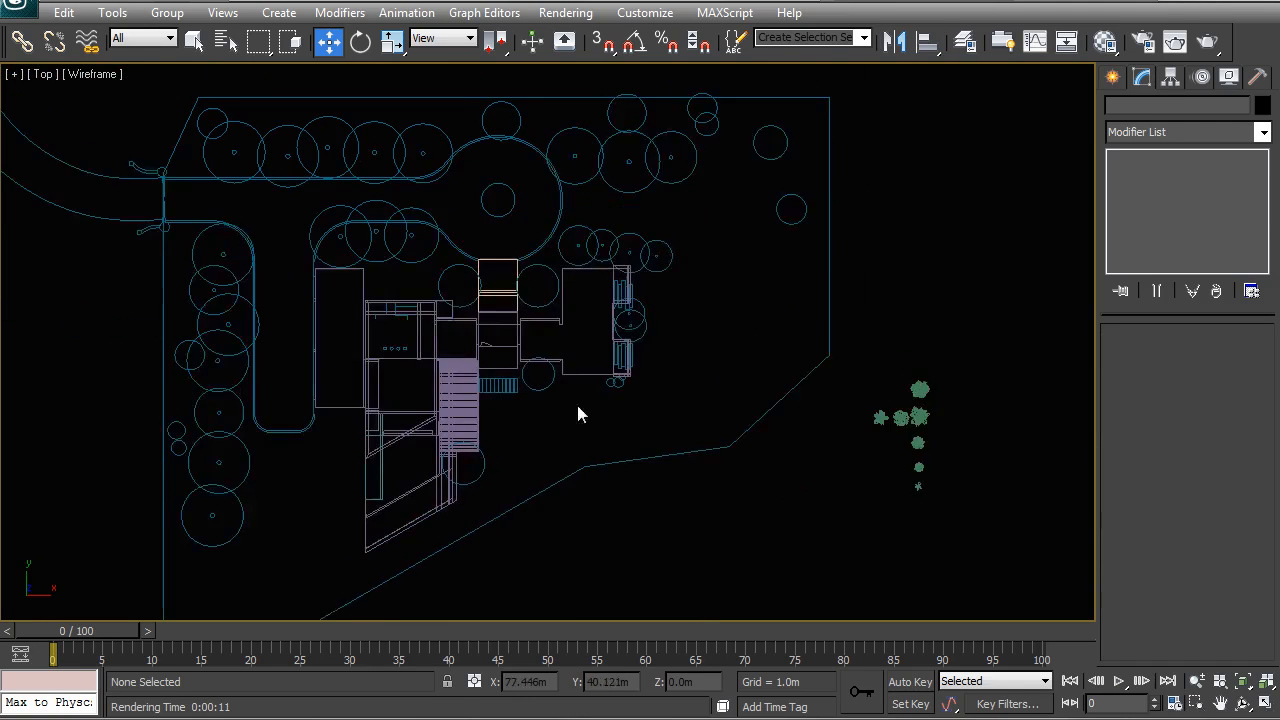
pyautogui.click(895, 420)
pyautogui.moveTo(900, 428); pyautogui.dragTo(232, 153)
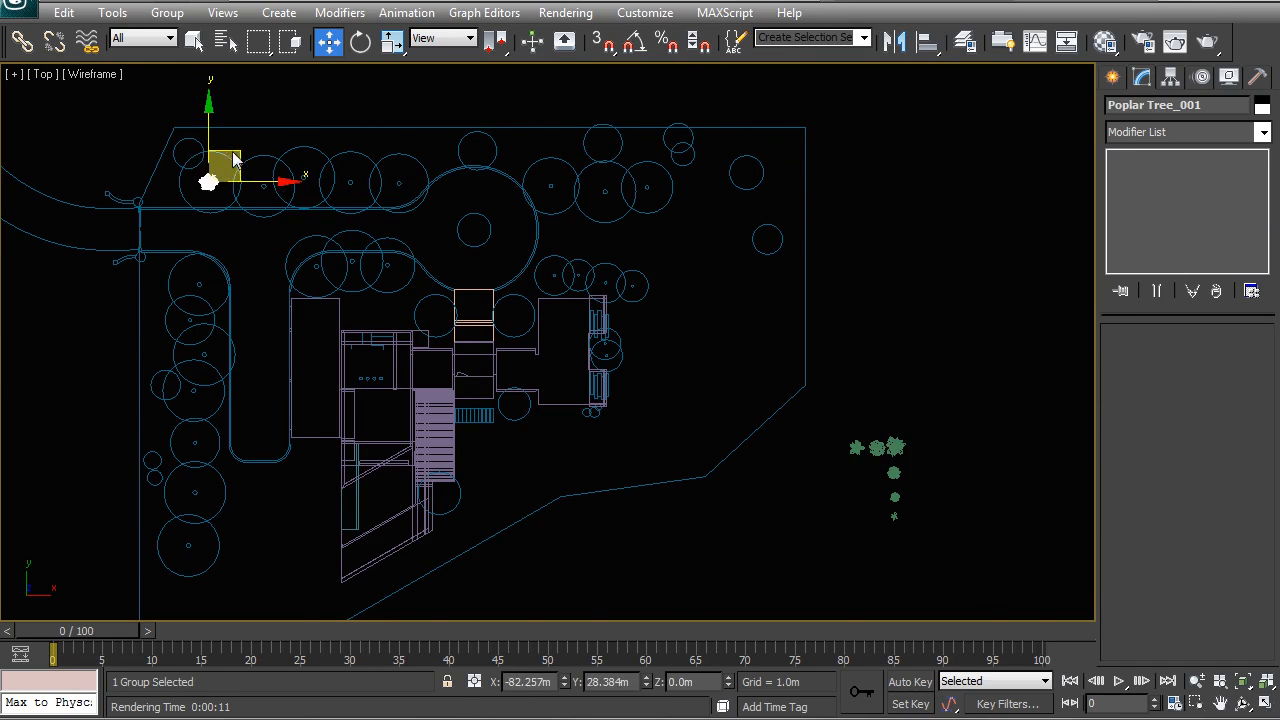
pyautogui.scroll(3, 222, 168)
pyautogui.moveTo(160, 168); pyautogui.dragTo(371, 334, button='middle')
pyautogui.moveTo(434, 331); pyautogui.dragTo(436, 328)
# Step: Frame the poplar tree in the perspective view and show the 01_Site Mesh layer
pyautogui.press('p')
pyautogui.press('z')
pyautogui.keyDown('alt'); pyautogui.moveTo(540, 390); pyautogui.dragTo(575, 305, button='middle'); pyautogui.keyUp('alt')
pyautogui.scroll(-9, 575, 305)
pyautogui.keyDown('alt'); pyautogui.moveTo(672, 385); pyautogui.dragTo(560, 300, button='middle'); pyautogui.keyUp('alt')
pyautogui.moveTo(549, 268); pyautogui.dragTo(549, 195)
pyautogui.click(964, 40)
pyautogui.click(1047, 483)
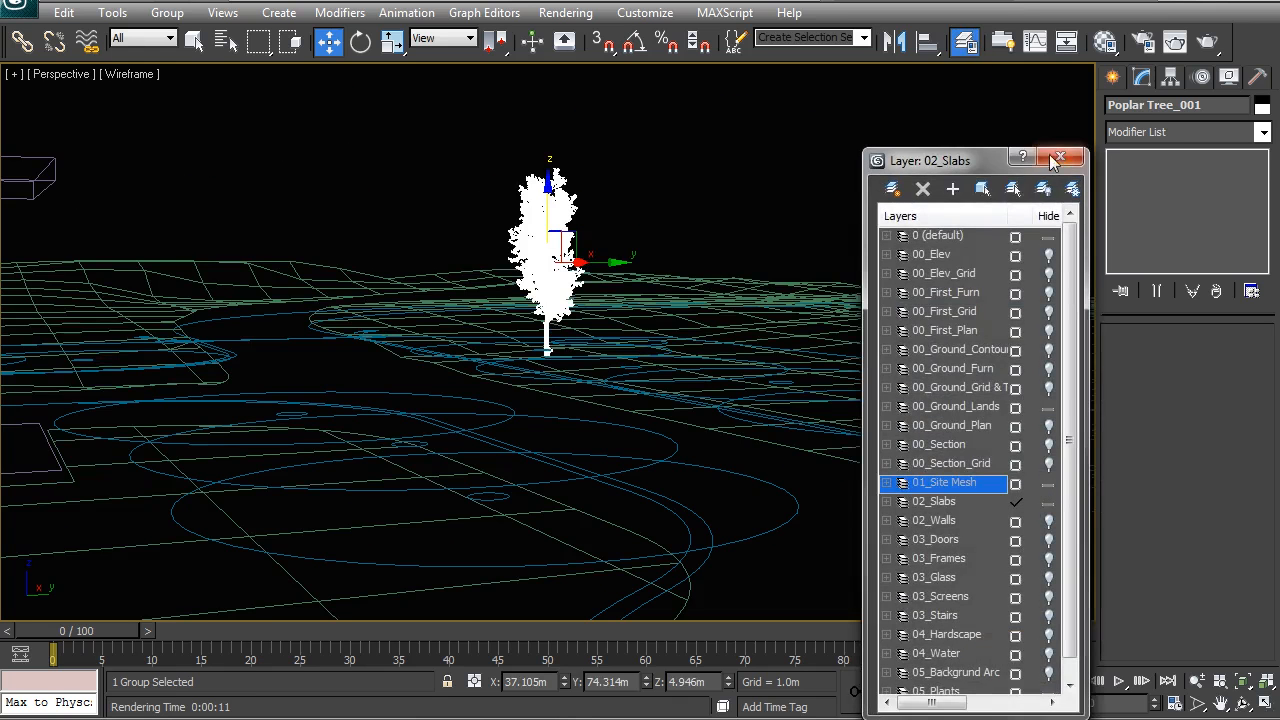
pyautogui.click(1060, 156)
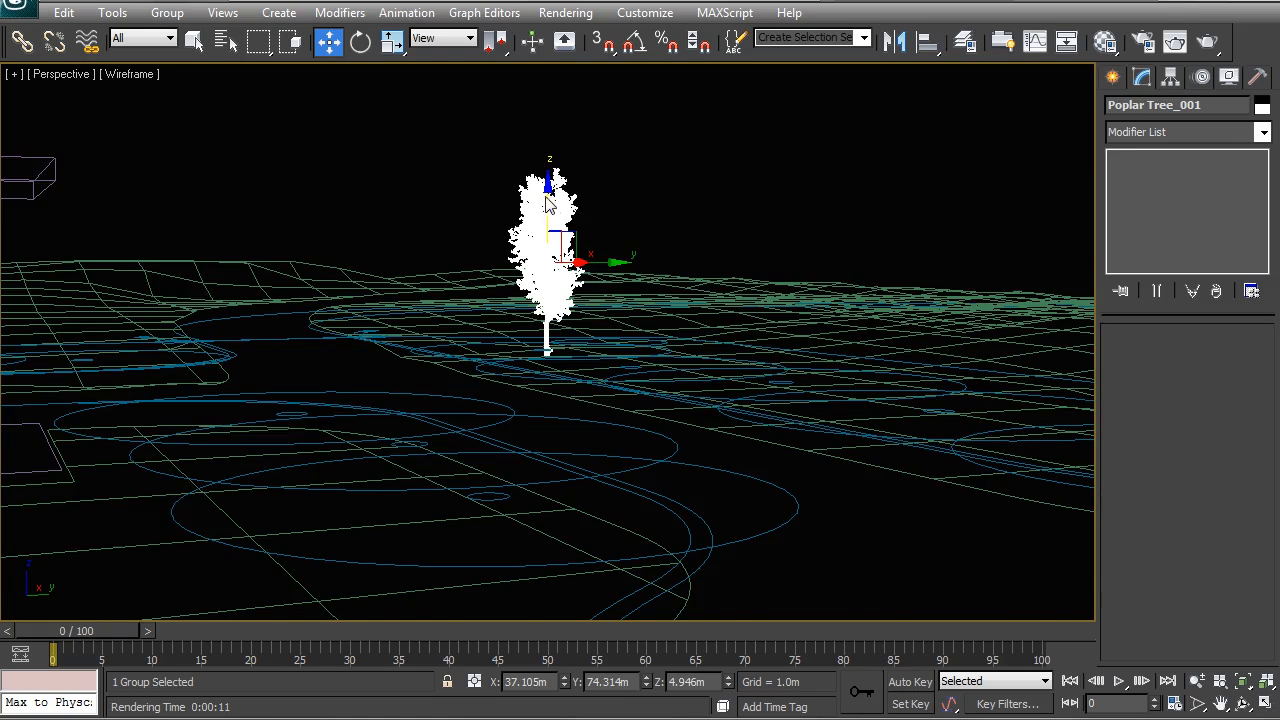
# Step: Display the terrain shaded and lower the poplar tree to about Z 4.738 m to meet the ground
pyautogui.moveTo(589, 244); pyautogui.dragTo(566, 294, button='middle')
pyautogui.scroll(3, 576, 295)
pyautogui.press('F3')
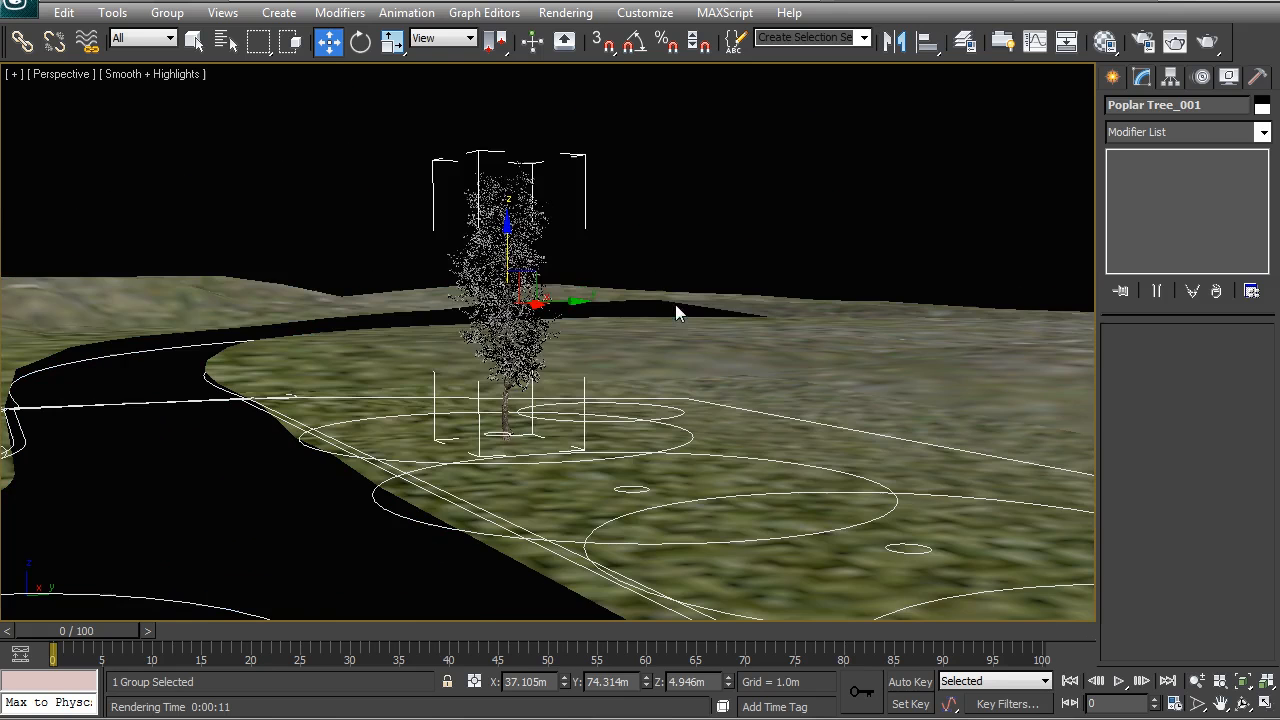
pyautogui.click(500, 237)
pyautogui.moveTo(498, 230); pyautogui.dragTo(503, 258)
pyautogui.scroll(-3, 550, 308)
pyautogui.keyDown('alt'); pyautogui.moveTo(550, 308); pyautogui.dragTo(565, 367, button='middle'); pyautogui.keyUp('alt')
pyautogui.scroll(-5, 559, 352)
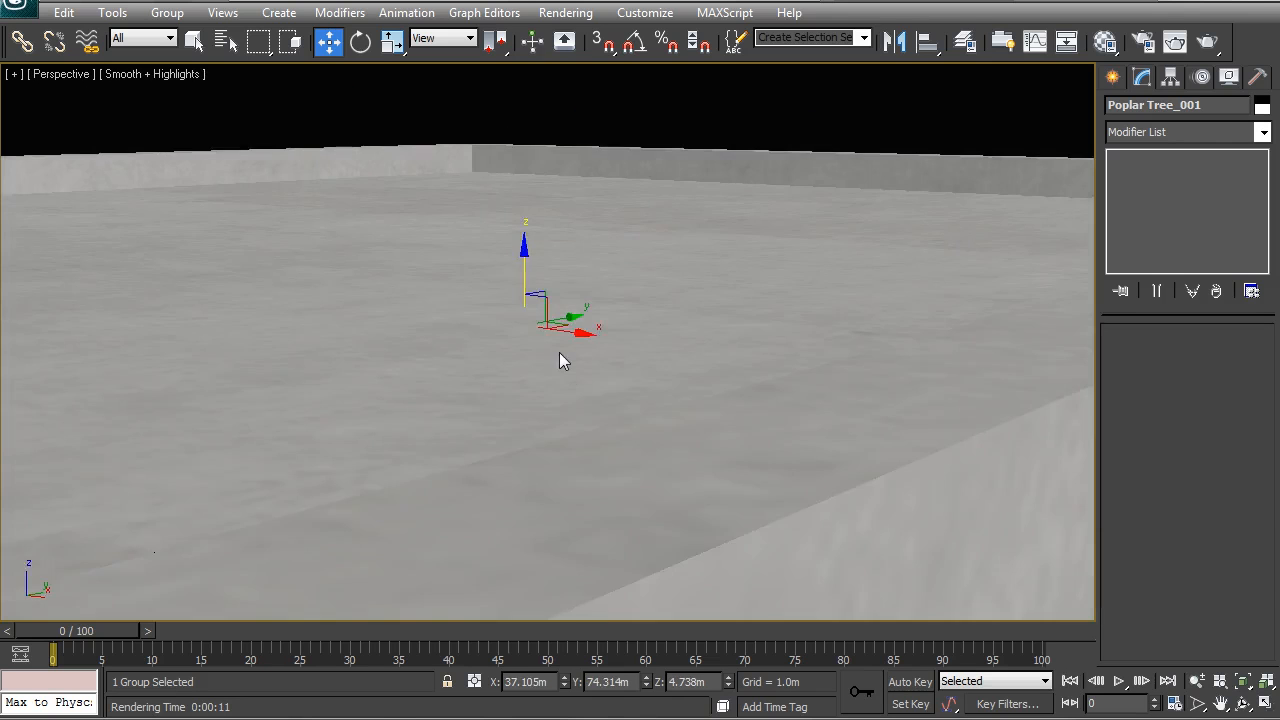
# Step: In the front wireframe view, move only the poplar tree's pivot down to the base of its trunk
pyautogui.press('F3')
pyautogui.moveTo(562, 360); pyautogui.dragTo(540, 308, button='middle')
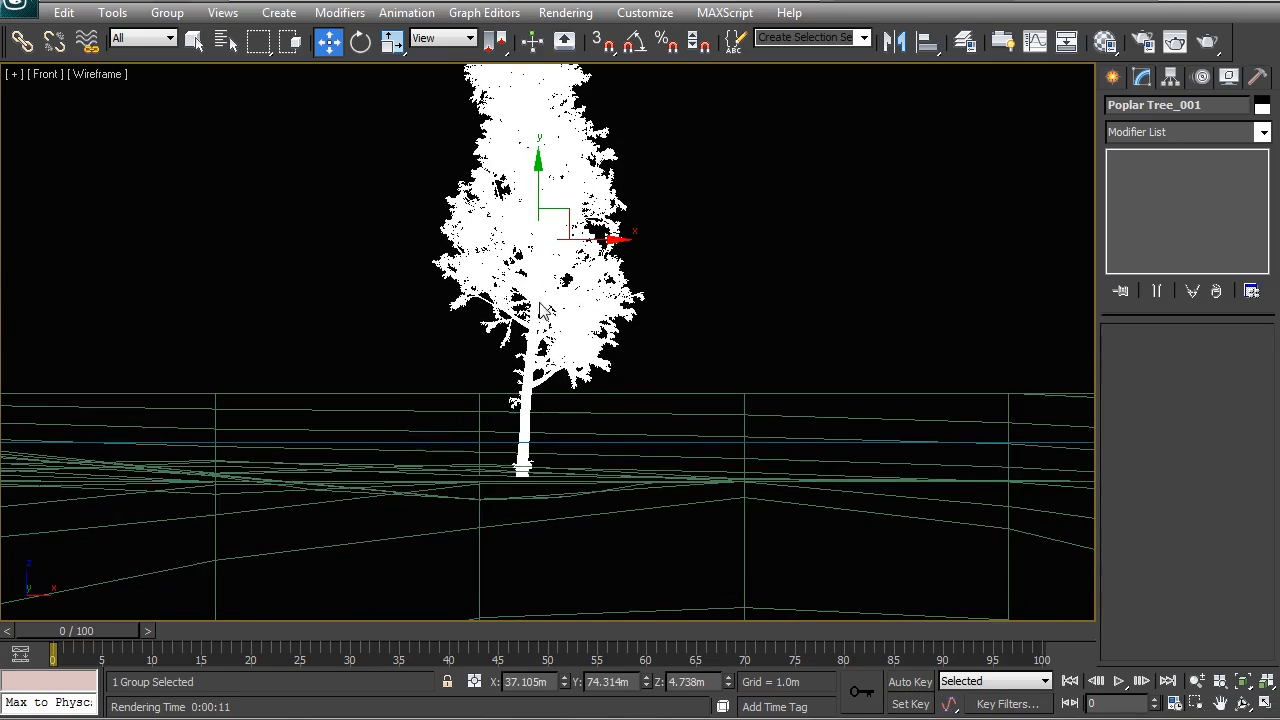
pyautogui.moveTo(591, 236); pyautogui.dragTo(574, 301, button='middle')
pyautogui.click(1171, 78)
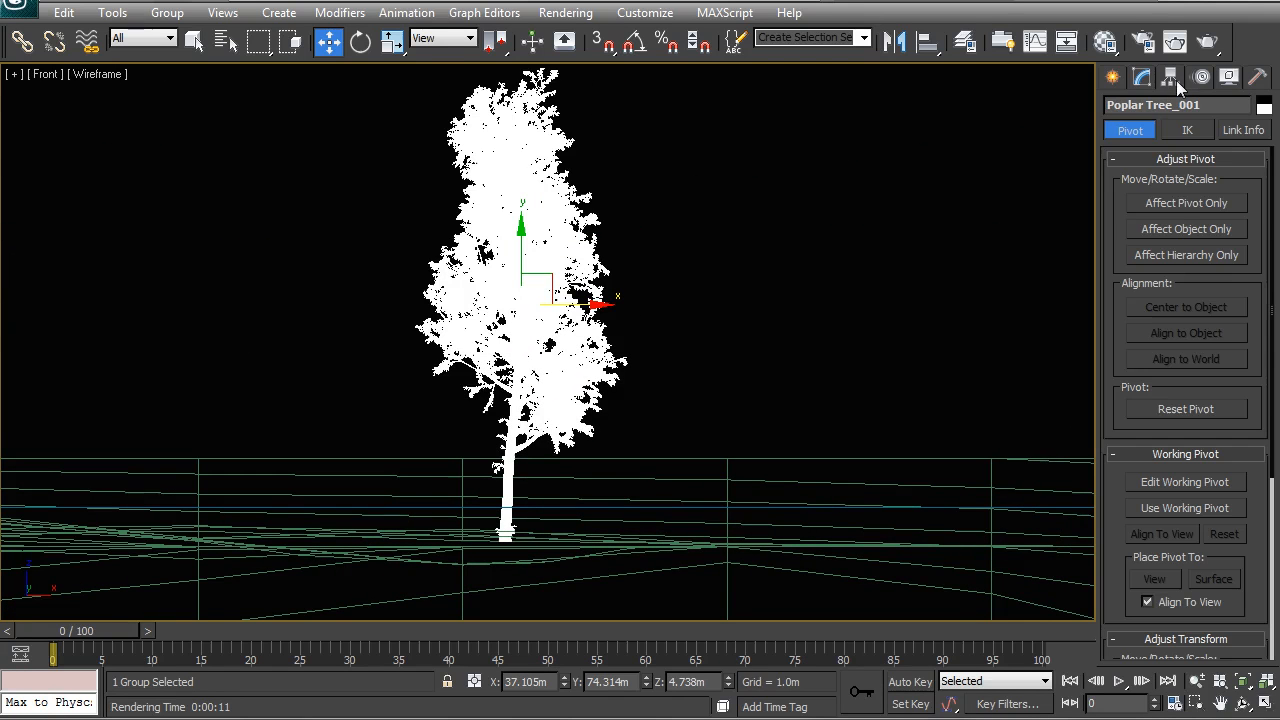
pyautogui.click(1196, 203)
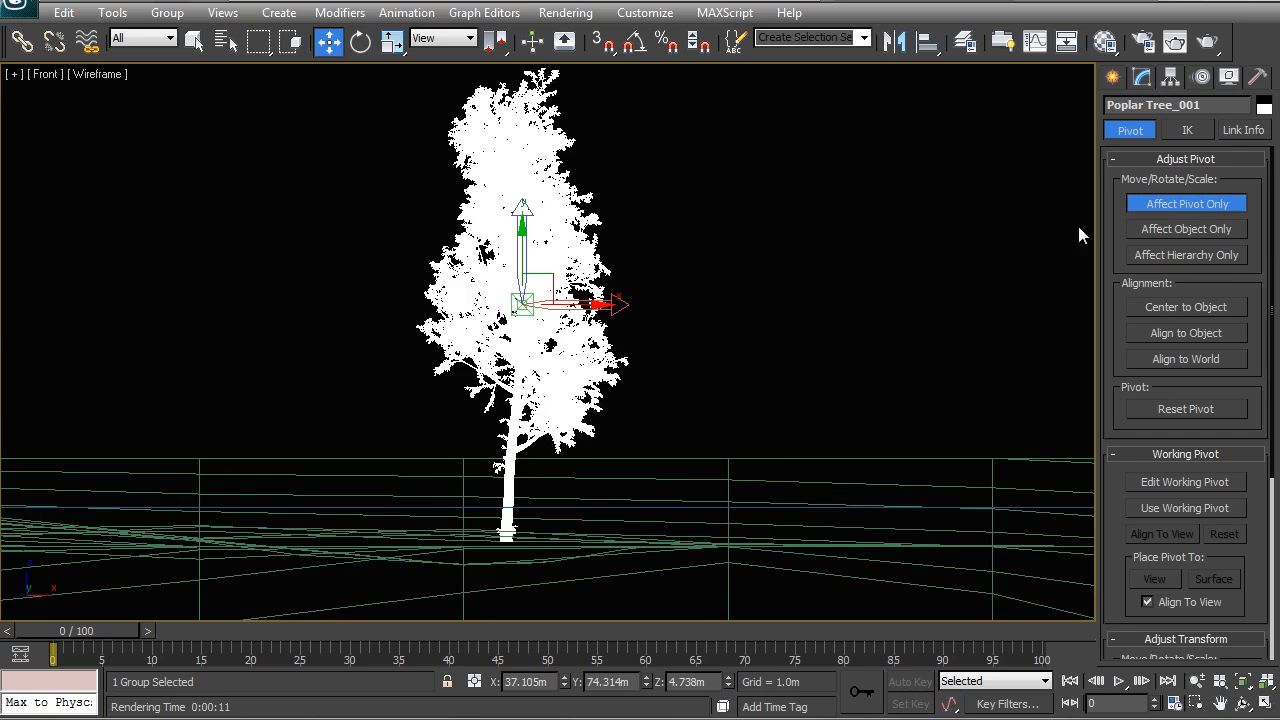
pyautogui.moveTo(1078, 226); pyautogui.dragTo(1093, 222, button='middle')
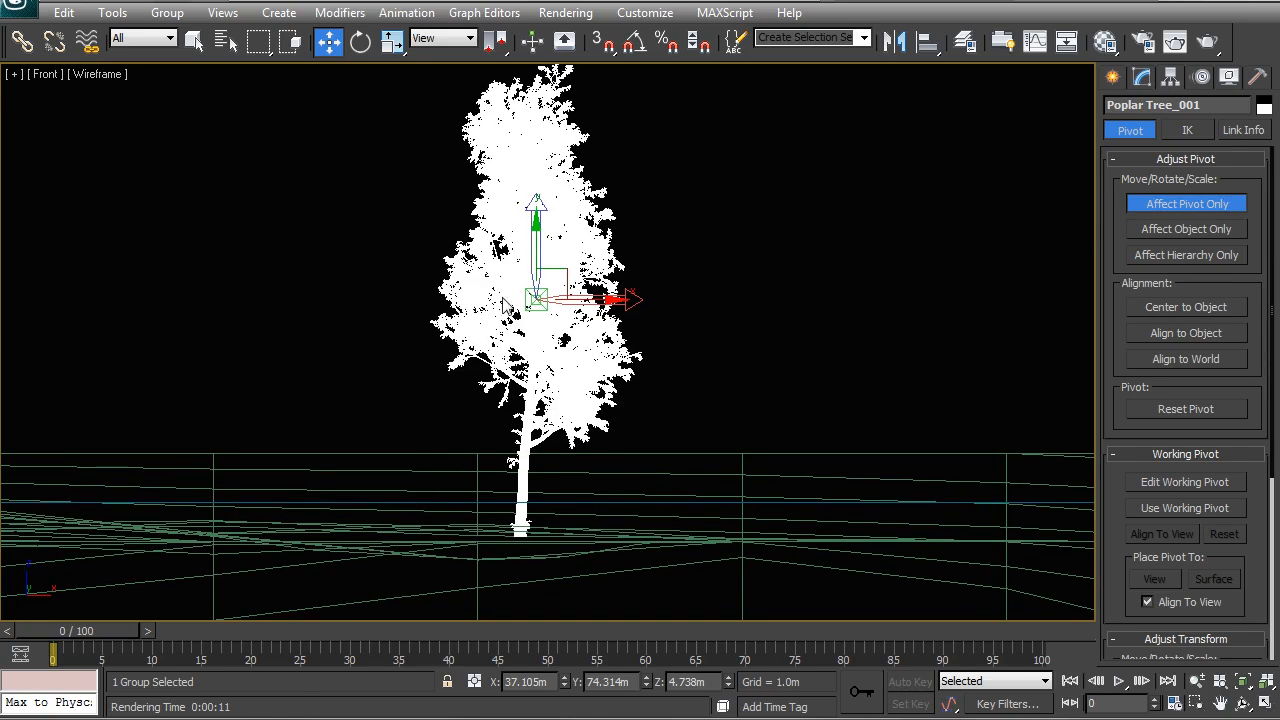
pyautogui.moveTo(534, 256); pyautogui.dragTo(530, 483)
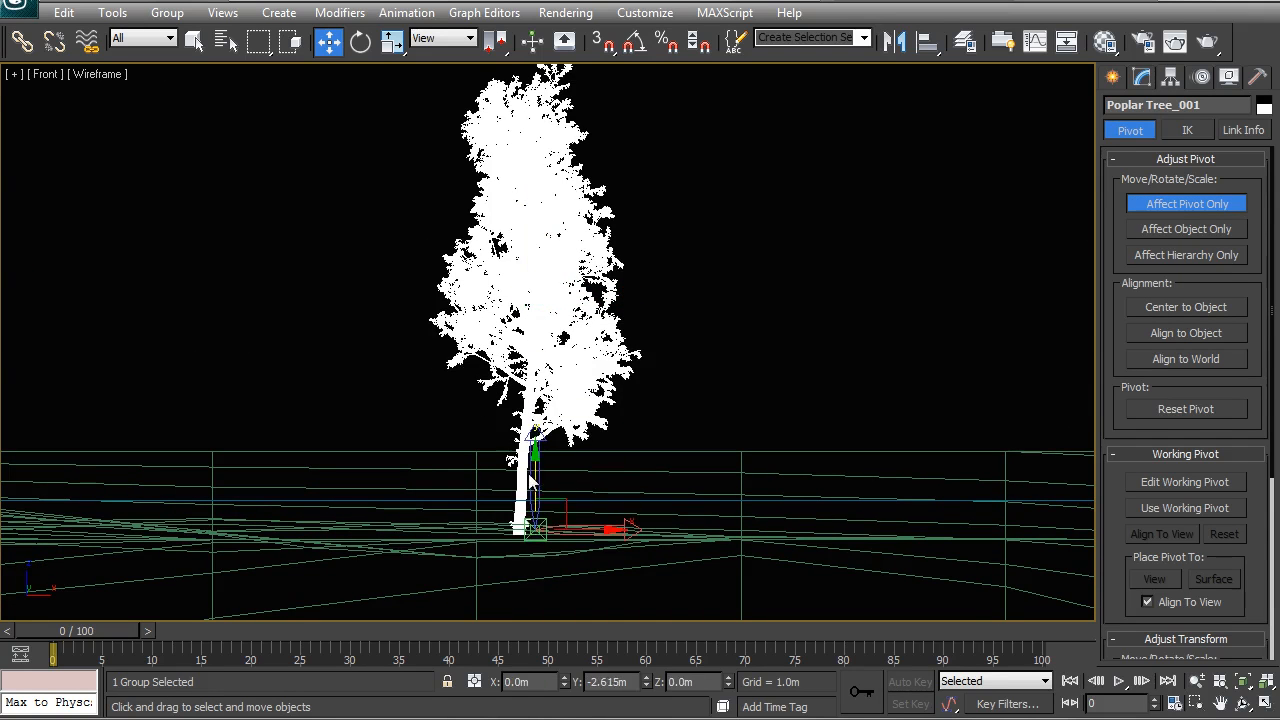
pyautogui.click(1183, 200)
pyautogui.scroll(-3, 760, 278)
# Step: Scale the poplar tree up uniformly to about 339%, checking its size against the planting circles in the perspective view
pyautogui.press('r')
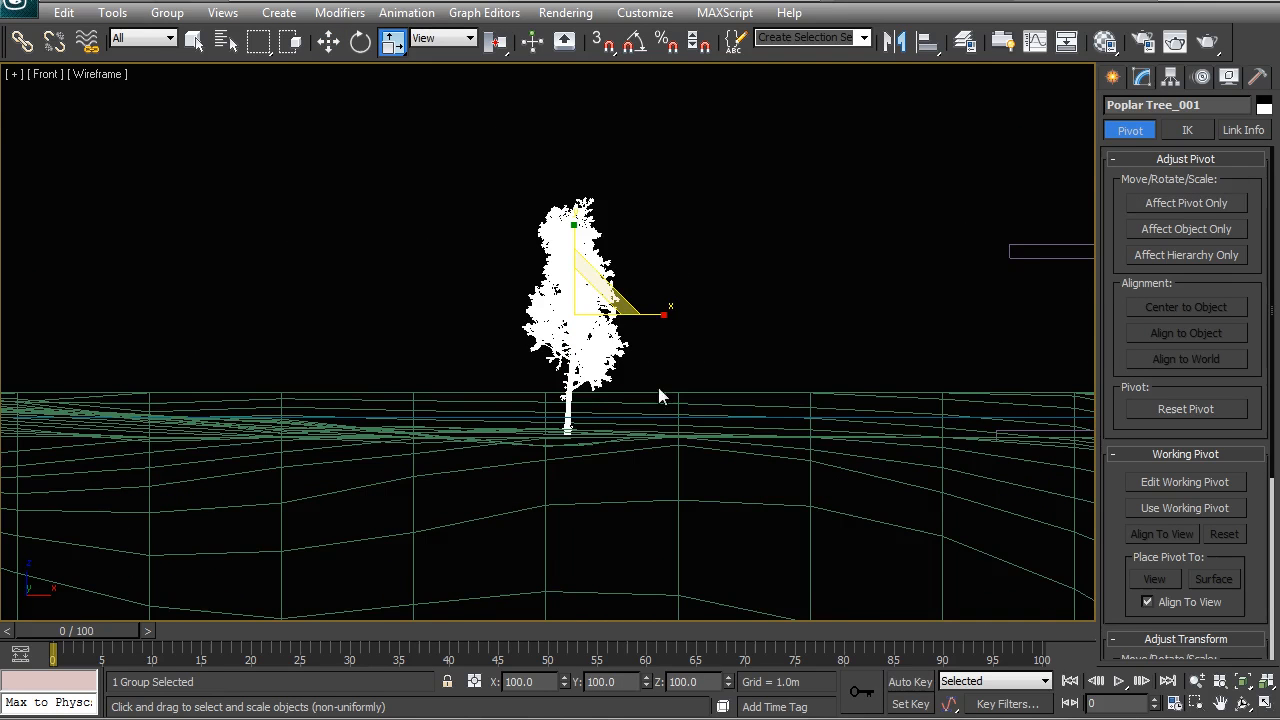
pyautogui.click(1179, 205)
pyautogui.click(1165, 203)
pyautogui.moveTo(576, 420); pyautogui.dragTo(584, 328)
pyautogui.press('F3')
pyautogui.scroll(-3, 577, 343)
pyautogui.press('p')
pyautogui.keyDown('alt'); pyautogui.moveTo(570, 423); pyautogui.dragTo(575, 456, button='middle'); pyautogui.keyUp('alt')
pyautogui.scroll(-5, 530, 420)
pyautogui.keyDown('alt'); pyautogui.moveTo(530, 420); pyautogui.dragTo(560, 425, button='middle'); pyautogui.keyUp('alt')
pyautogui.moveTo(545, 420); pyautogui.dragTo(540, 375)
pyautogui.keyDown('alt'); pyautogui.moveTo(540, 375); pyautogui.dragTo(437, 388, button='middle'); pyautogui.keyUp('alt')
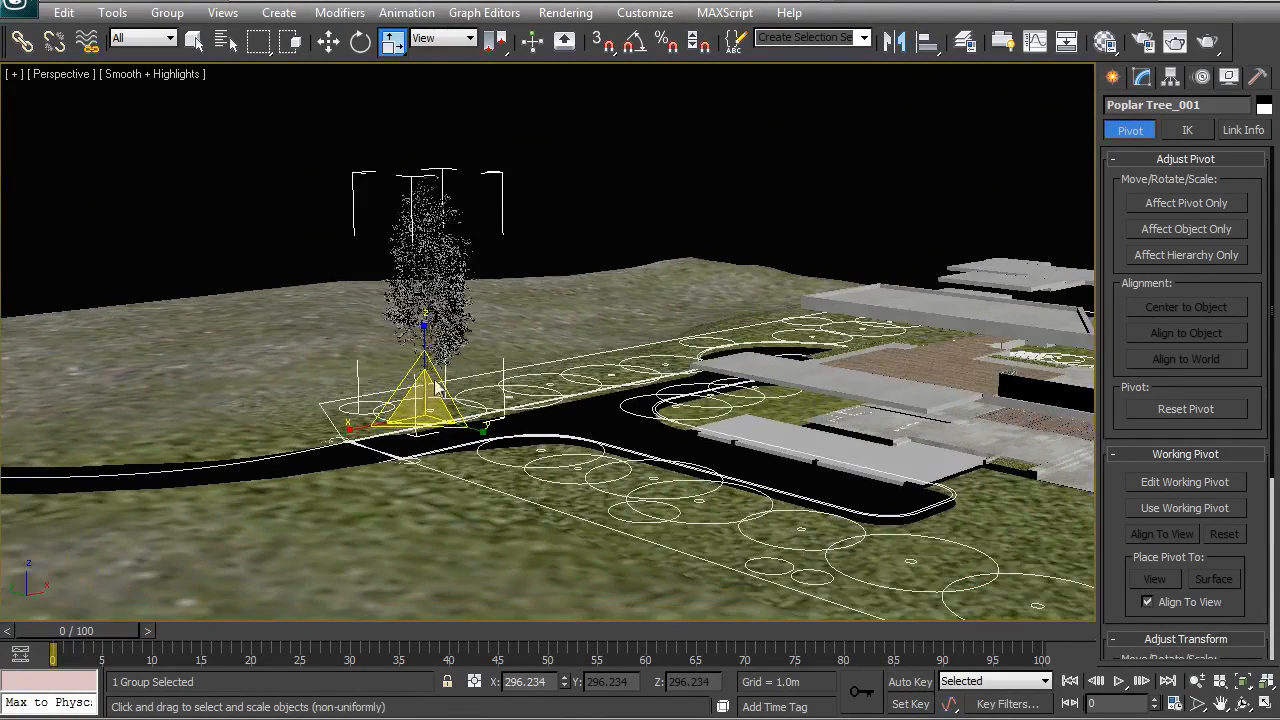
pyautogui.moveTo(414, 400); pyautogui.dragTo(424, 357)
# Step: Lower the scaled poplar tree to about Z 0.946 m and shift it to about X 37.362 m
pyautogui.press('w')
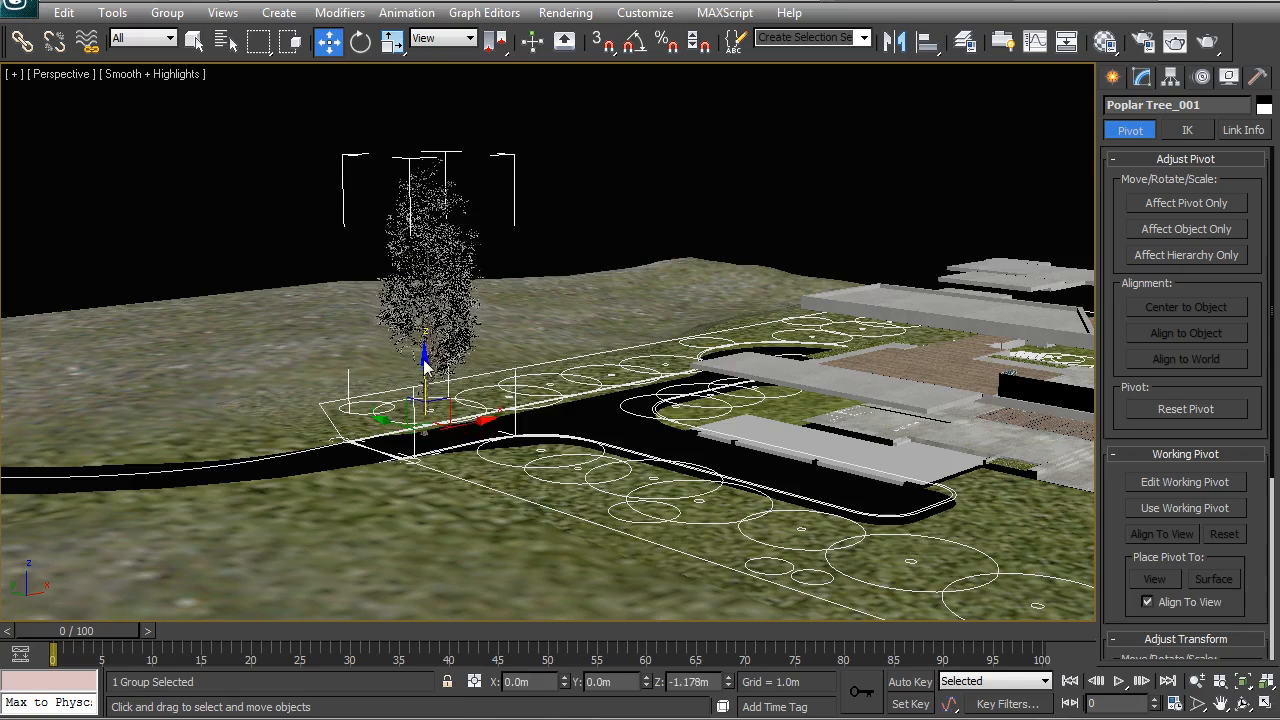
pyautogui.moveTo(467, 430); pyautogui.dragTo(472, 430)
pyautogui.keyDown('alt'); pyautogui.moveTo(542, 354); pyautogui.dragTo(543, 369, button='middle'); pyautogui.keyUp('alt')
# Step: In the top wireframe view, clone the poplar tree as four instances spaced along the row of circles beside the drive
pyautogui.press('t')
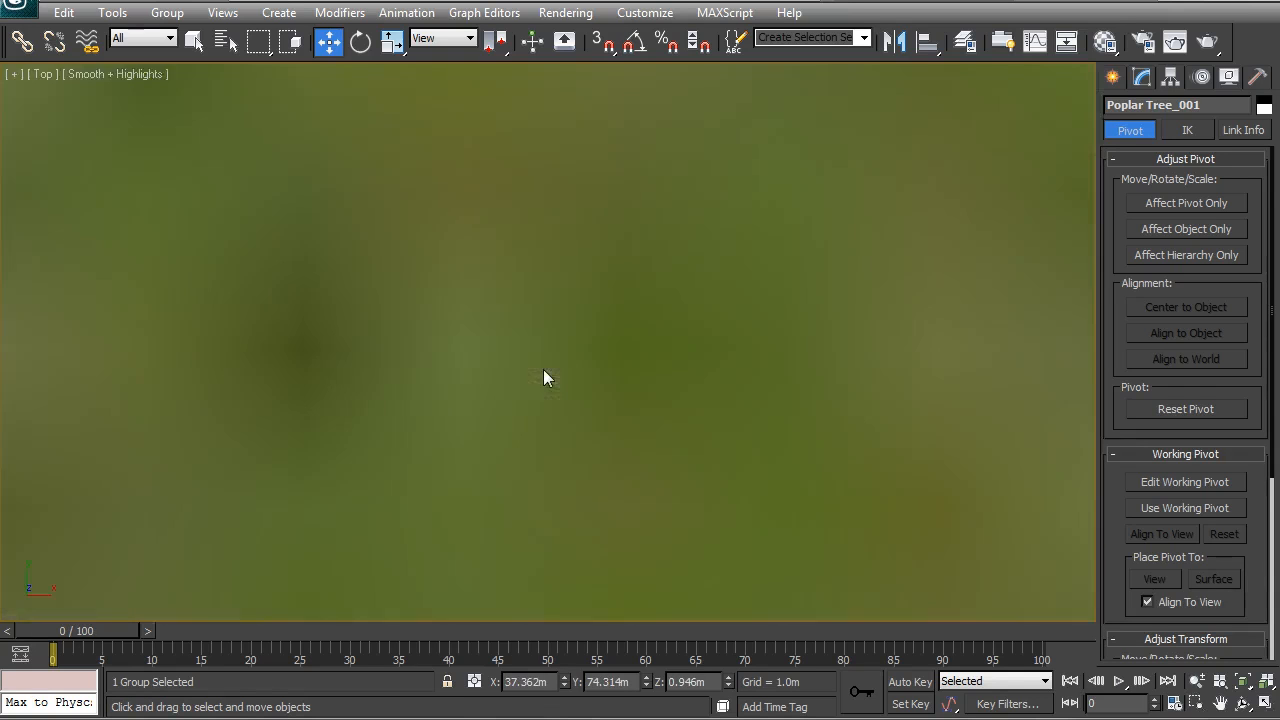
pyautogui.press('z')
pyautogui.press('F3')
pyautogui.scroll(-3, 693, 333)
pyautogui.moveTo(551, 329)
pyautogui.mouseDown()
pyautogui.moveTo(528, 329)
pyautogui.moveTo(688, 343)
pyautogui.mouseUp()
pyautogui.scroll(-2, 543, 342)
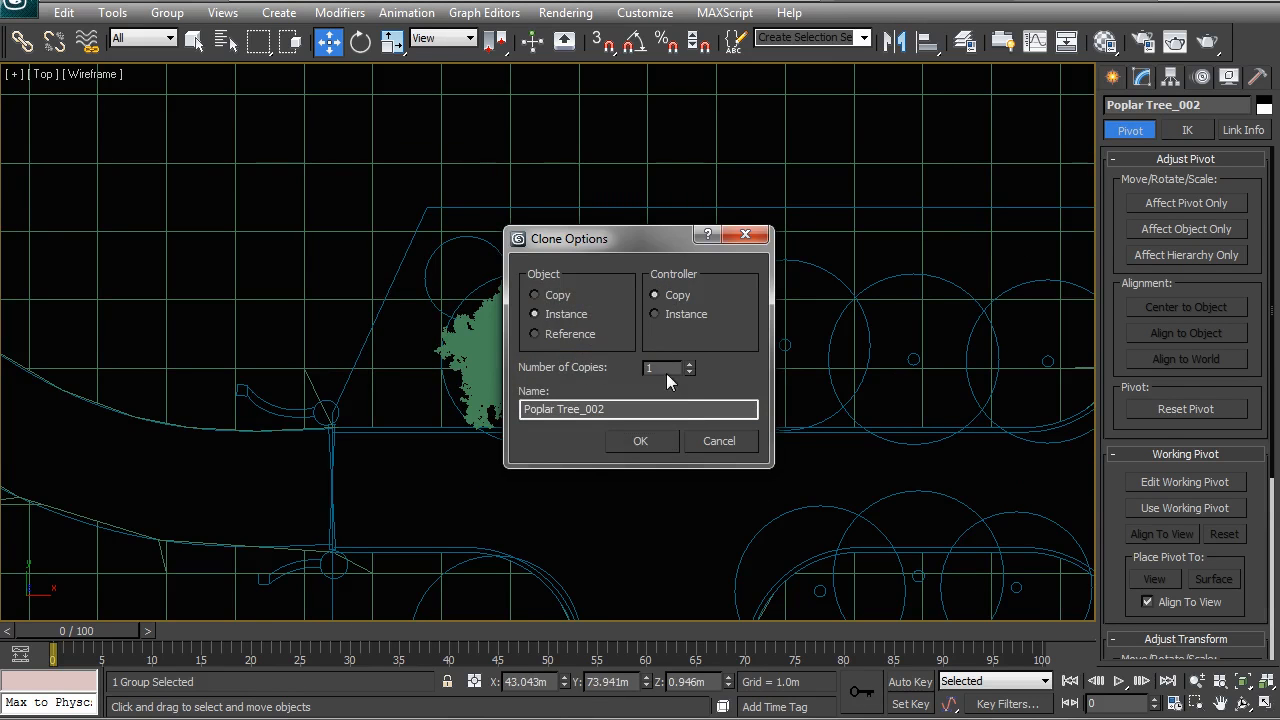
pyautogui.click(689, 365)
pyautogui.click(689, 365)
pyautogui.click(689, 365)
pyautogui.click(663, 440)
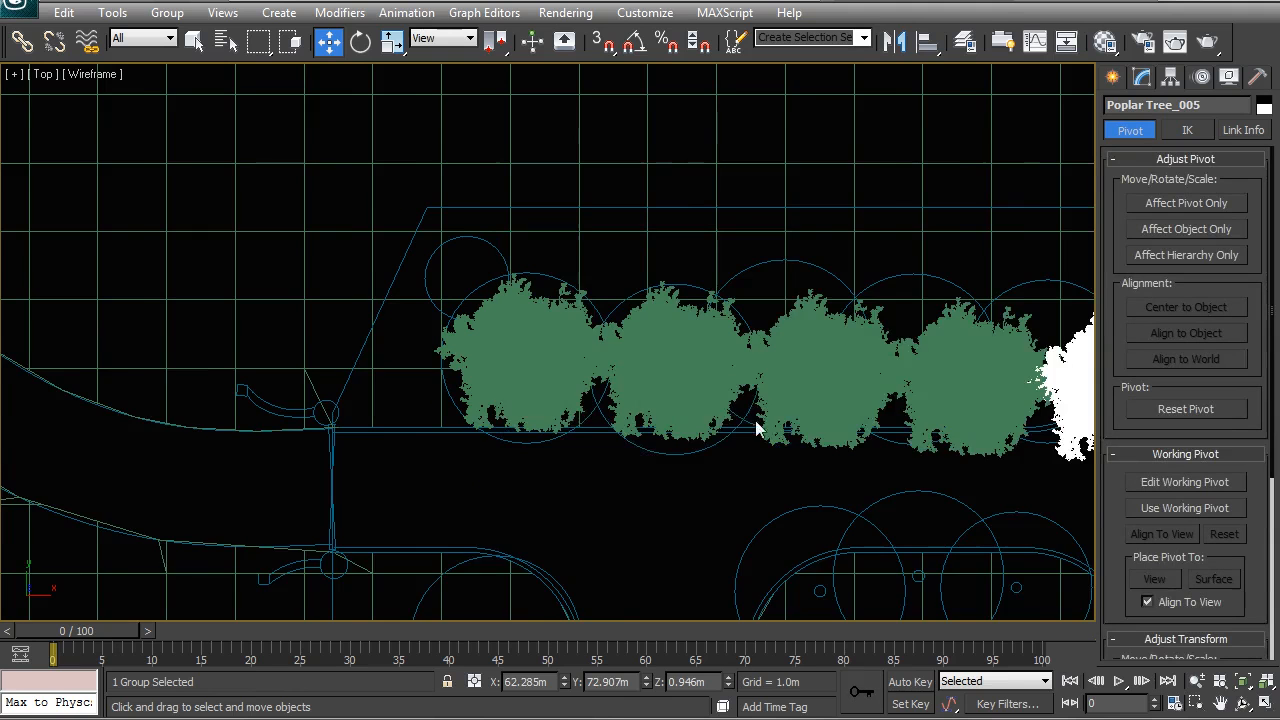
# Step: Move the third poplar tree onto the third circle of the row and rotate it
pyautogui.moveTo(709, 377); pyautogui.dragTo(589, 353, button='middle')
pyautogui.click(621, 349)
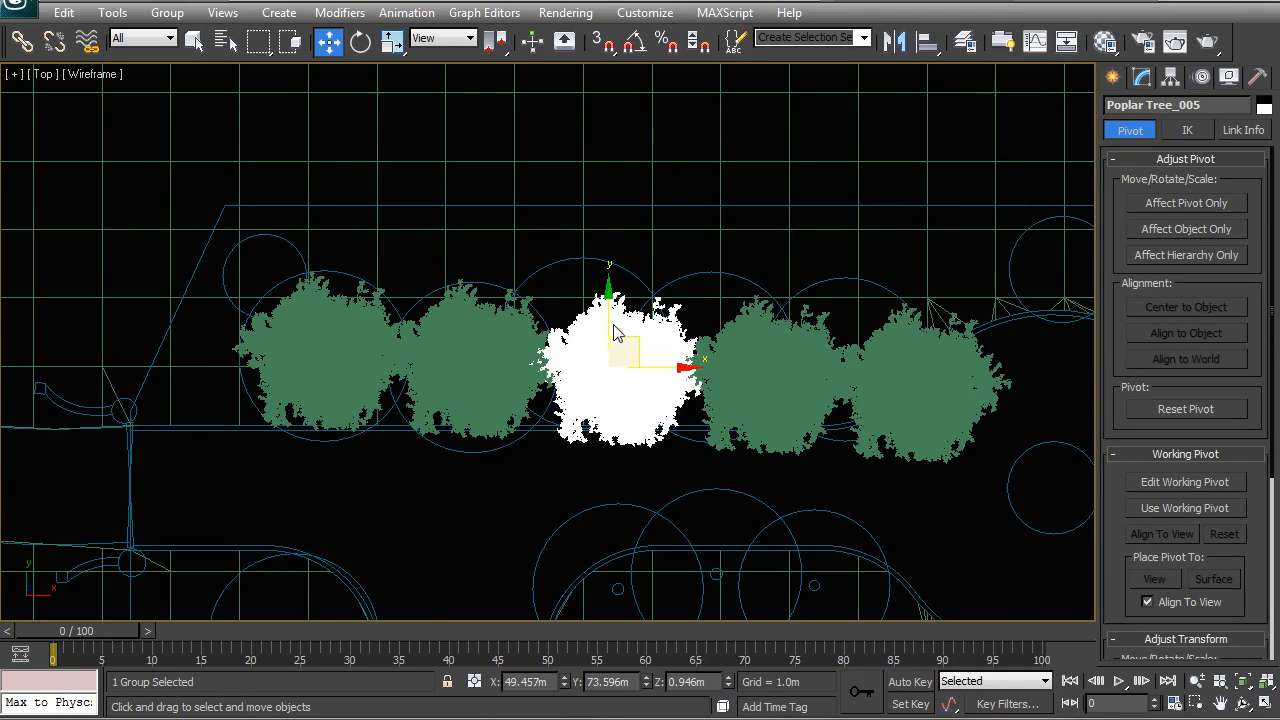
pyautogui.click(615, 333)
pyautogui.press('r')
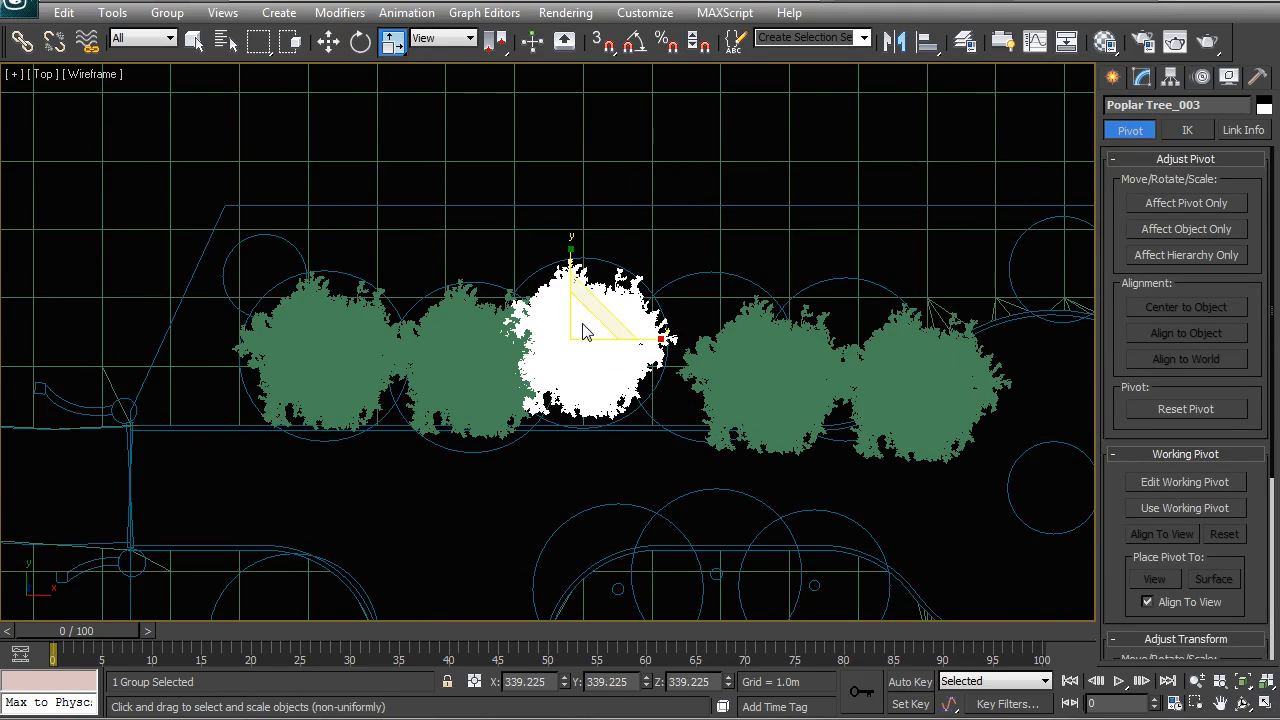
pyautogui.press('e')
pyautogui.moveTo(636, 279); pyautogui.dragTo(591, 255)
# Step: Move the fourth and fifth poplar trees onto the fourth and fifth circles of the row beside the drive
pyautogui.click(758, 352)
pyautogui.press('w')
pyautogui.moveTo(772, 338); pyautogui.dragTo(717, 336)
pyautogui.press('r')
pyautogui.moveTo(720, 336); pyautogui.dragTo(626, 349, button='middle')
pyautogui.press('w')
pyautogui.moveTo(642, 335); pyautogui.dragTo(773, 325)
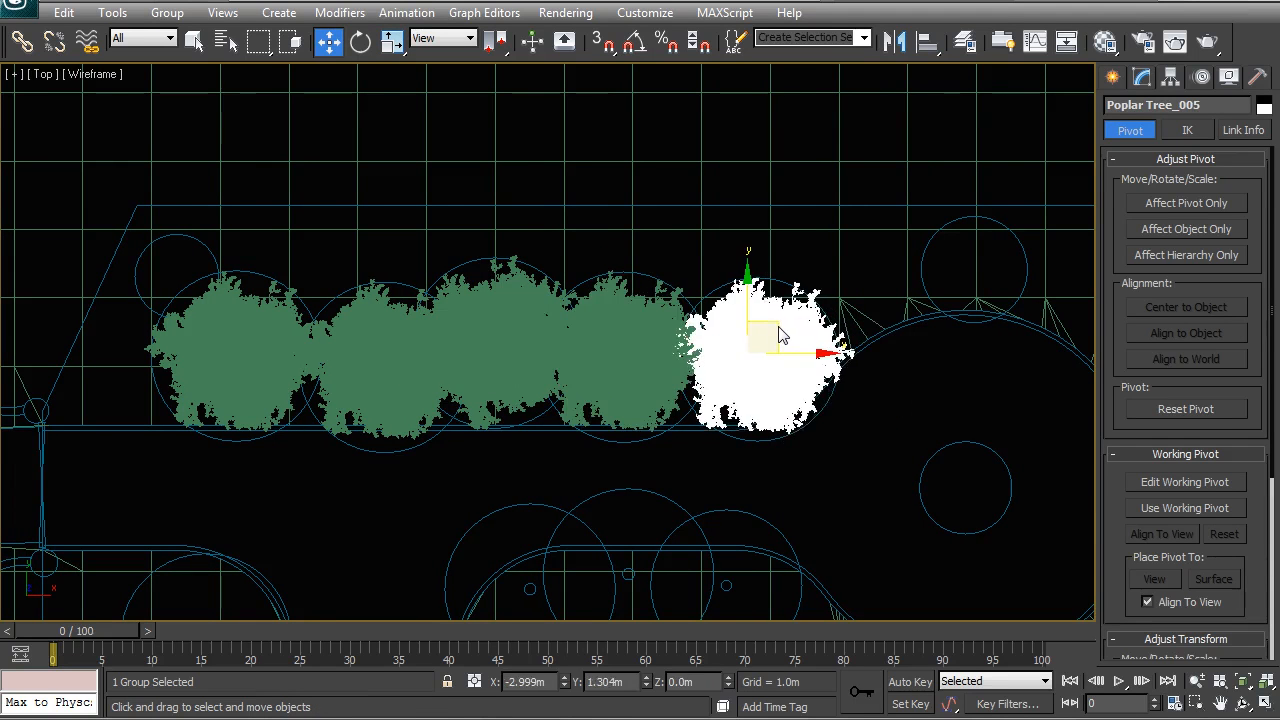
# Step: Clone three more poplar trees one at a time onto the planting circles around and beyond the drive's round turning area
pyautogui.moveTo(792, 355); pyautogui.dragTo(575, 359, button='middle')
pyautogui.keyDown('shift'); pyautogui.moveTo(615, 317); pyautogui.dragTo(835, 221); pyautogui.keyUp('shift')
pyautogui.click(640, 440)
pyautogui.moveTo(553, 364); pyautogui.dragTo(372, 362, button='middle')
pyautogui.moveTo(596, 240)
pyautogui.keyDown('shift'); pyautogui.mouseDown()
pyautogui.moveTo(805, 358)
pyautogui.moveTo(791, 347)
pyautogui.mouseUp(); pyautogui.keyUp('shift')
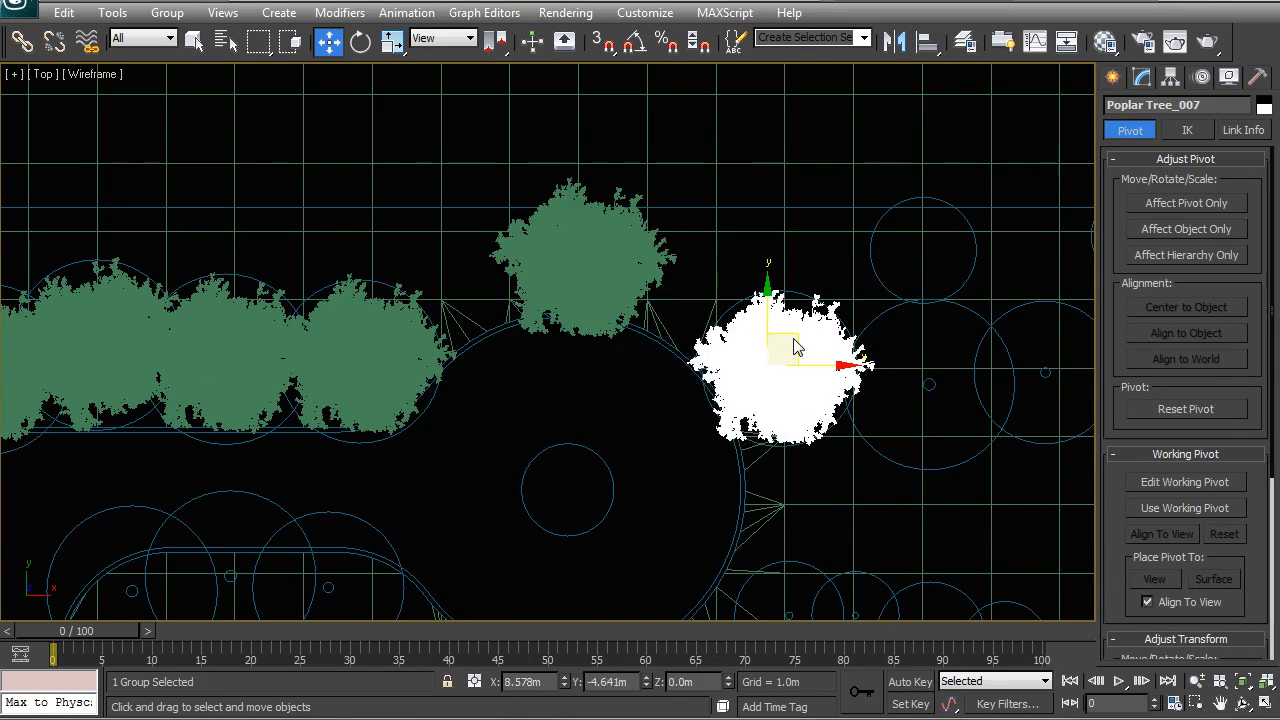
pyautogui.click(640, 441)
pyautogui.moveTo(757, 325); pyautogui.dragTo(586, 323, button='middle')
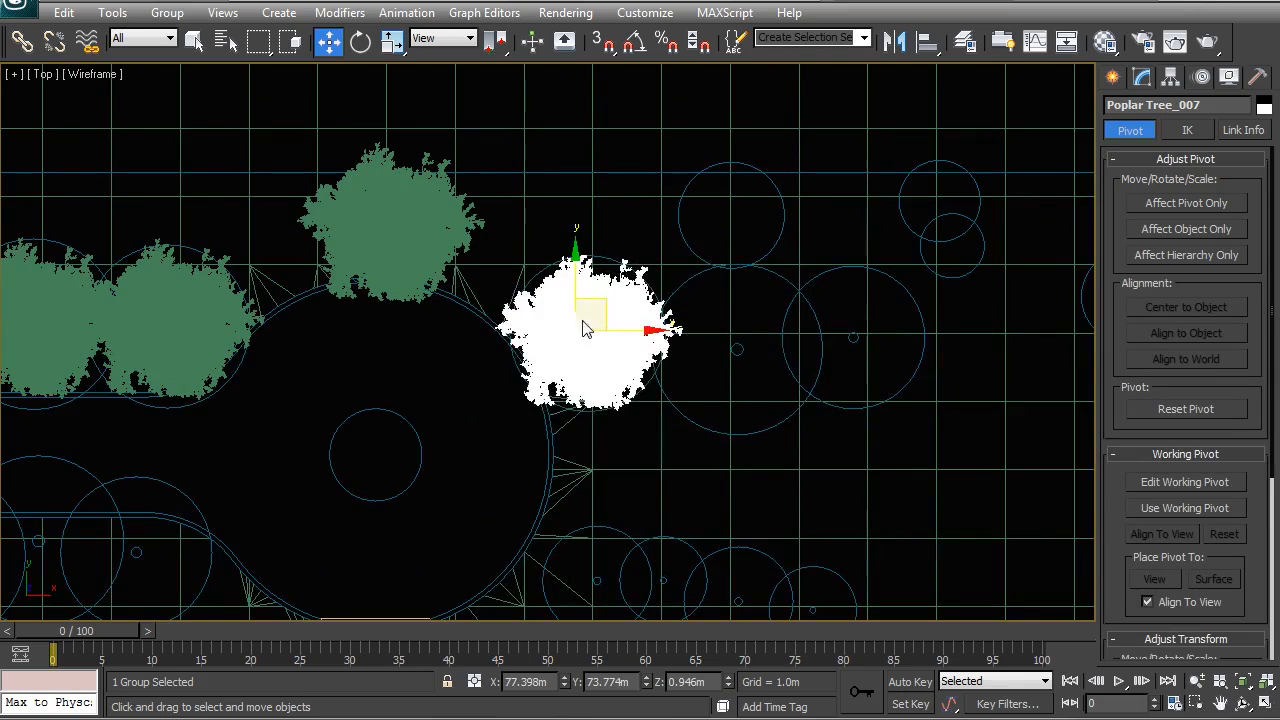
pyautogui.keyDown('shift'); pyautogui.moveTo(610, 312); pyautogui.dragTo(755, 322); pyautogui.keyUp('shift')
pyautogui.click(640, 437)
# Step: Examine the placed poplar trees in the perspective view and select the tall palm among the plants still off the plan
pyautogui.press('p')
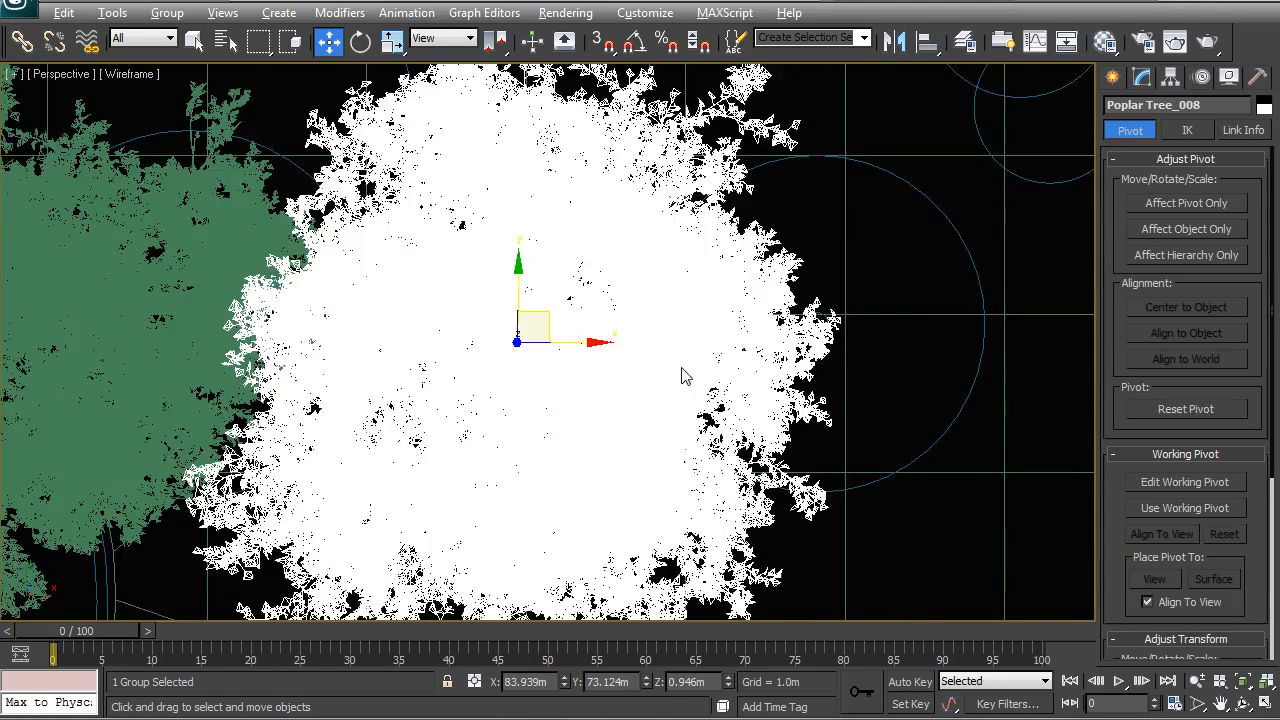
pyautogui.keyDown('alt'); pyautogui.moveTo(686, 371); pyautogui.dragTo(643, 288, button='middle'); pyautogui.keyUp('alt')
pyautogui.scroll(-6, 550, 325)
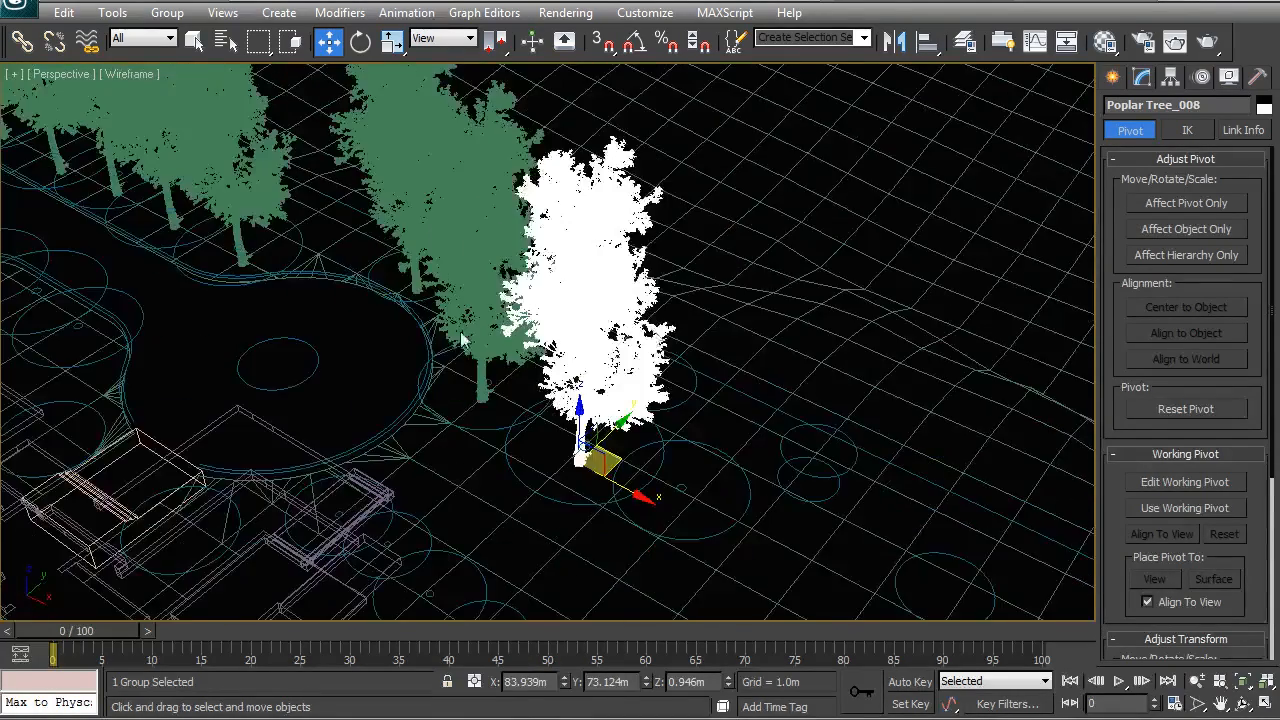
pyautogui.keyDown('alt'); pyautogui.moveTo(538, 325); pyautogui.dragTo(600, 232, button='middle'); pyautogui.keyUp('alt')
pyautogui.click(681, 130)
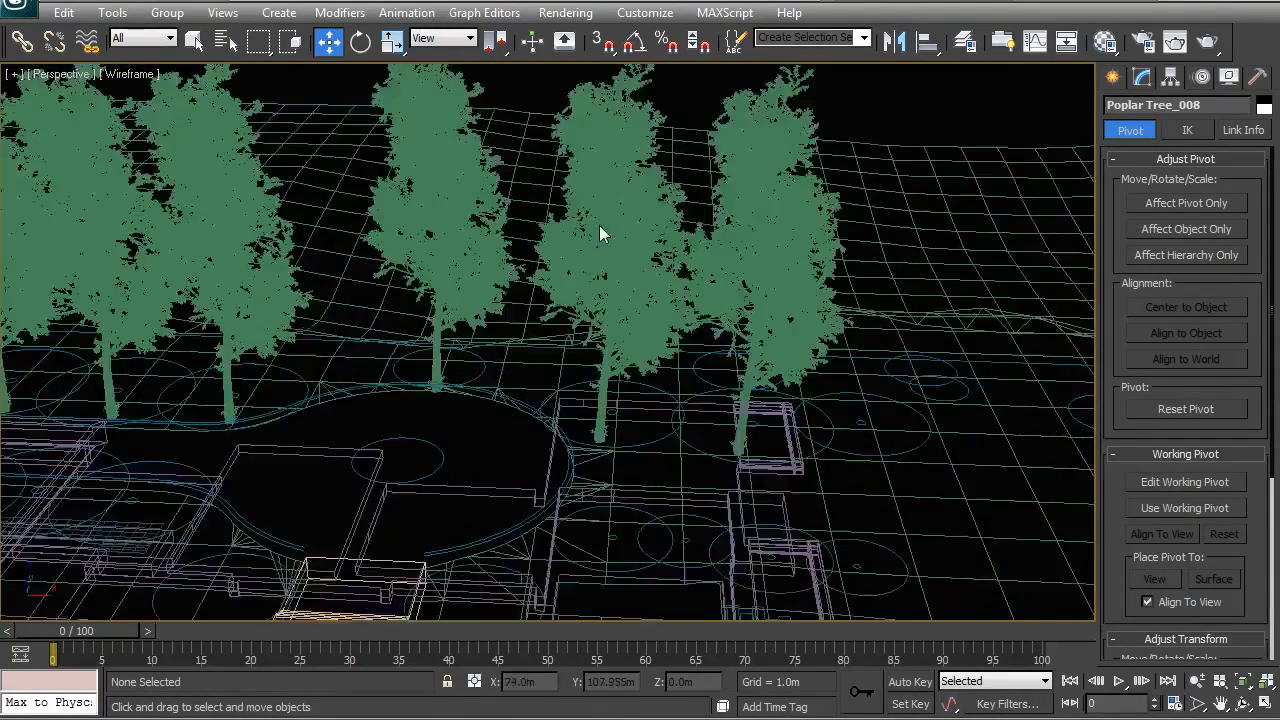
pyautogui.scroll(-5, 608, 262)
pyautogui.keyDown('alt'); pyautogui.moveTo(615, 277); pyautogui.dragTo(598, 371, button='middle'); pyautogui.keyUp('alt')
pyautogui.scroll(4, 598, 371)
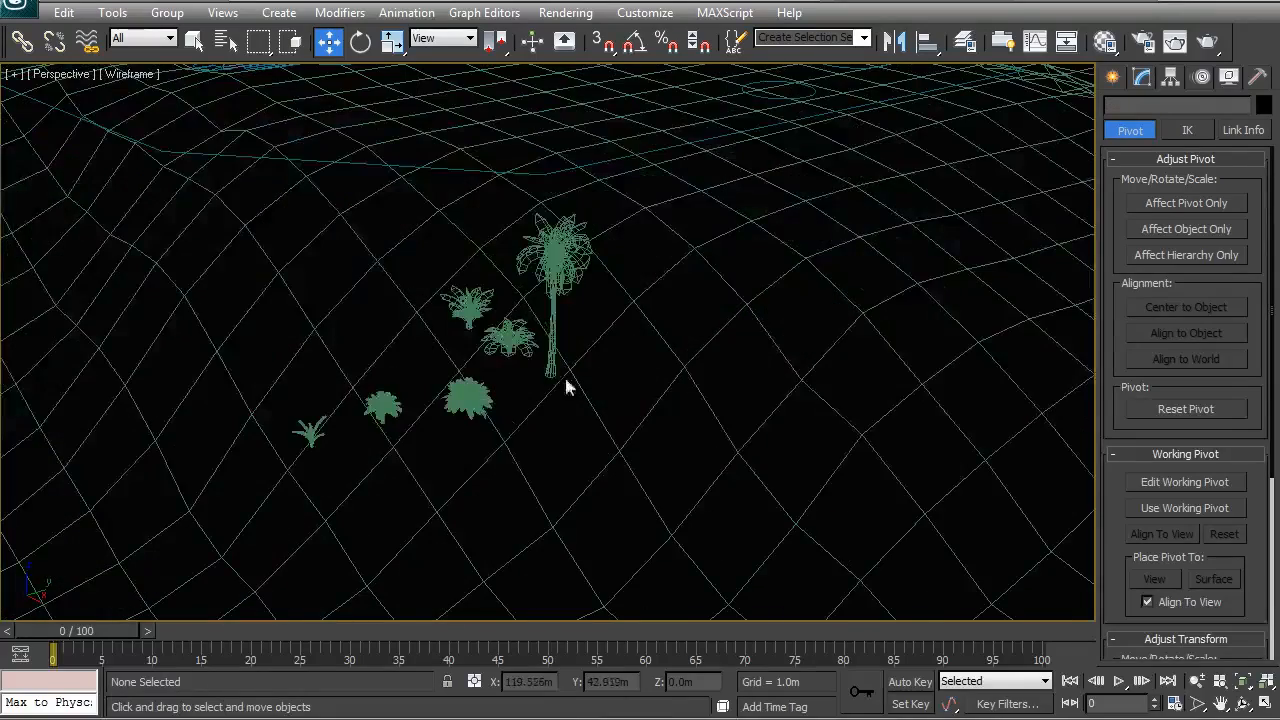
pyautogui.click(560, 272)
pyautogui.scroll(-6, 585, 428)
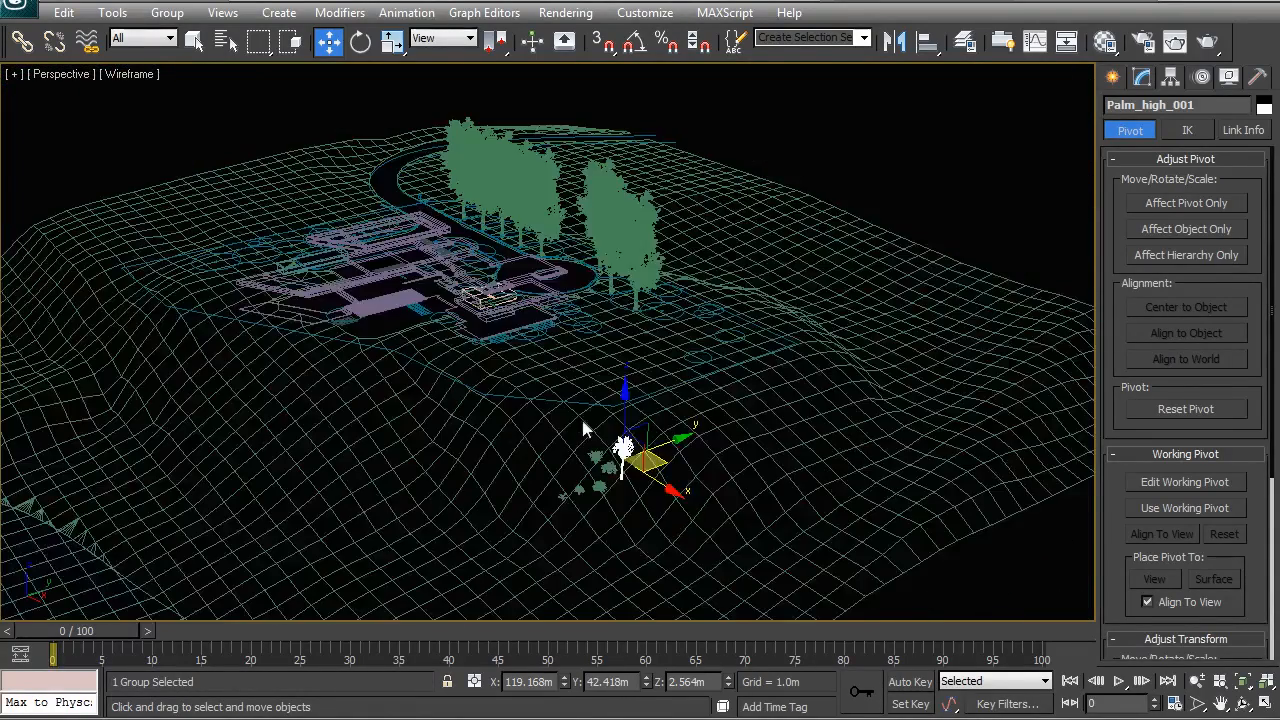
pyautogui.keyDown('alt'); pyautogui.moveTo(497, 345); pyautogui.dragTo(597, 264, button='middle'); pyautogui.keyUp('alt')
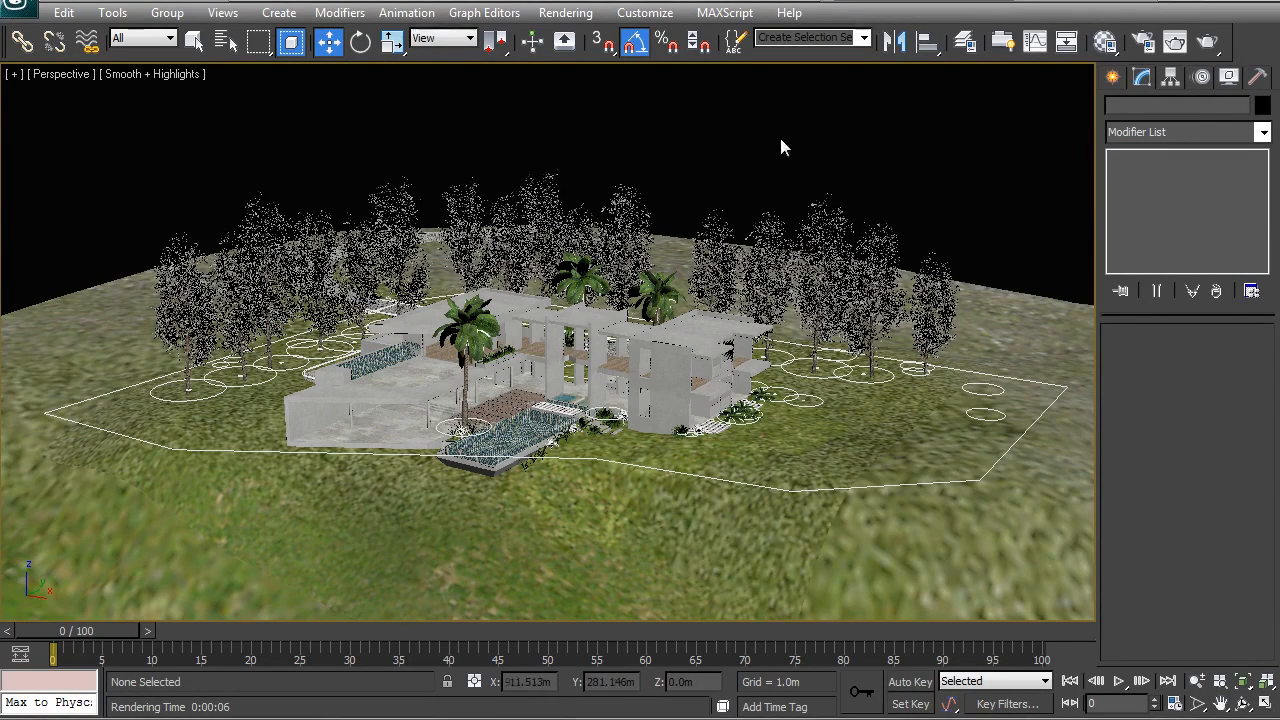
# Step: Turn on Adaptive Degradation and test it by navigating around the fully planted house scene
pyautogui.keyDown('alt'); pyautogui.moveTo(538, 427); pyautogui.dragTo(132, 330, button='middle'); pyautogui.keyUp('alt')
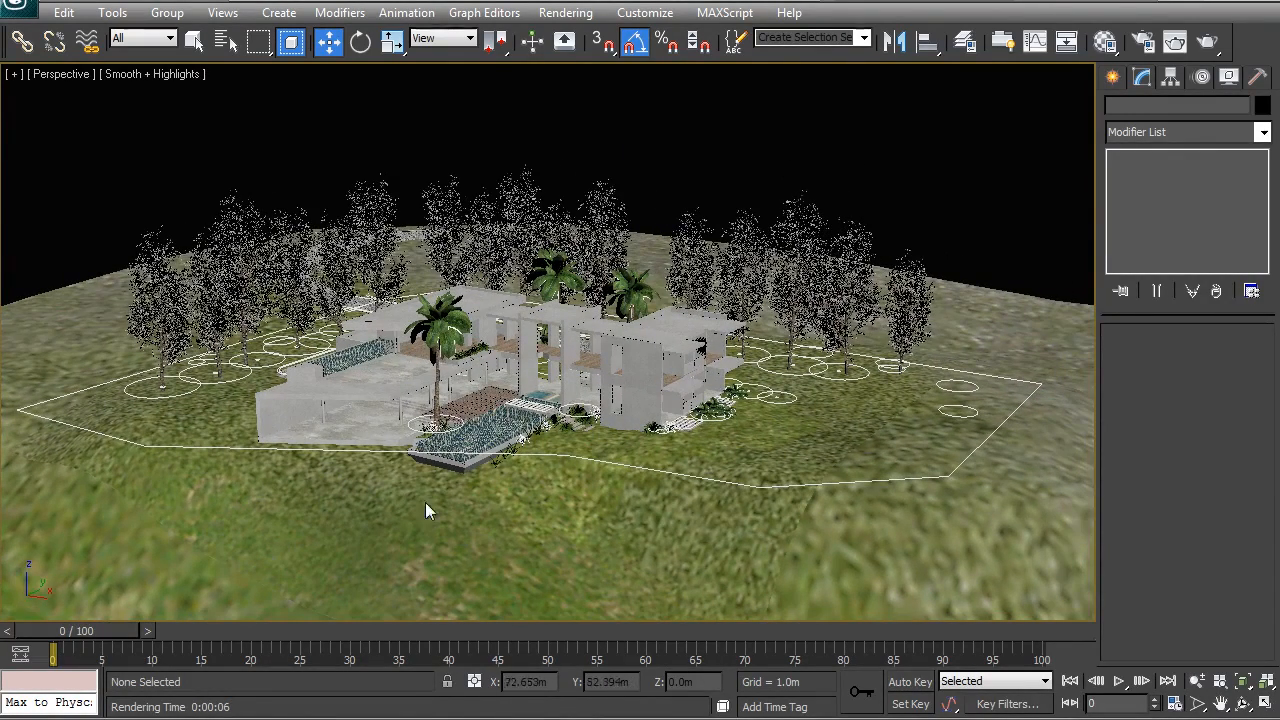
pyautogui.keyDown('alt'); pyautogui.moveTo(532, 380); pyautogui.dragTo(610, 445, button='middle'); pyautogui.keyUp('alt')
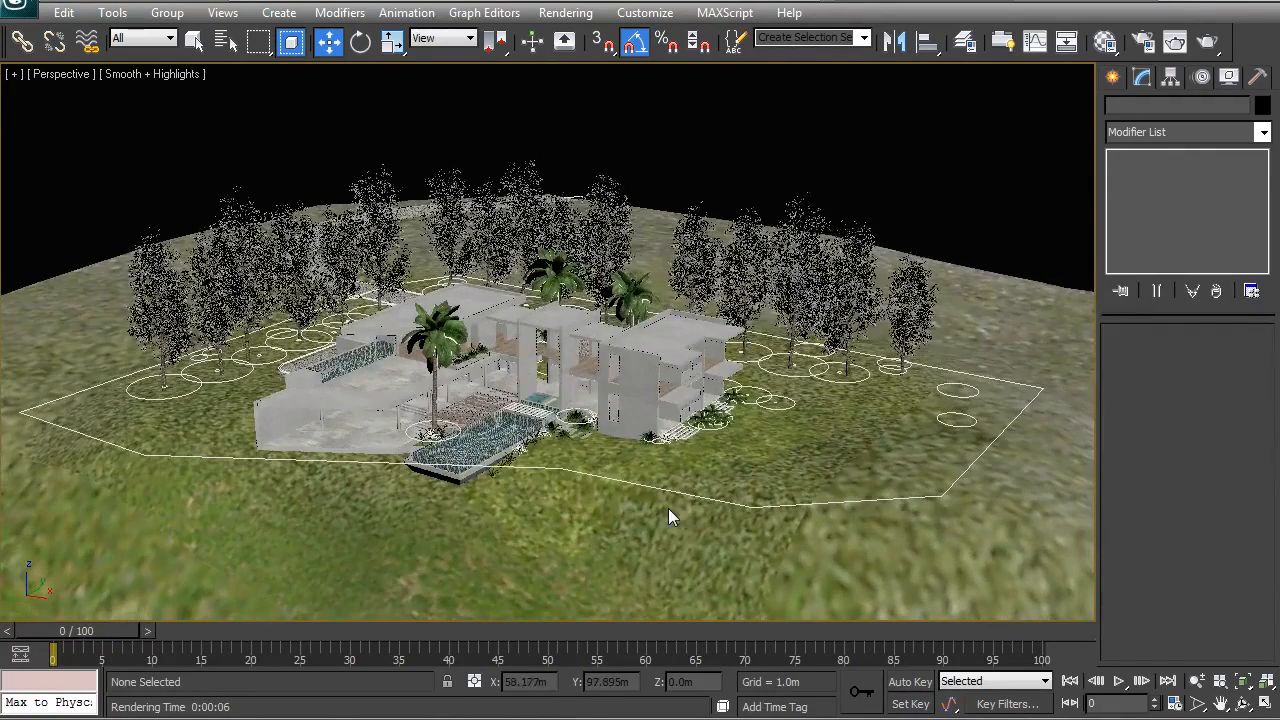
pyautogui.moveTo(573, 403)
pyautogui.keyDown('alt'); pyautogui.mouseDown(button='middle')
pyautogui.moveTo(552, 410)
pyautogui.moveTo(566, 407)
pyautogui.mouseUp(button='middle'); pyautogui.keyUp('alt')
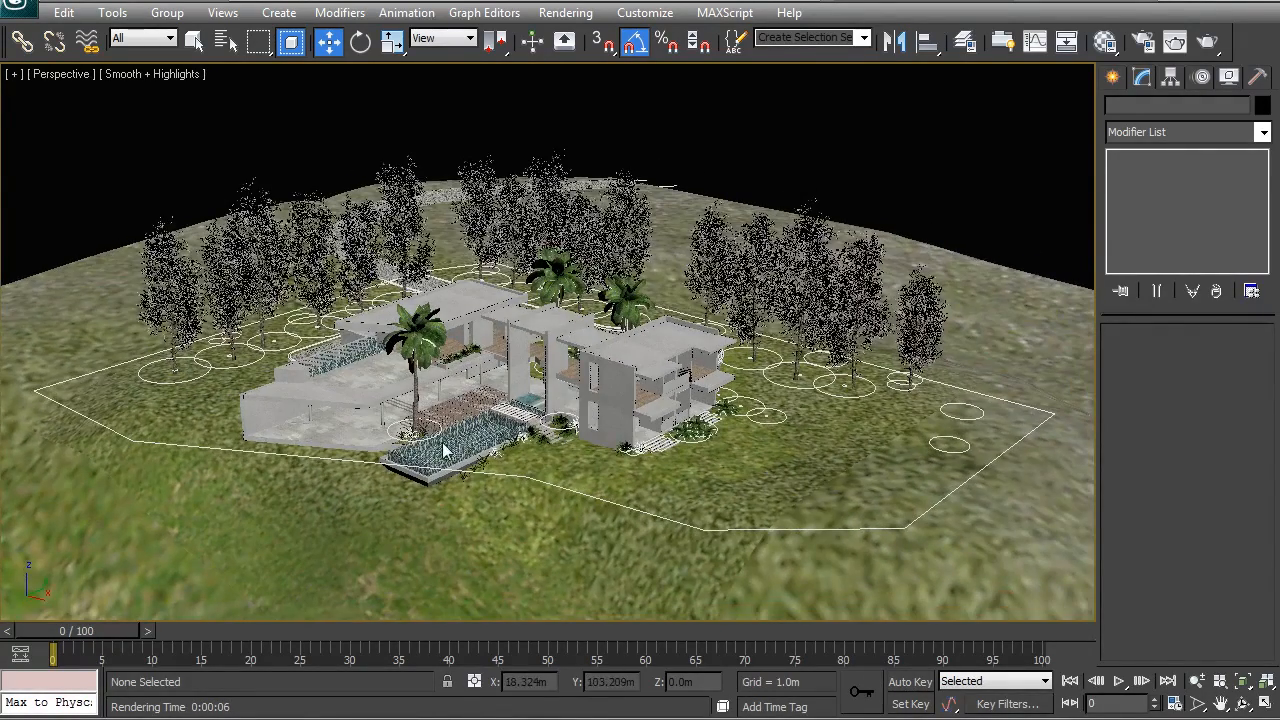
pyautogui.click(723, 707)
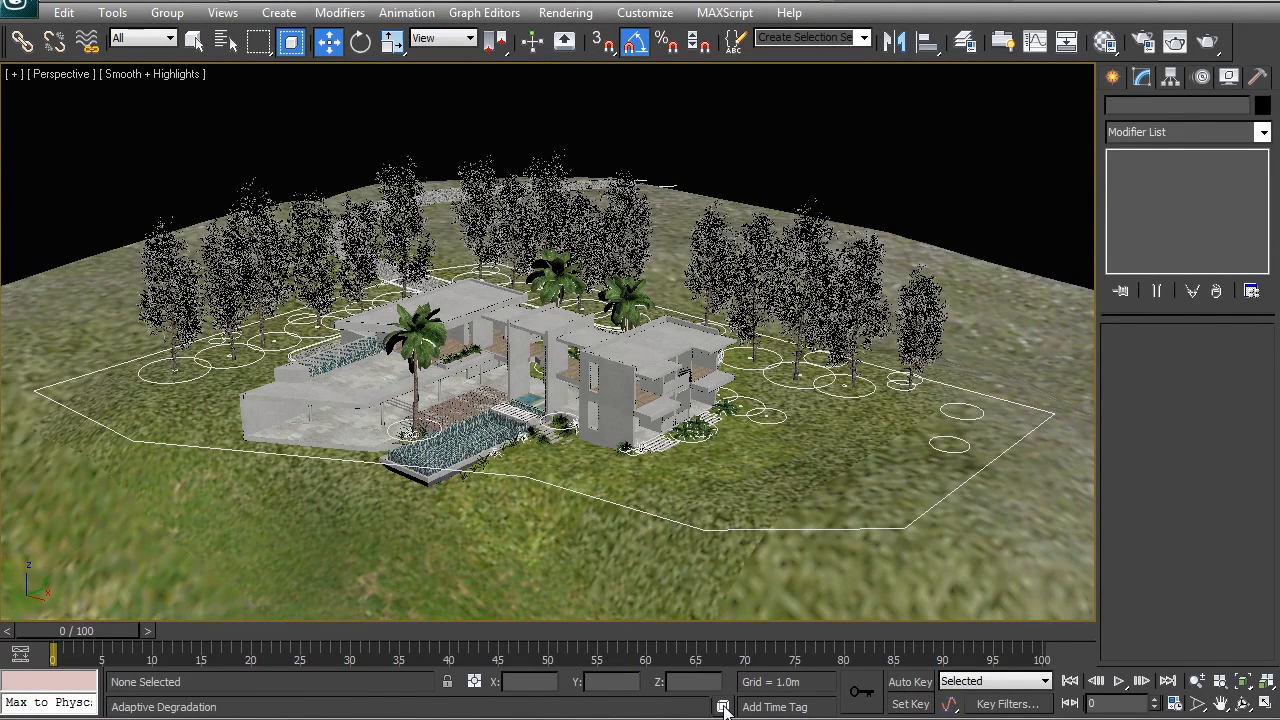
pyautogui.click(723, 707)
pyautogui.scroll(6, 593, 366)
pyautogui.keyDown('alt'); pyautogui.moveTo(649, 391); pyautogui.dragTo(623, 389, button='middle'); pyautogui.keyUp('alt')
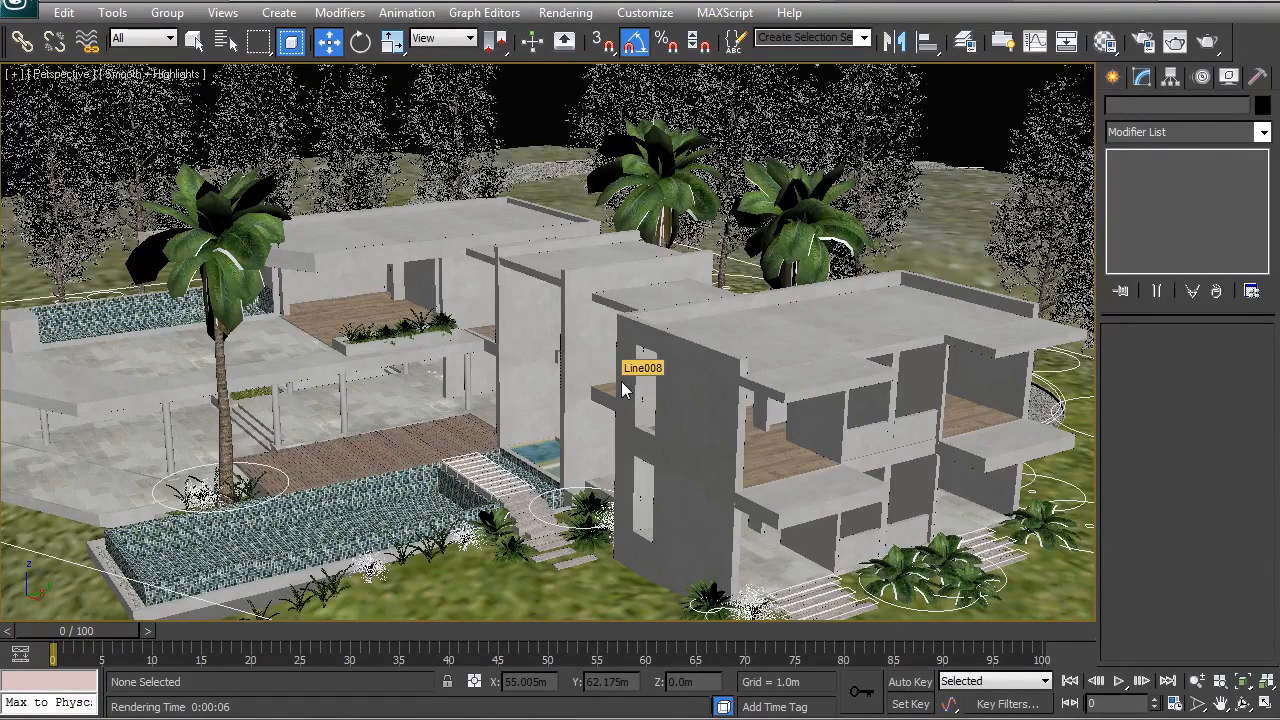
pyautogui.scroll(-4, 623, 389)
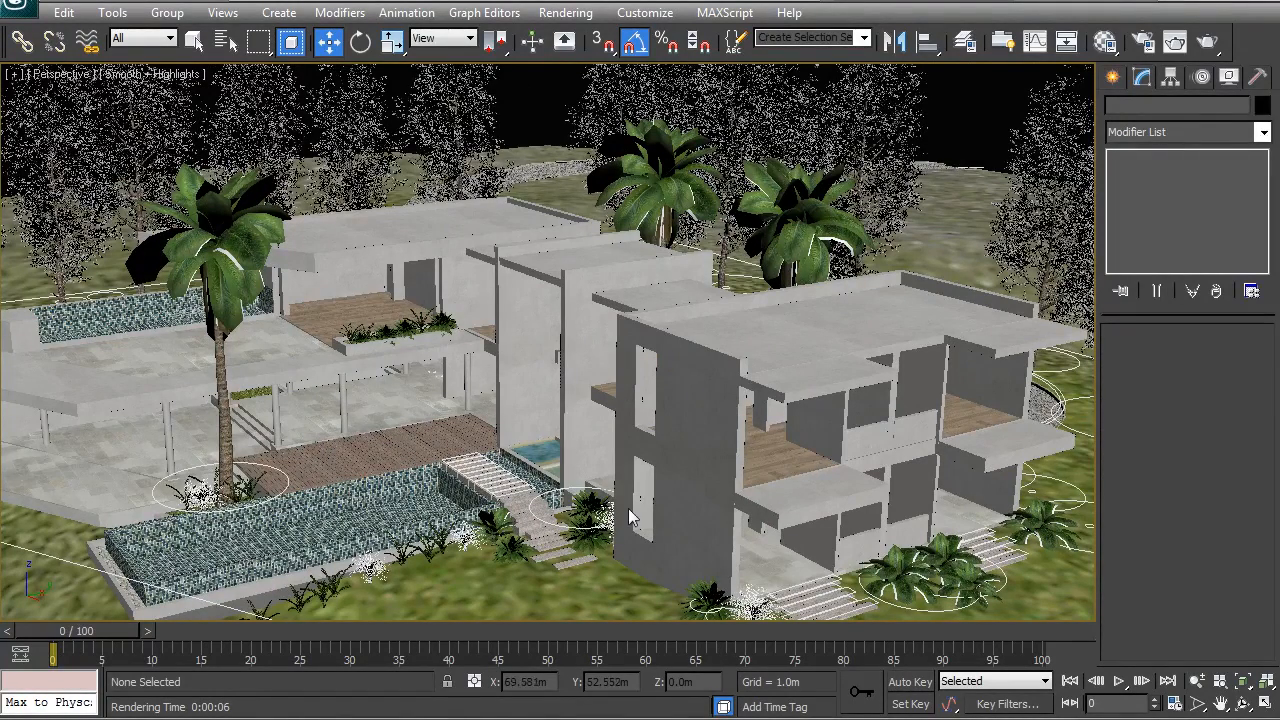
pyautogui.scroll(-3, 575, 305)
pyautogui.keyDown('alt'); pyautogui.moveTo(543, 320); pyautogui.dragTo(517, 328, button='middle'); pyautogui.keyUp('alt')
pyautogui.rightClick(723, 706)
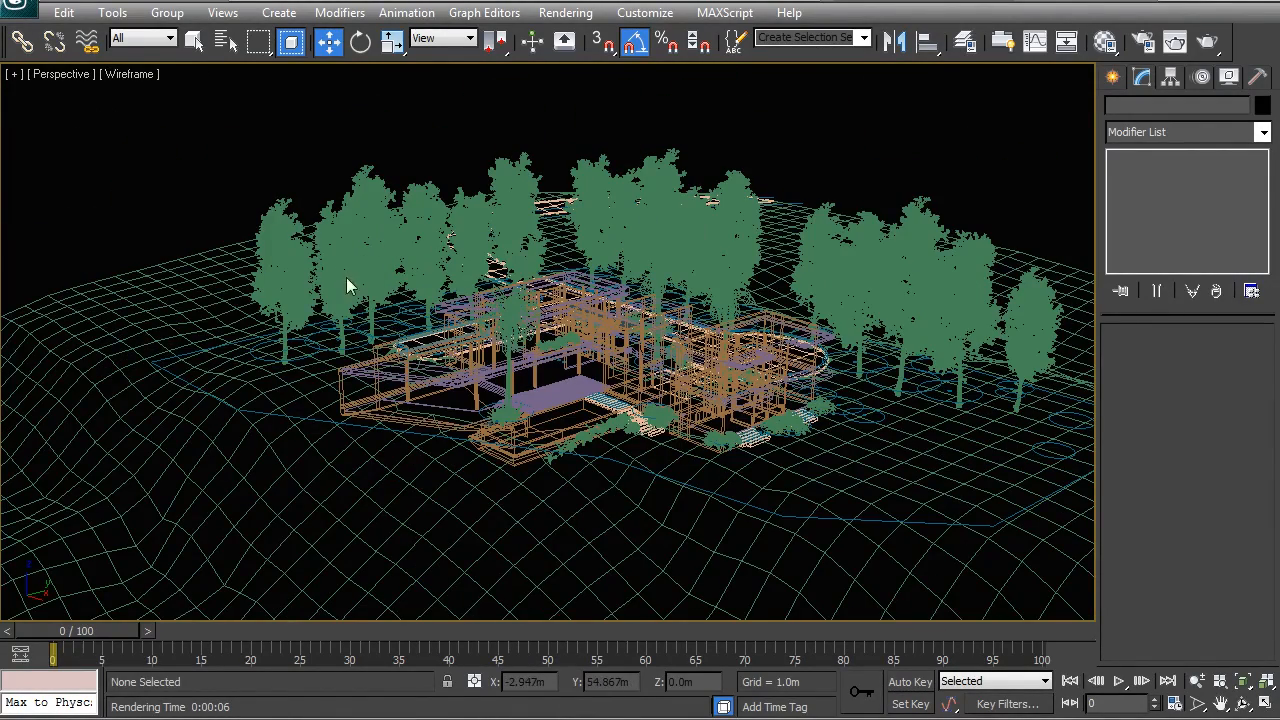
# Step: Set the outermost poplar tree, Poplar Tree_011, to Display as Box in its object properties and deselect it
pyautogui.click(346, 278)
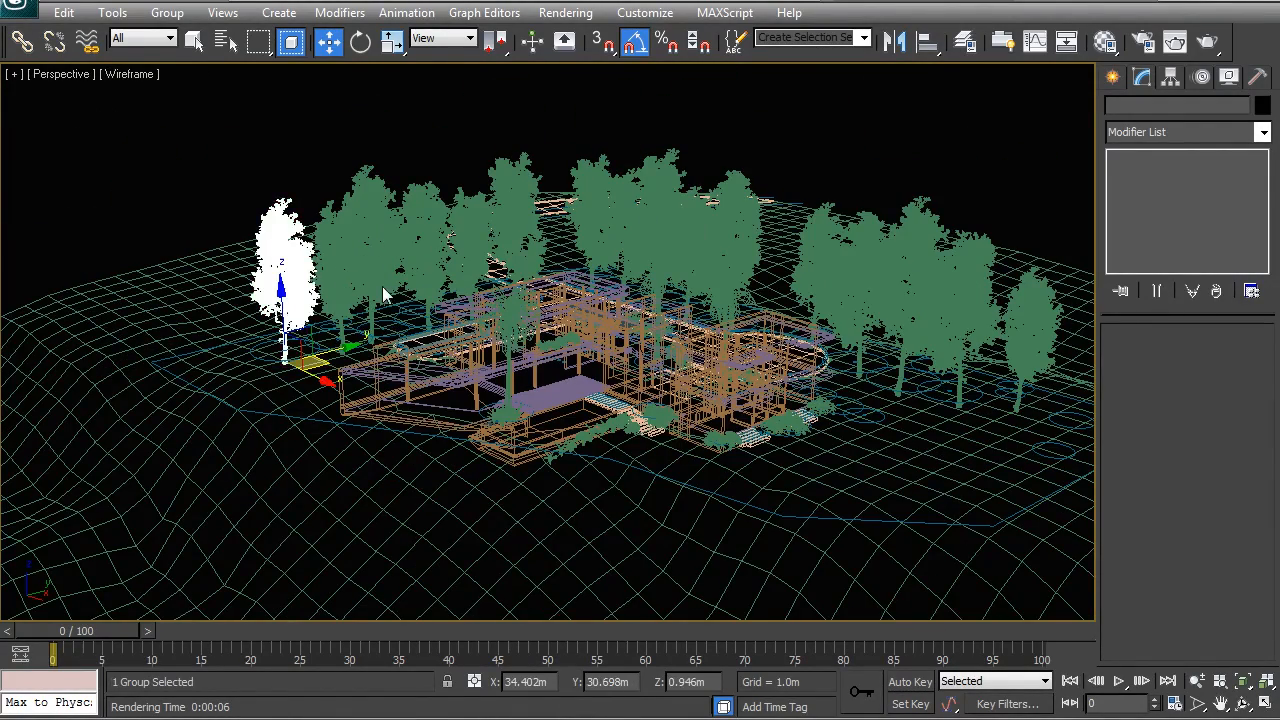
pyautogui.rightClick(369, 273)
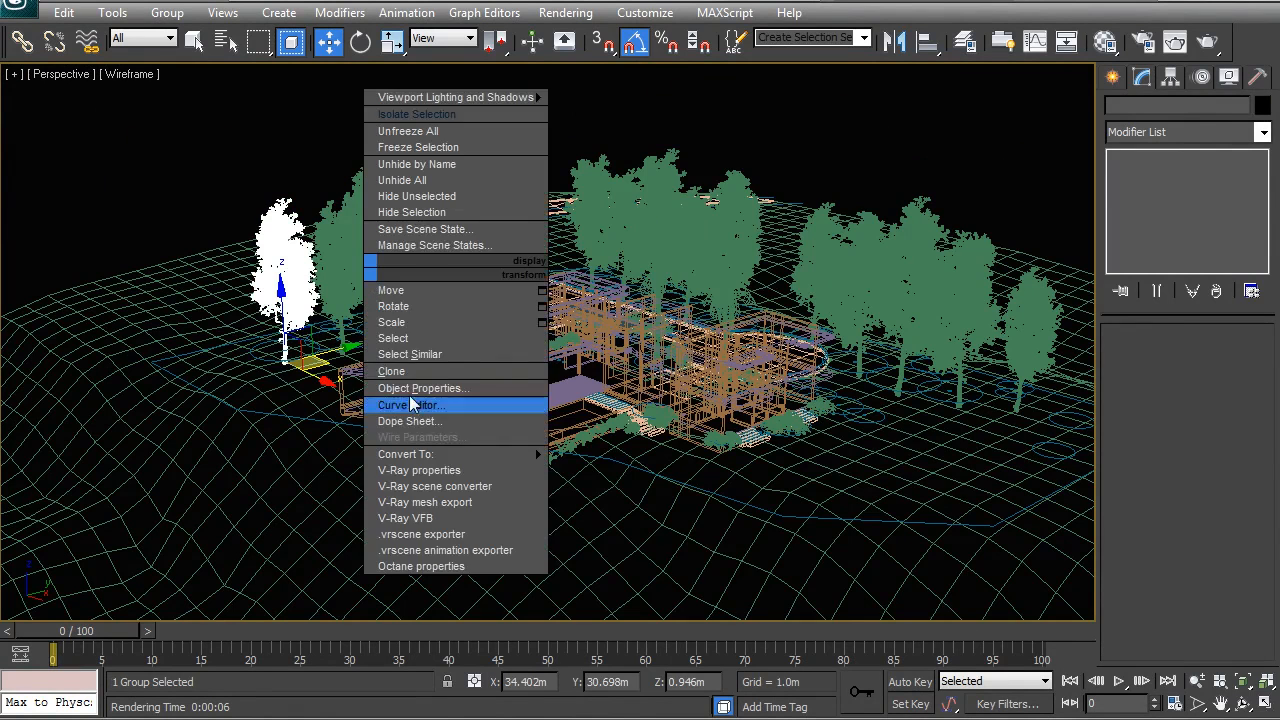
pyautogui.click(409, 390)
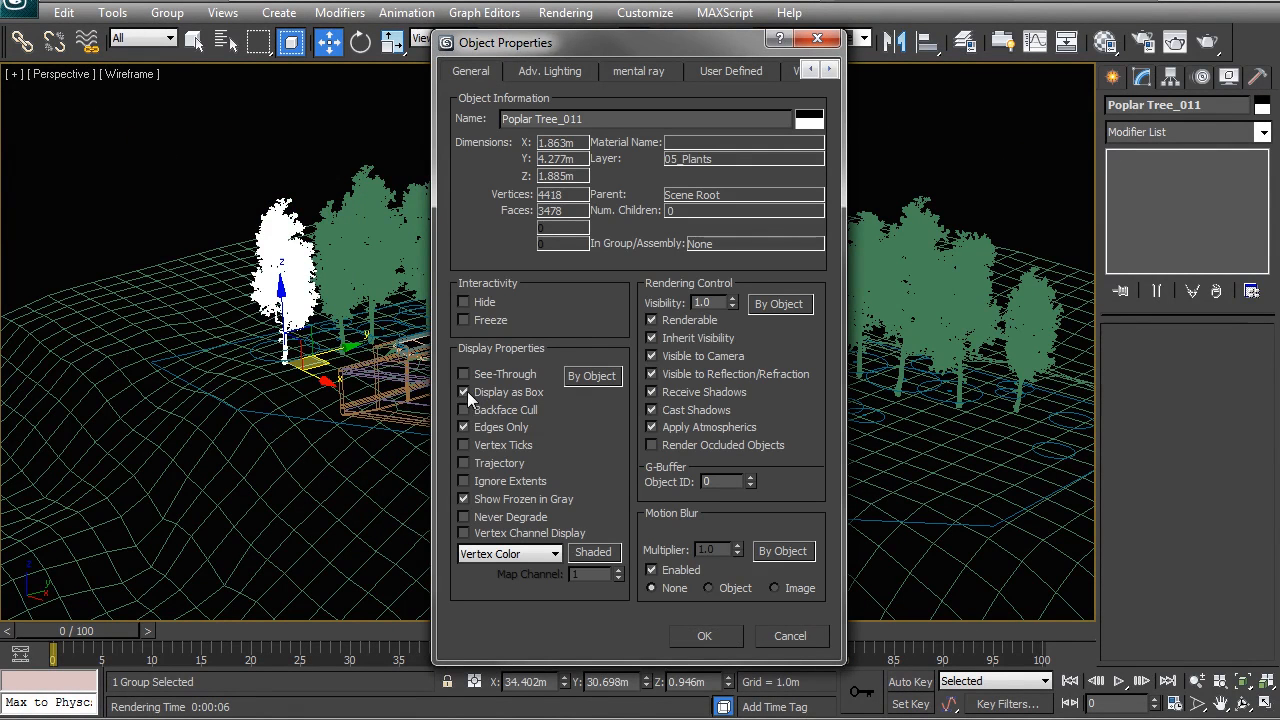
pyautogui.click(704, 636)
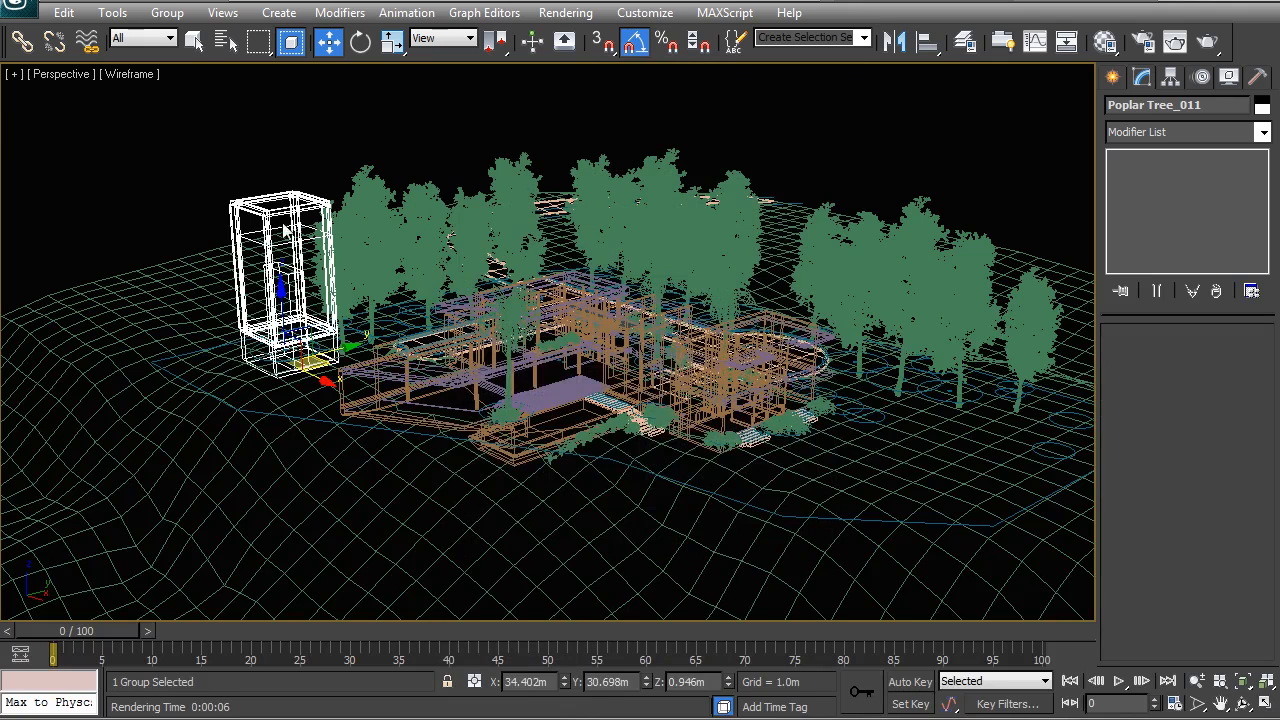
pyautogui.click(287, 170)
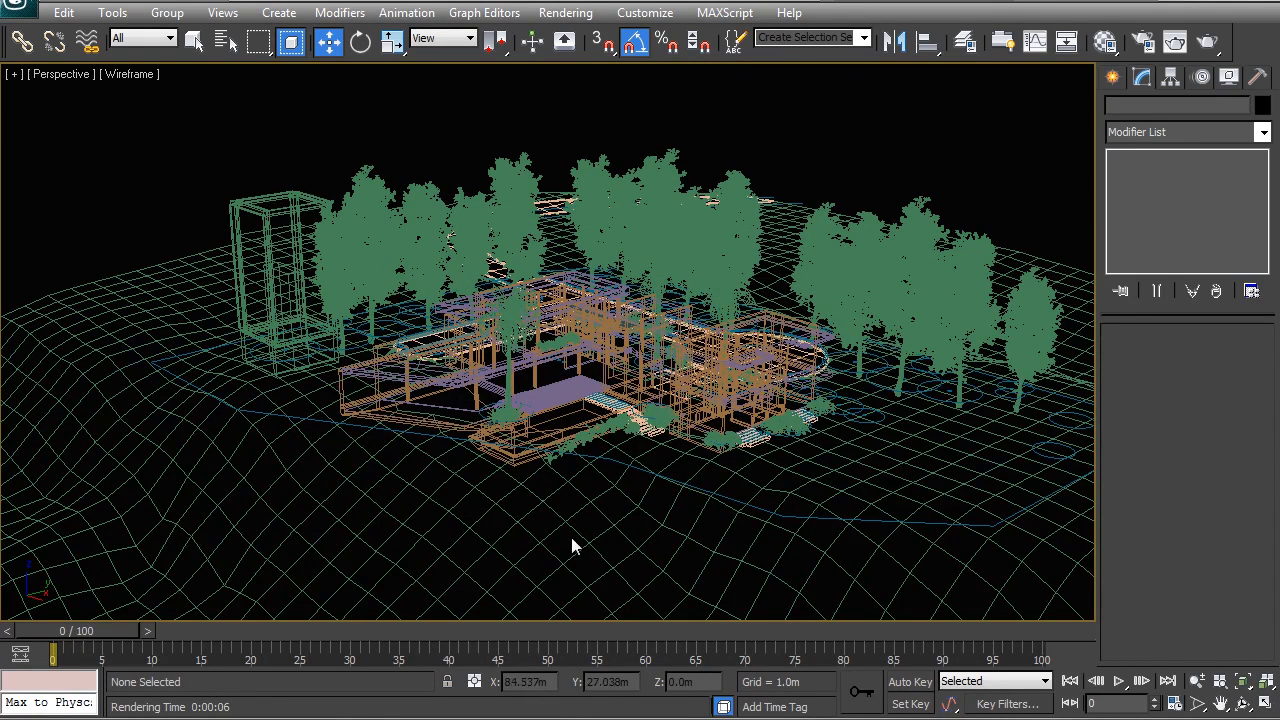
# Step: Turn off Display as Box for the poplar tree shown as a box
pyautogui.click(240, 214)
pyautogui.rightClick(240, 212)
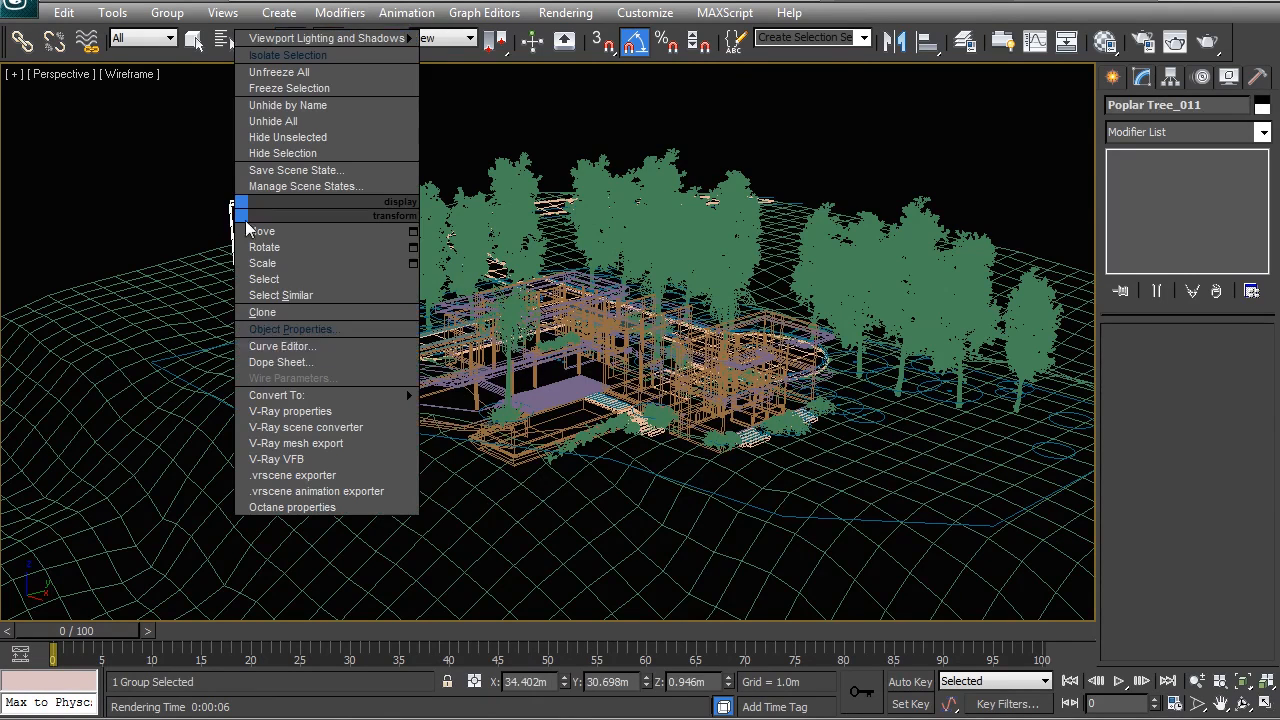
pyautogui.click(290, 329)
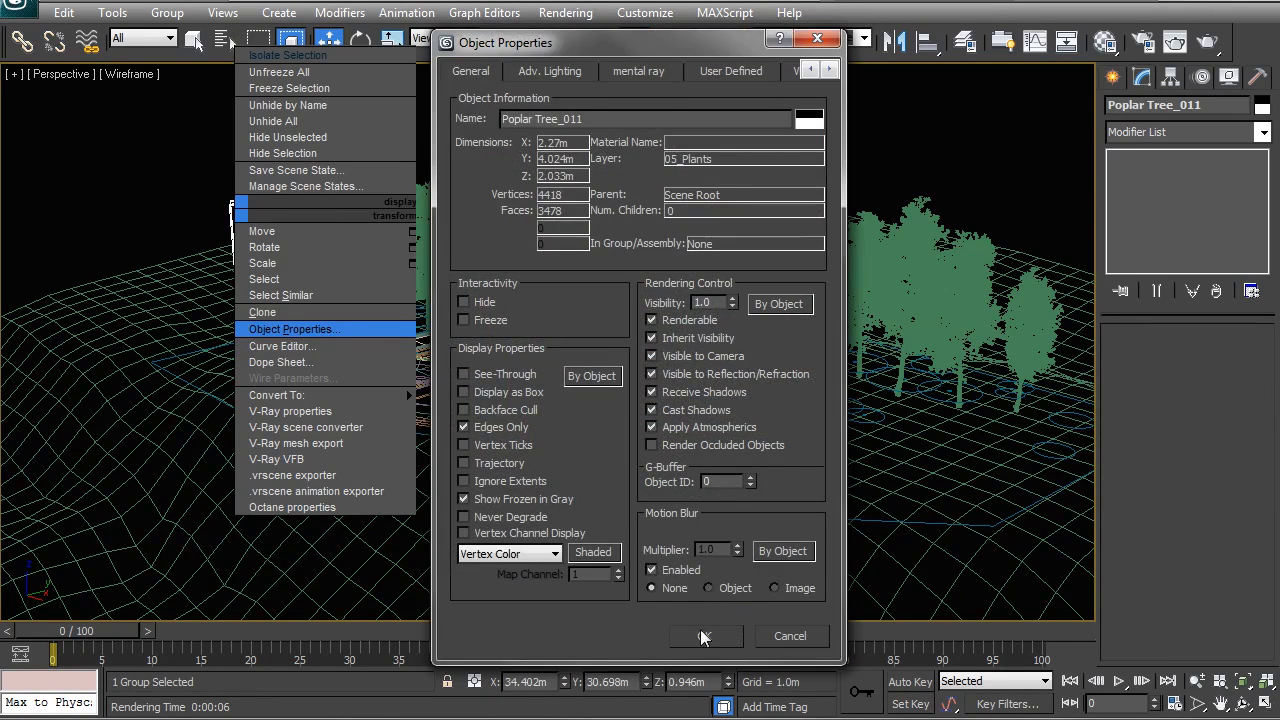
# Step: Confirm the poplar tree's object properties, deselect it, and select all objects on the 05_Plants layer
pyautogui.click(700, 636)
pyautogui.click(245, 174)
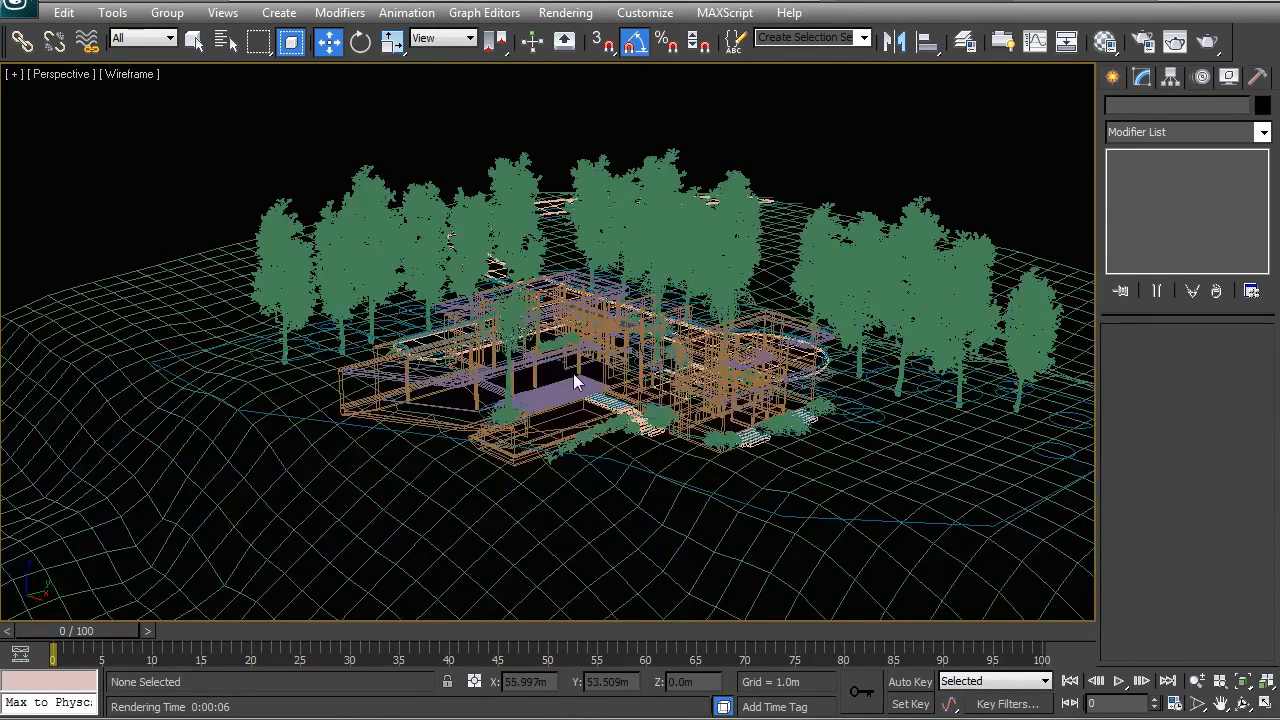
pyautogui.press('t')
pyautogui.click(964, 41)
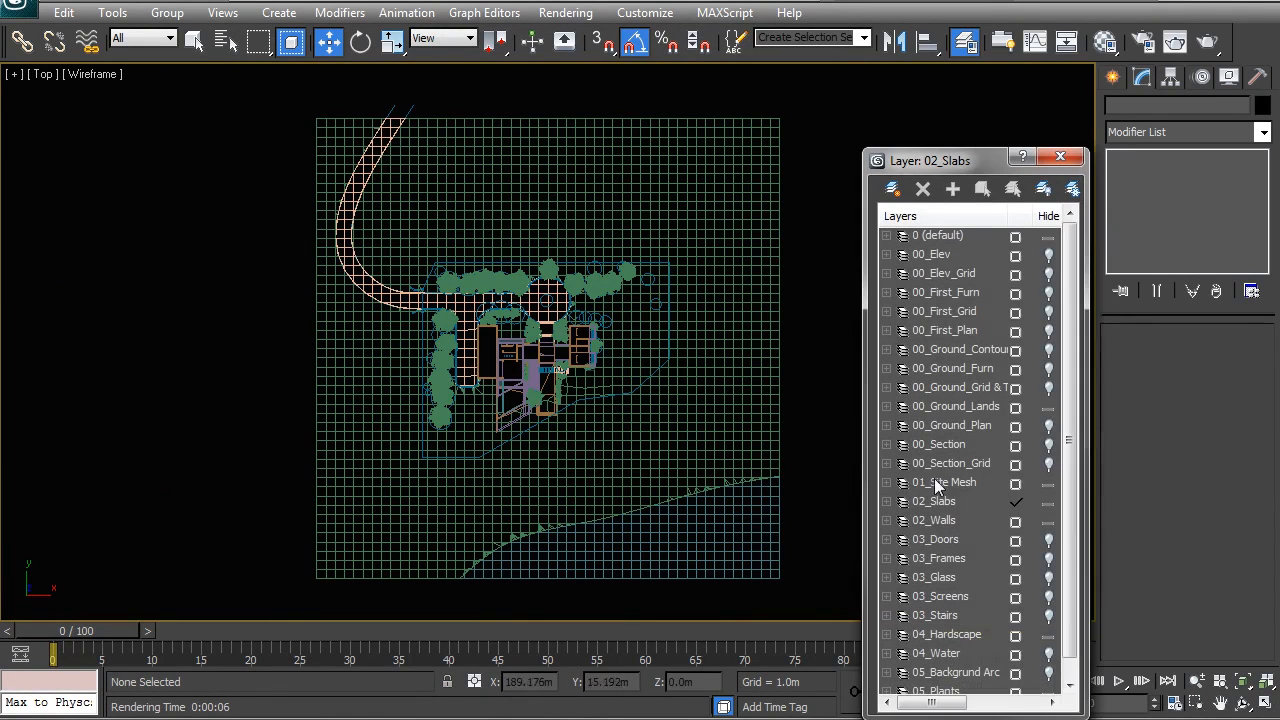
pyautogui.moveTo(940, 160); pyautogui.dragTo(903, 83)
pyautogui.scroll(-1, 905, 595)
pyautogui.click(907, 598)
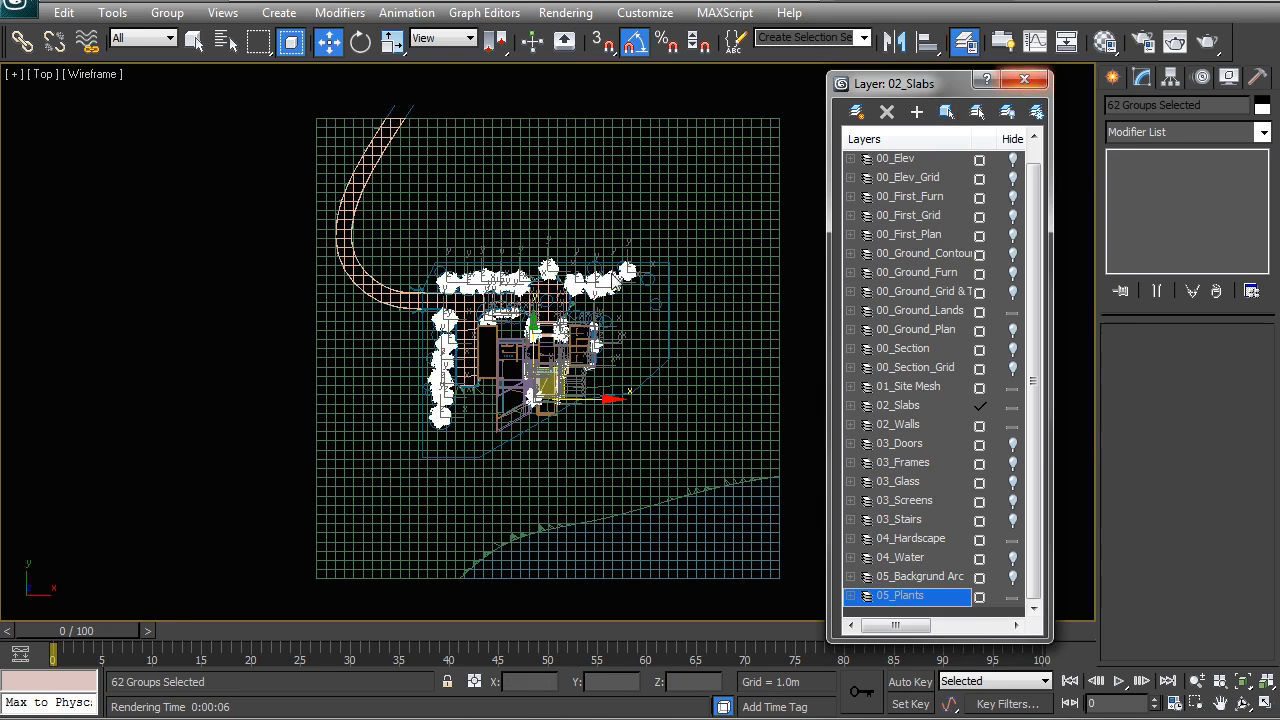
# Step: Isolate the selected plants and select all of them again in the perspective view
pyautogui.click(1023, 82)
pyautogui.rightClick(568, 312)
pyautogui.click(614, 152)
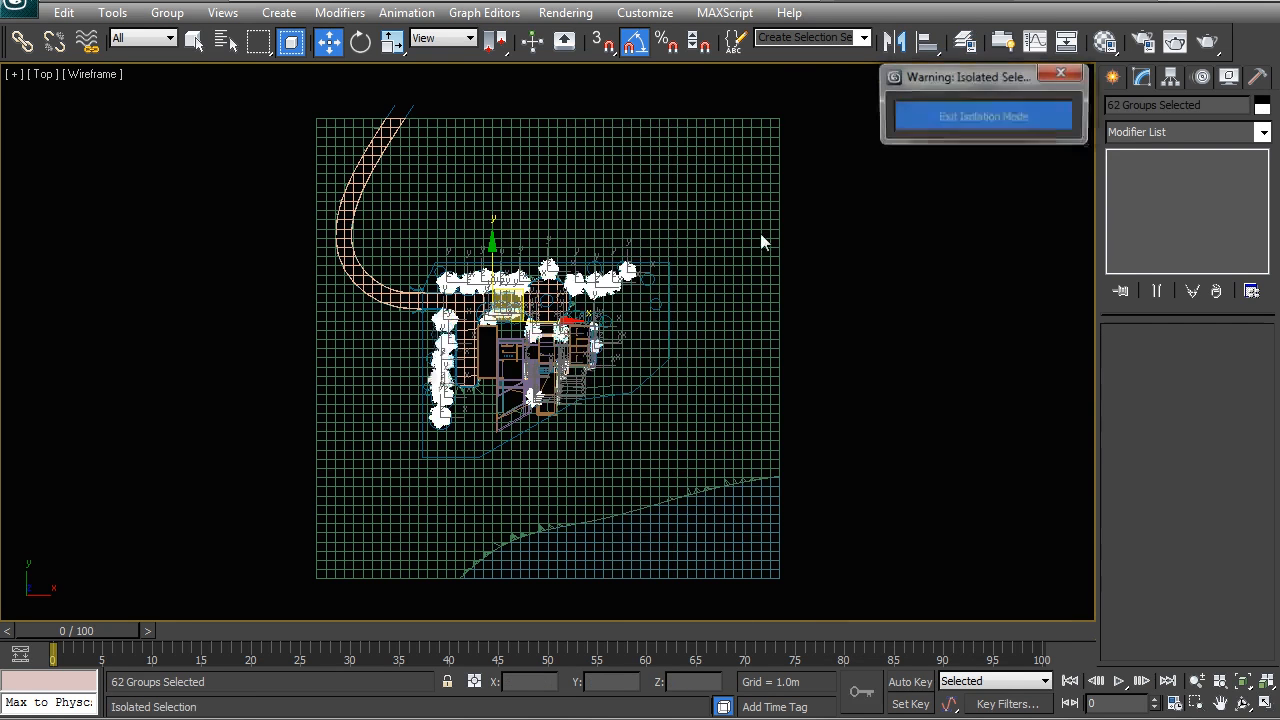
pyautogui.press('p')
pyautogui.keyDown('alt'); pyautogui.moveTo(840, 256); pyautogui.dragTo(155, 222, button='middle'); pyautogui.keyUp('alt')
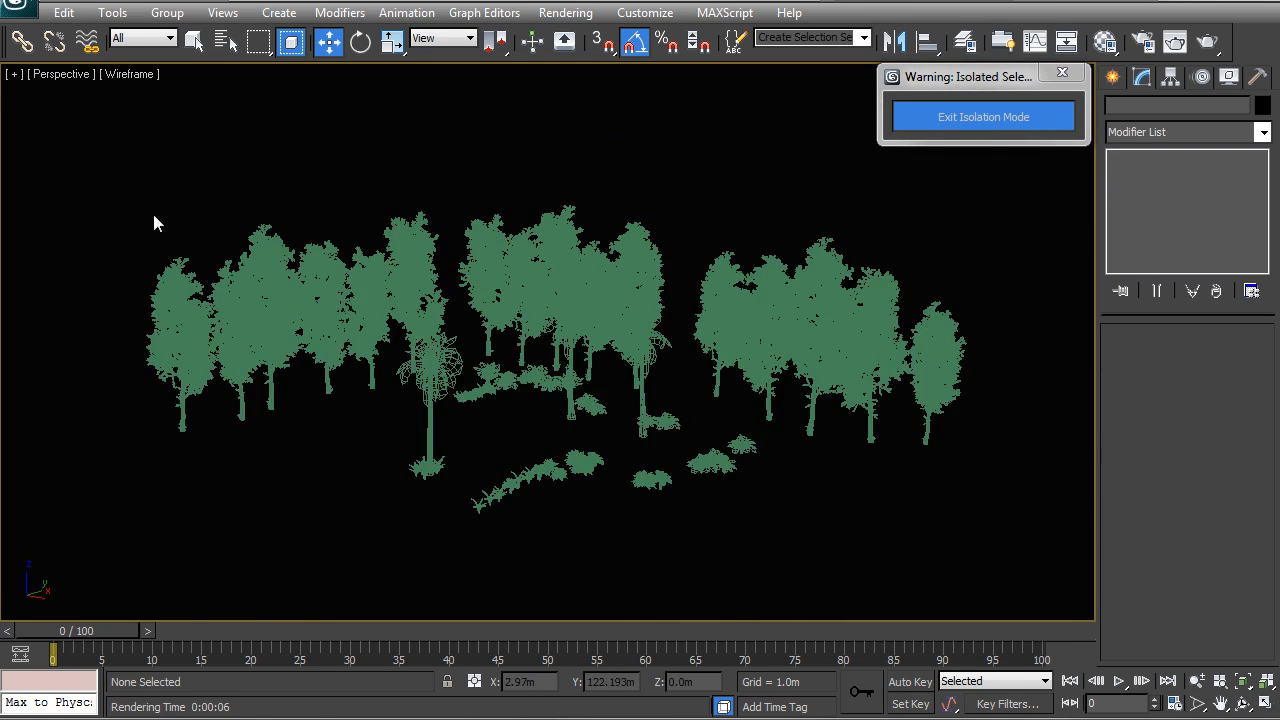
pyautogui.moveTo(86, 109); pyautogui.dragTo(988, 554)
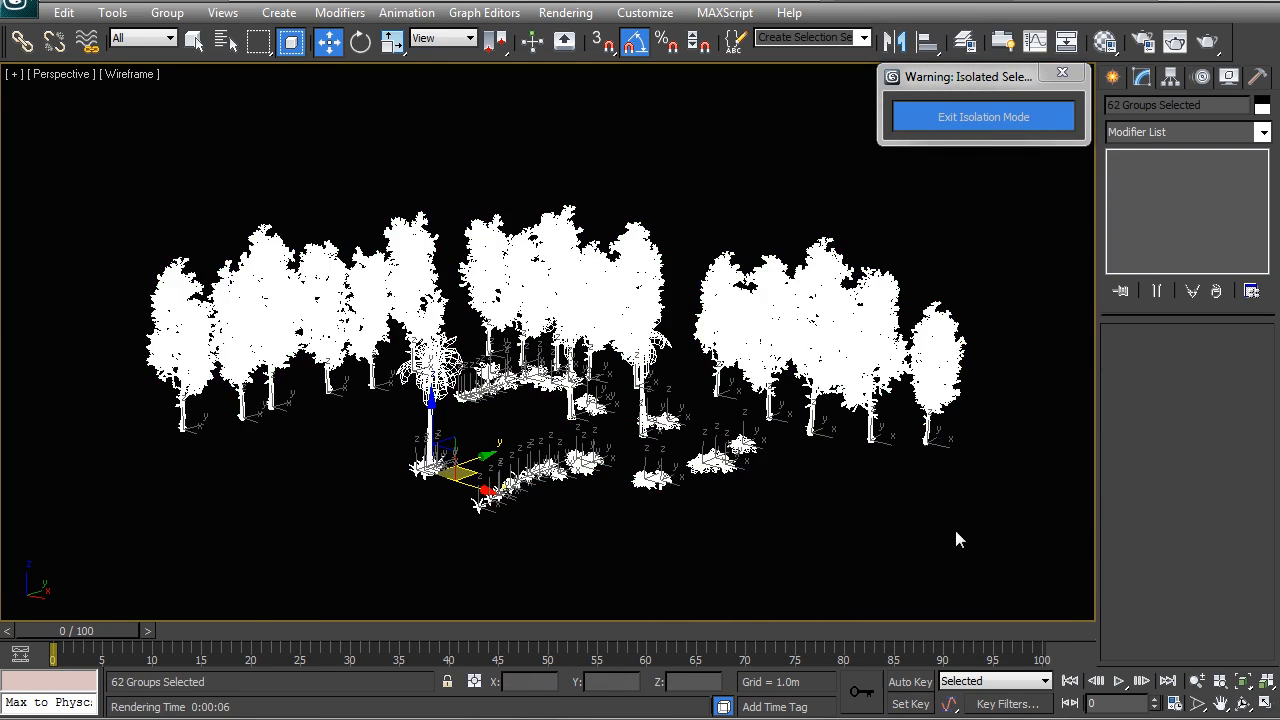
# Step: Save only the selected plants as Trees & Plants_xref in the 3D Models folder under Referenced Files
pyautogui.click(15, 8)
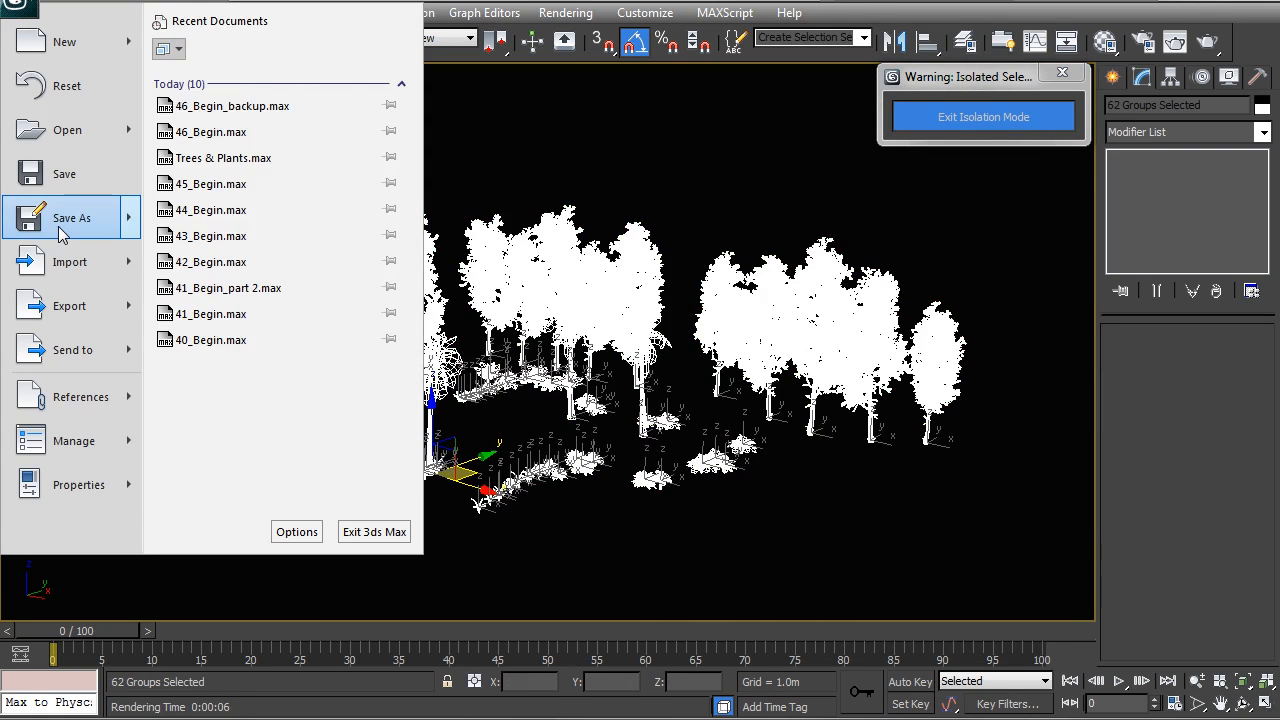
pyautogui.moveTo(59, 228)
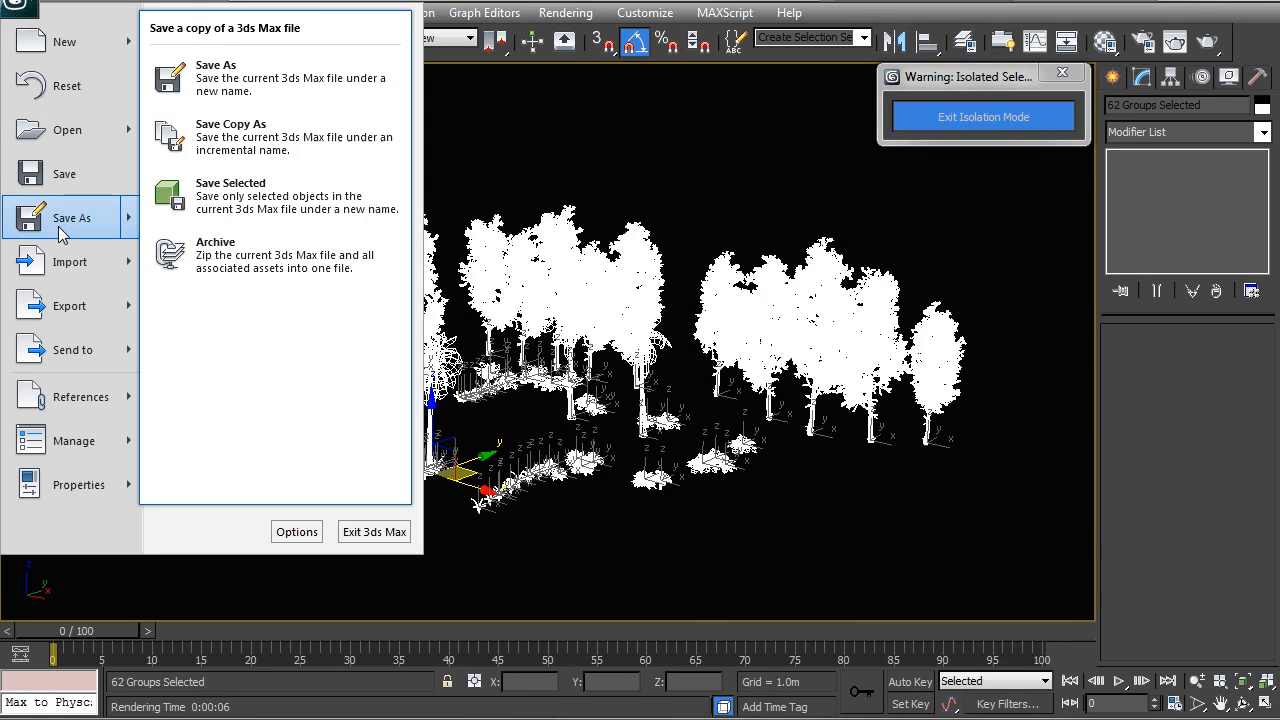
pyautogui.click(277, 208)
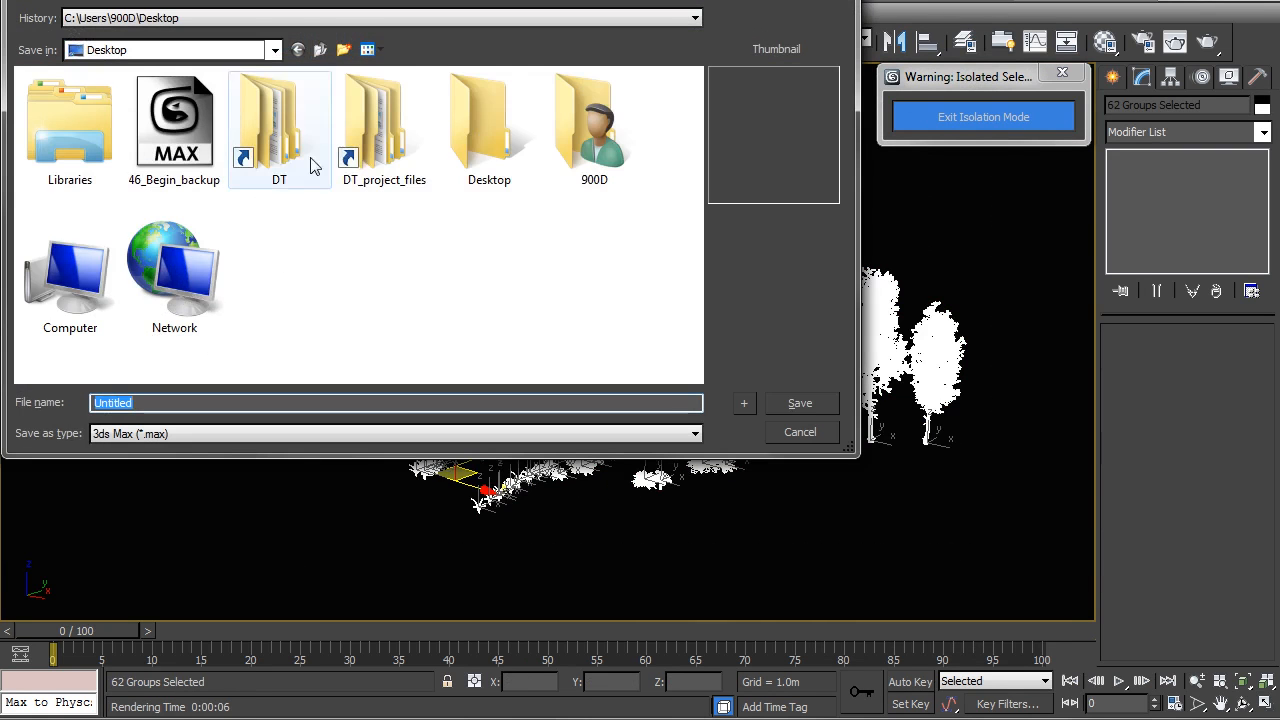
pyautogui.doubleClick(388, 163)
pyautogui.doubleClick(372, 148)
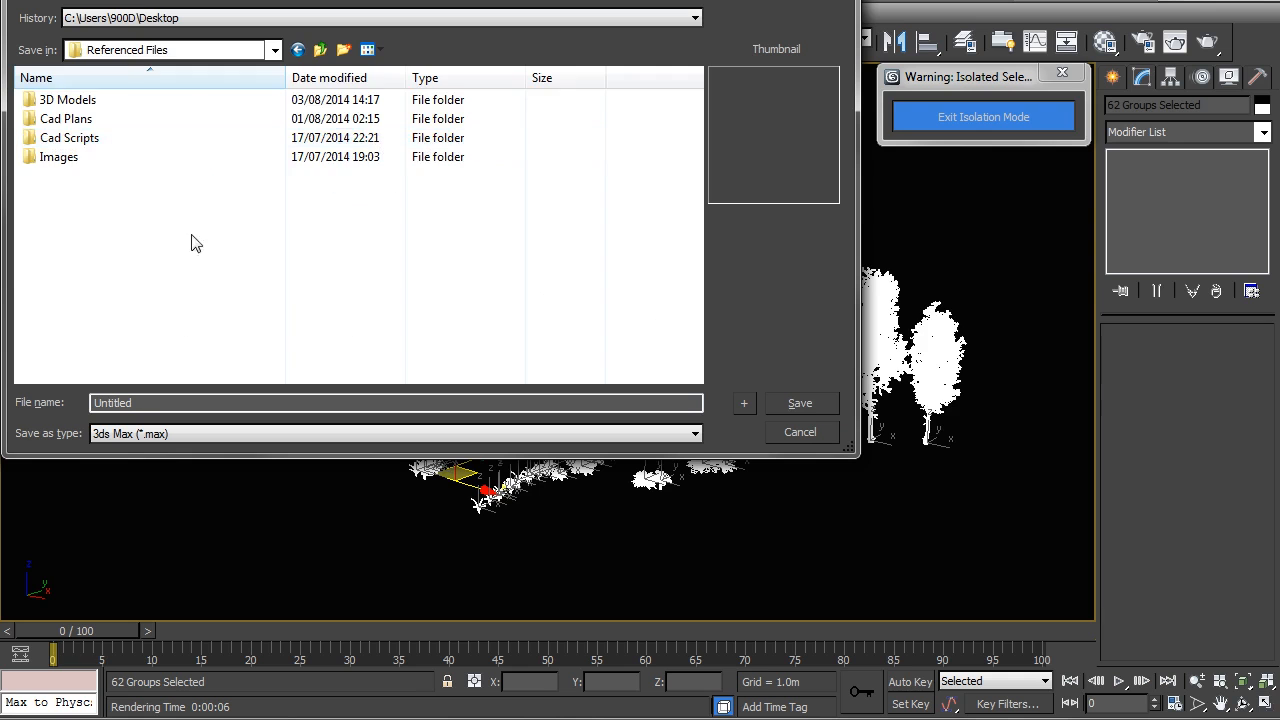
pyautogui.doubleClick(85, 100)
pyautogui.click(92, 100)
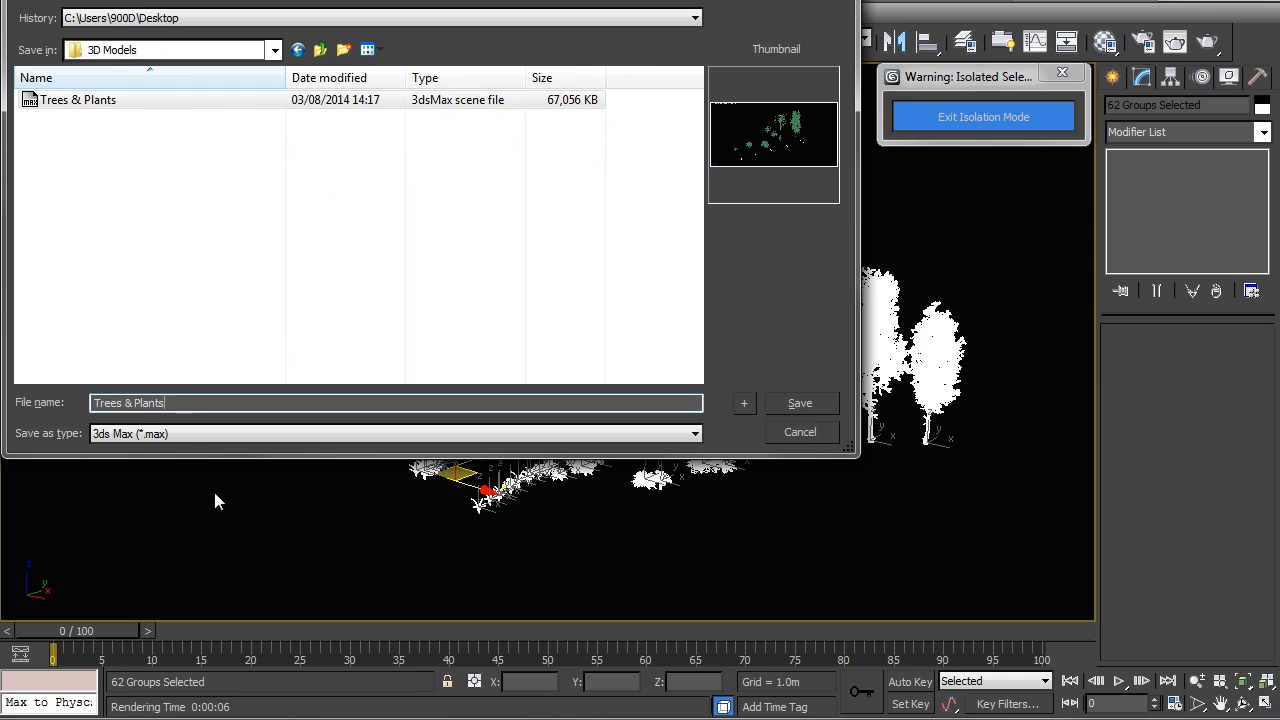
pyautogui.write('_xref')
pyautogui.click(805, 405)
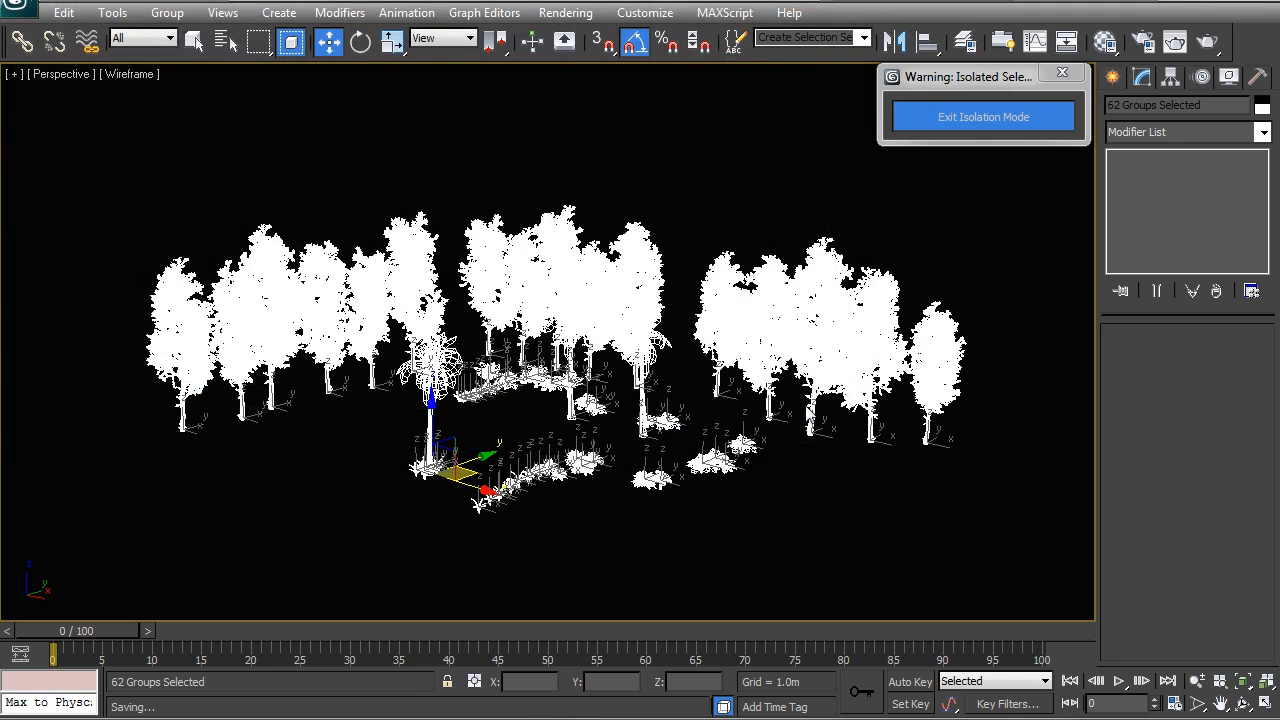
# Step: Delete the saved plants from the scene and exit isolation mode to bring back the whole house
pyautogui.moveTo(810, 458); pyautogui.dragTo(834, 466, button='middle')
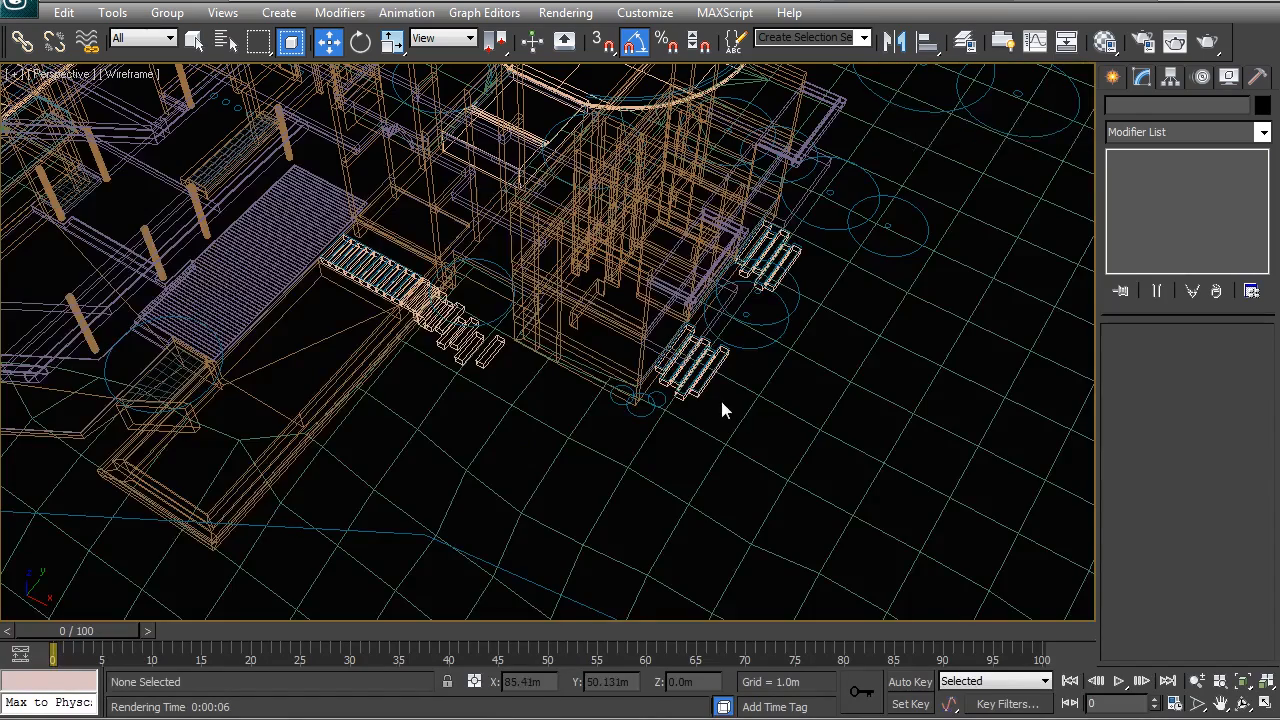
pyautogui.press('z')
pyautogui.keyDown('alt'); pyautogui.moveTo(605, 446); pyautogui.dragTo(554, 398, button='middle'); pyautogui.keyUp('alt')
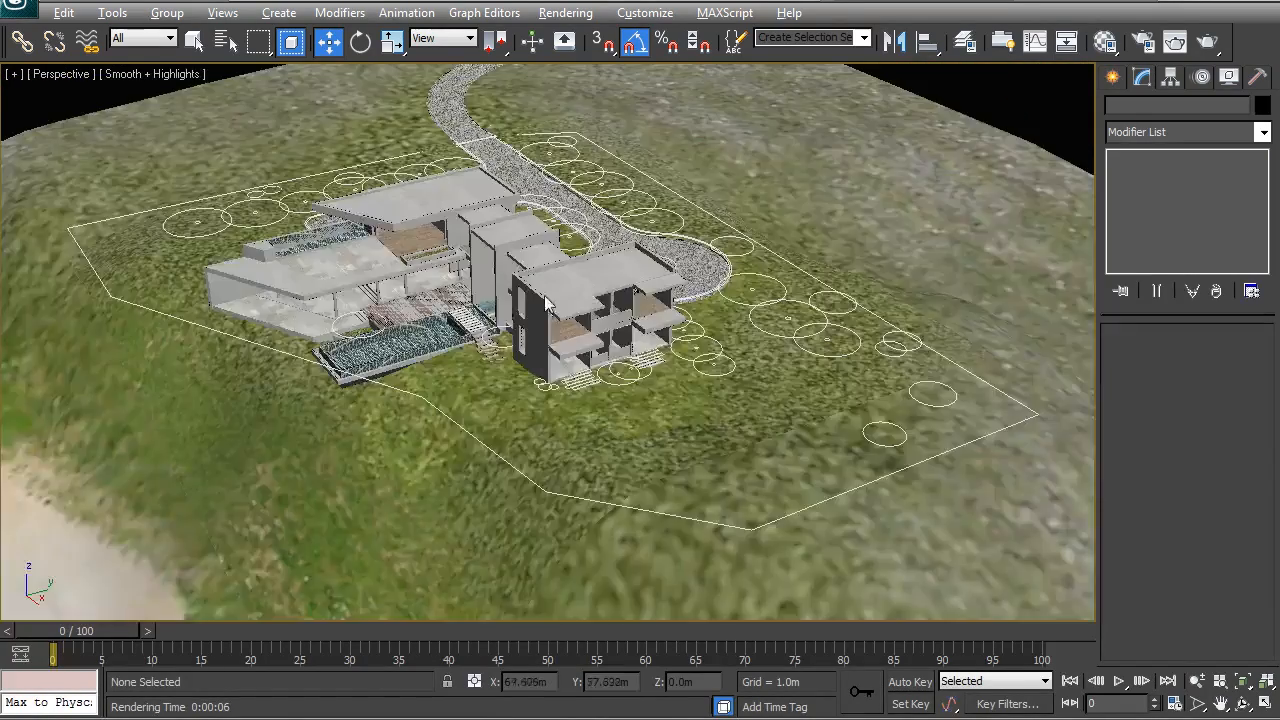
pyautogui.keyDown('alt'); pyautogui.moveTo(600, 300); pyautogui.dragTo(560, 297, button='middle'); pyautogui.keyUp('alt')
pyautogui.press('F3')
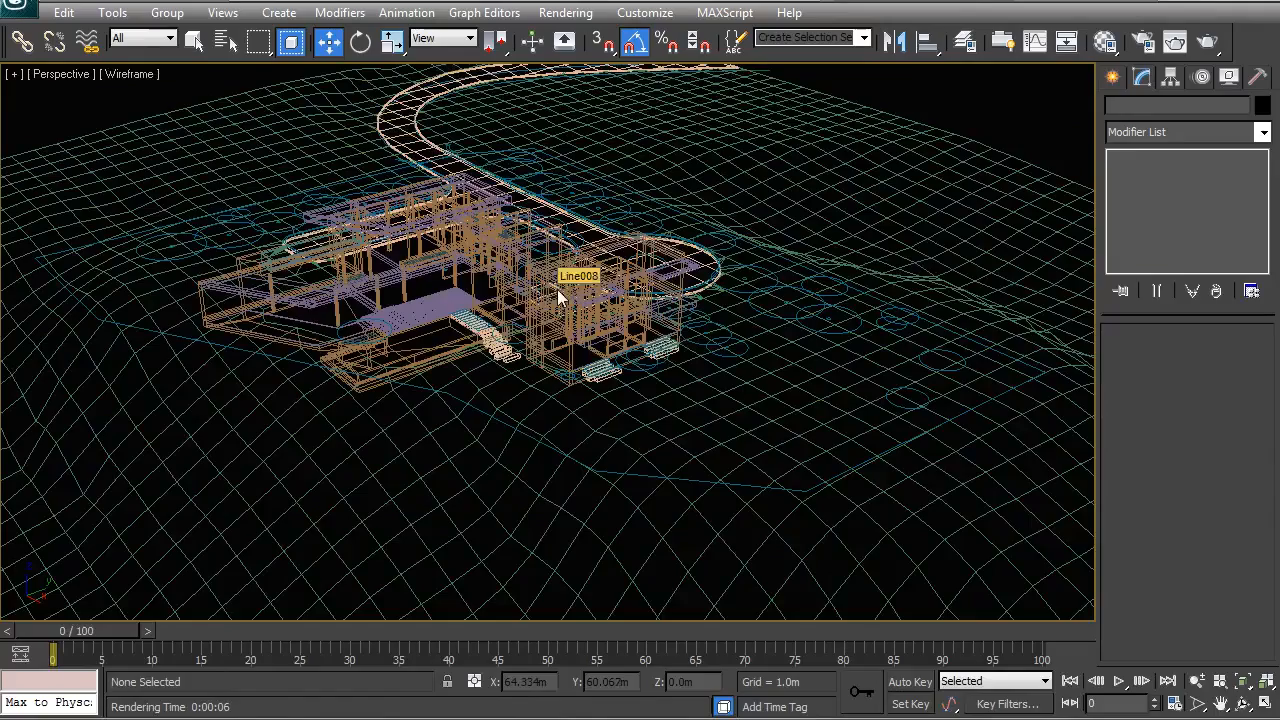
# Step: Hide the 00_Ground_Lands layer with the landscape plan lines
pyautogui.click(965, 40)
pyautogui.click(1013, 332)
pyautogui.click(1025, 80)
pyautogui.moveTo(528, 336); pyautogui.dragTo(588, 332, button='middle')
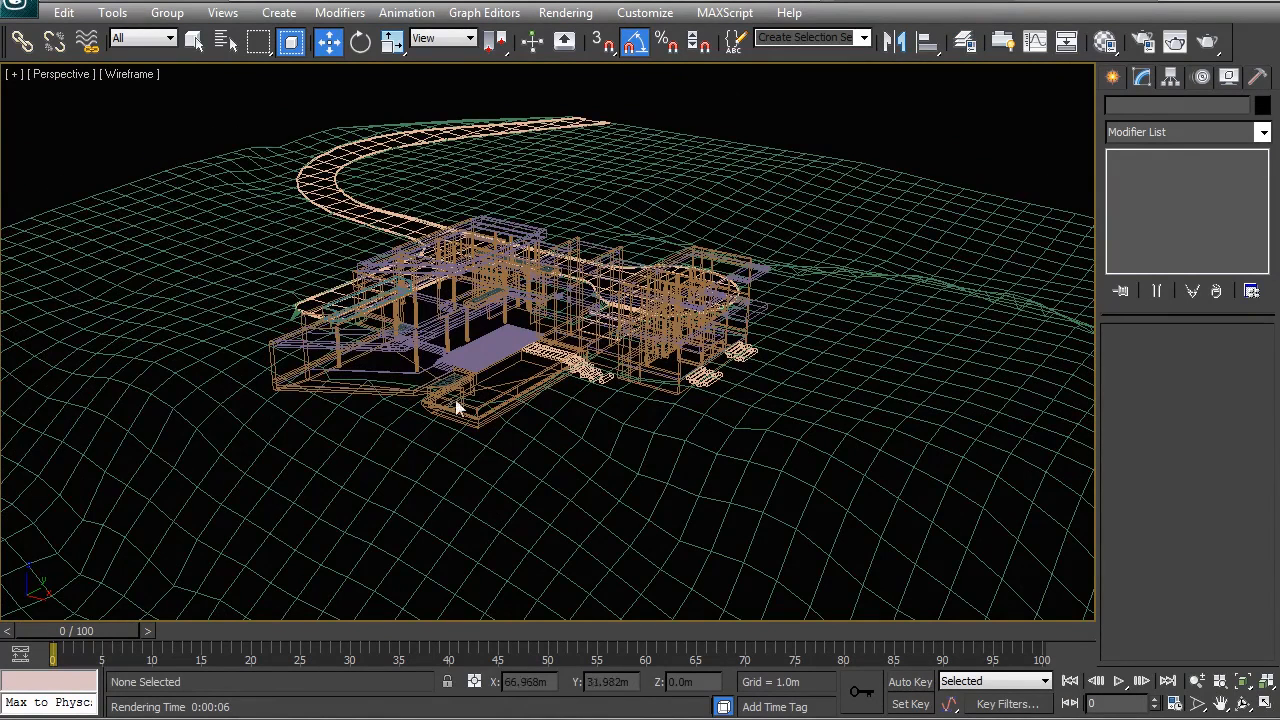
# Step: Open the XRef Scenes manager and move its window fully into view
pyautogui.click(20, 12)
pyautogui.moveTo(53, 280)
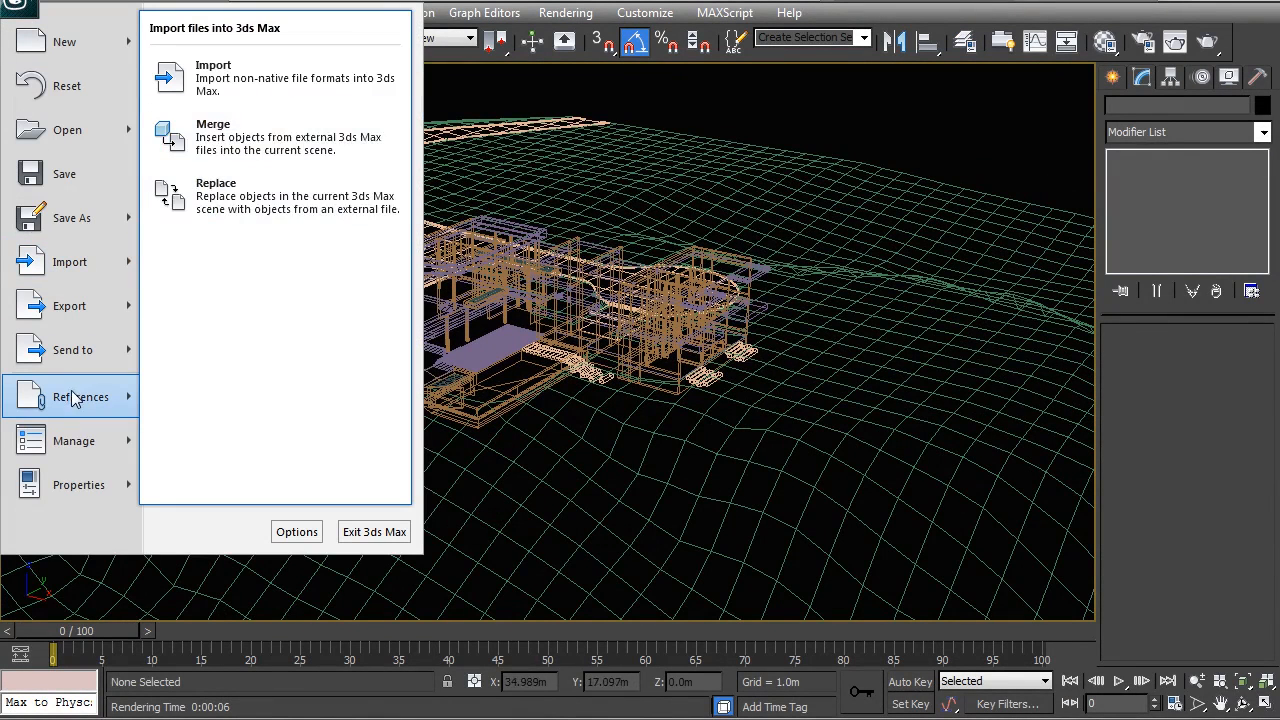
pyautogui.moveTo(78, 405)
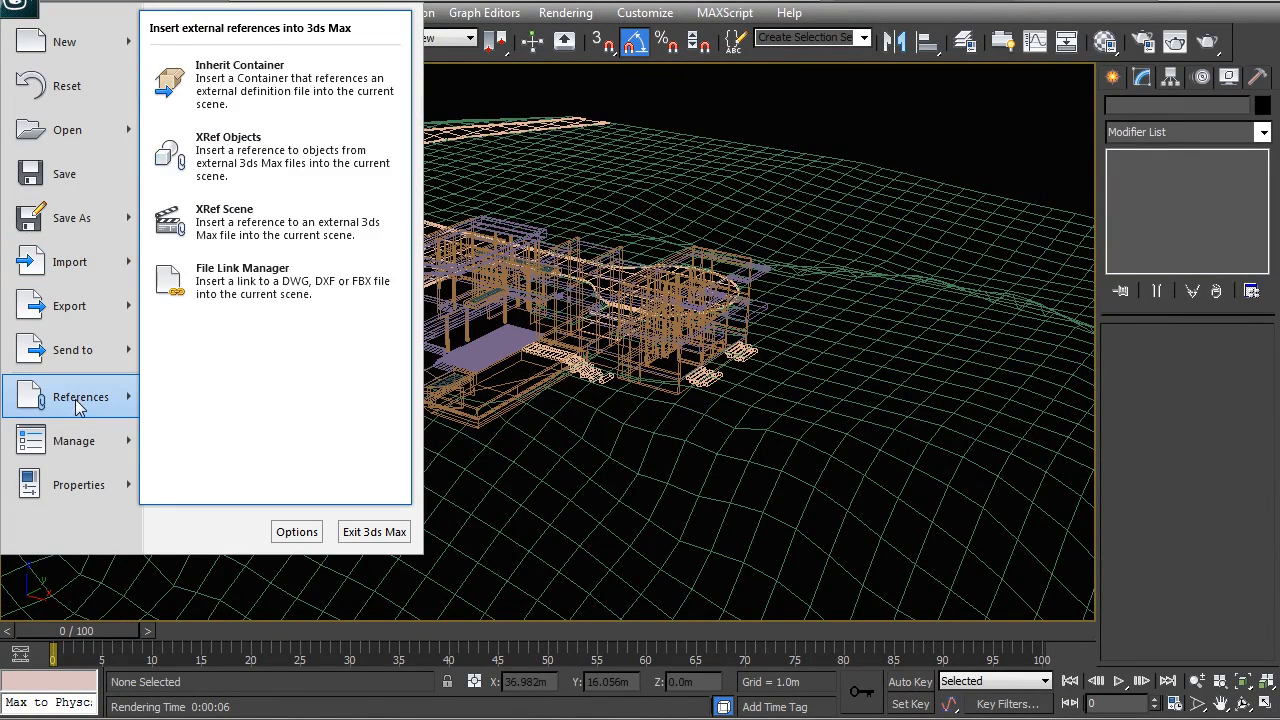
pyautogui.click(208, 226)
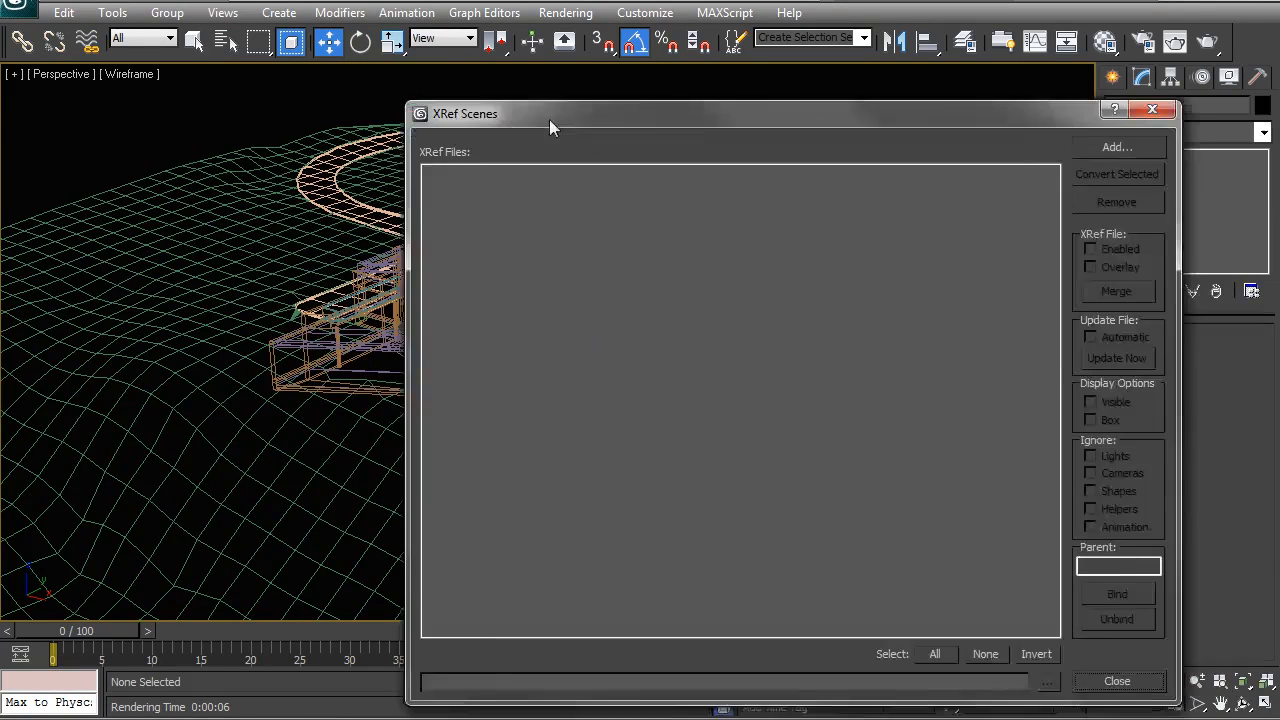
pyautogui.moveTo(549, 119); pyautogui.dragTo(371, 63)
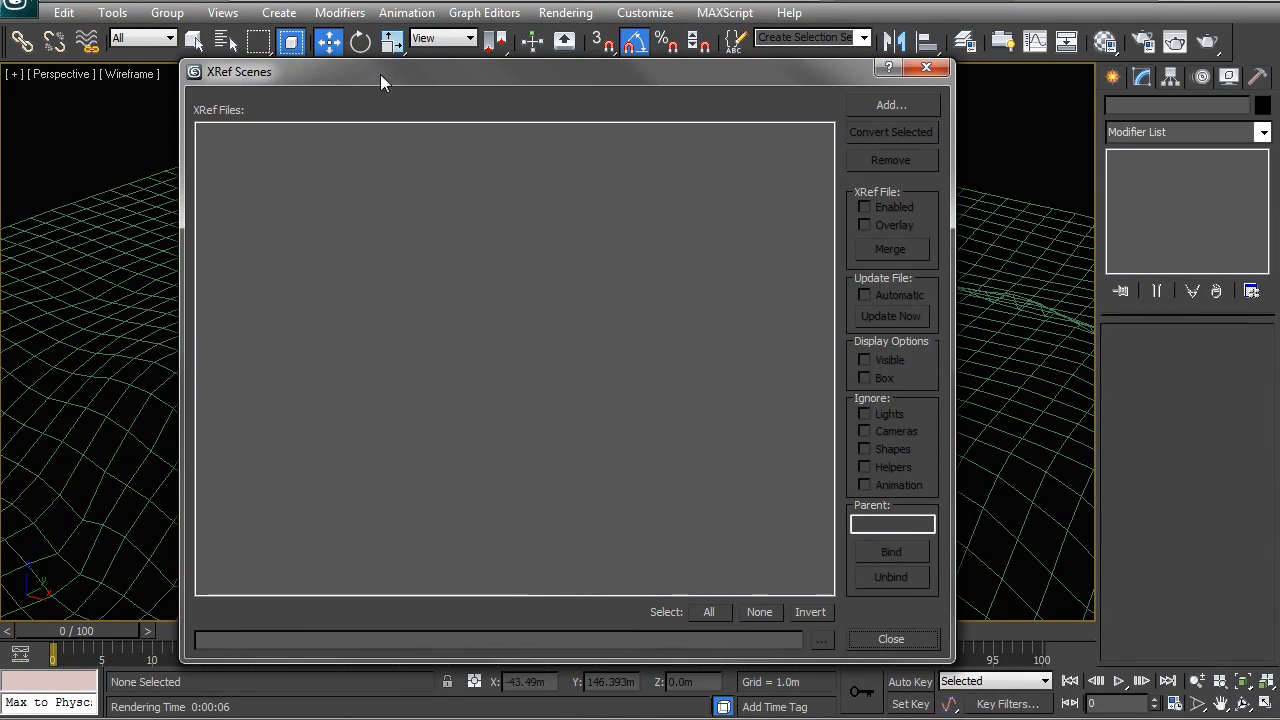
# Step: Add Trees & Plants_xref from the 3D Models folder under Referenced Files as an XRef scene
pyautogui.click(872, 107)
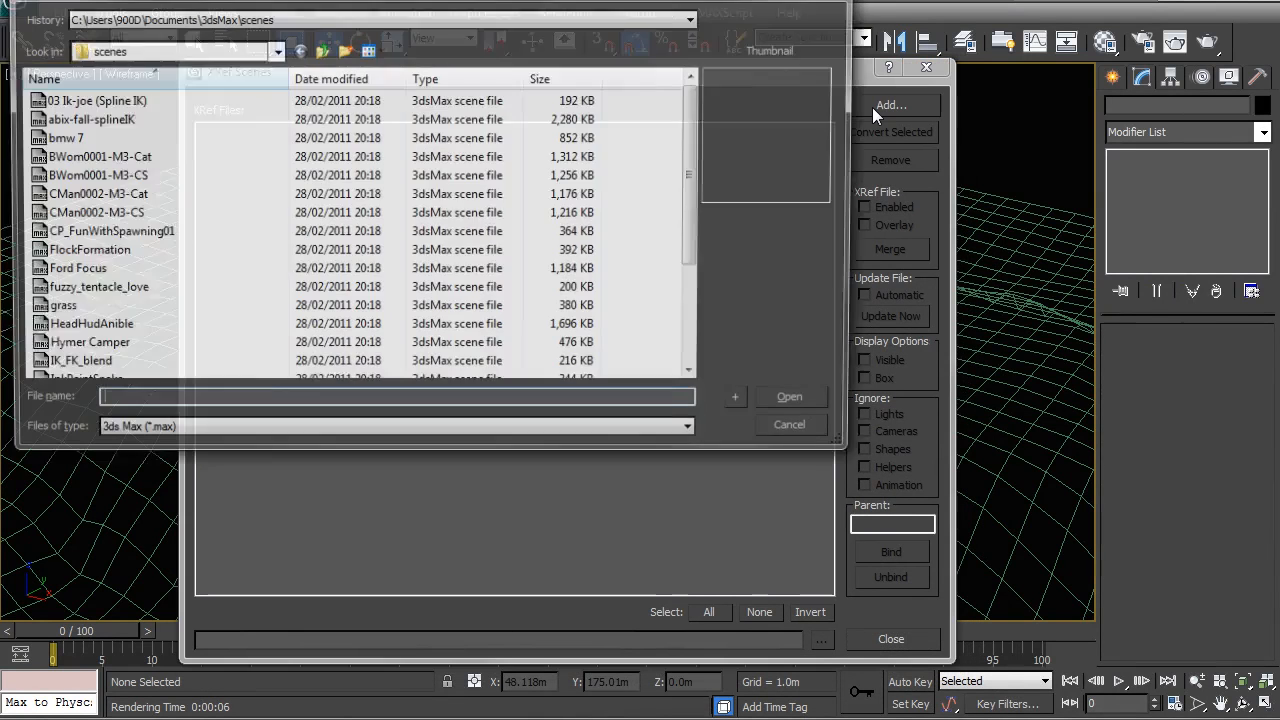
pyautogui.click(120, 50)
pyautogui.click(120, 50)
pyautogui.click(273, 50)
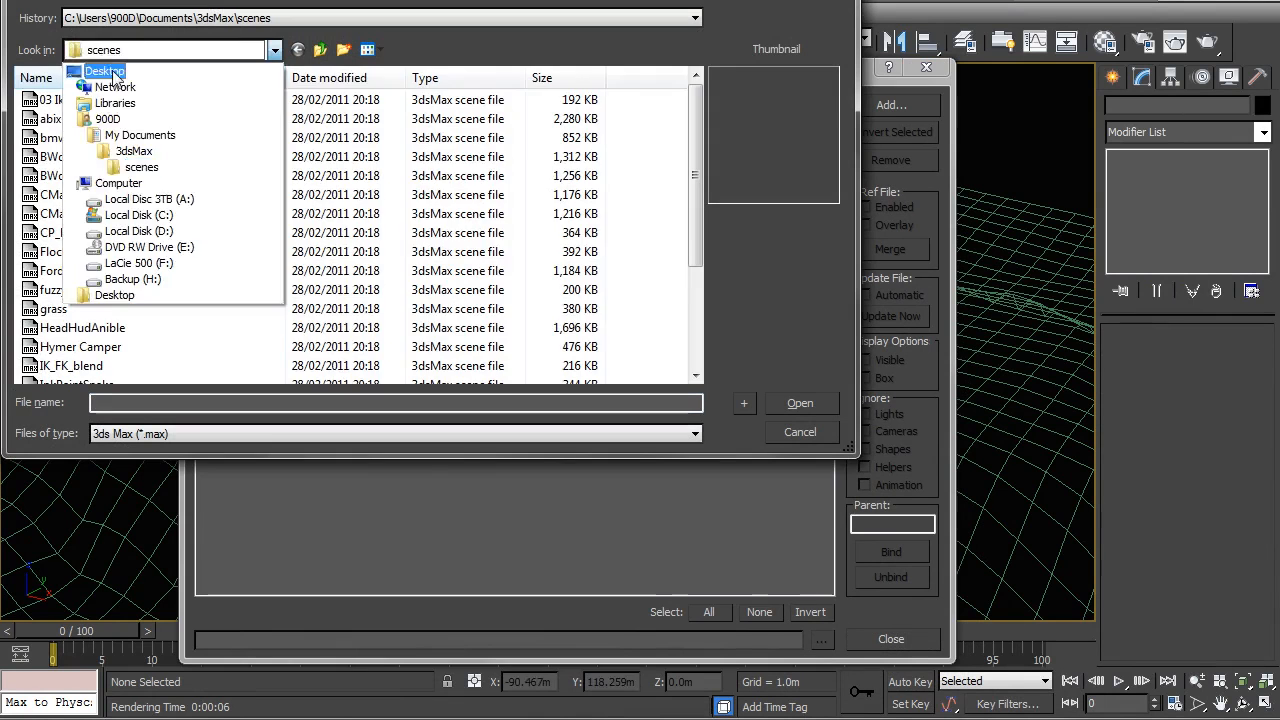
pyautogui.click(112, 70)
pyautogui.doubleClick(359, 117)
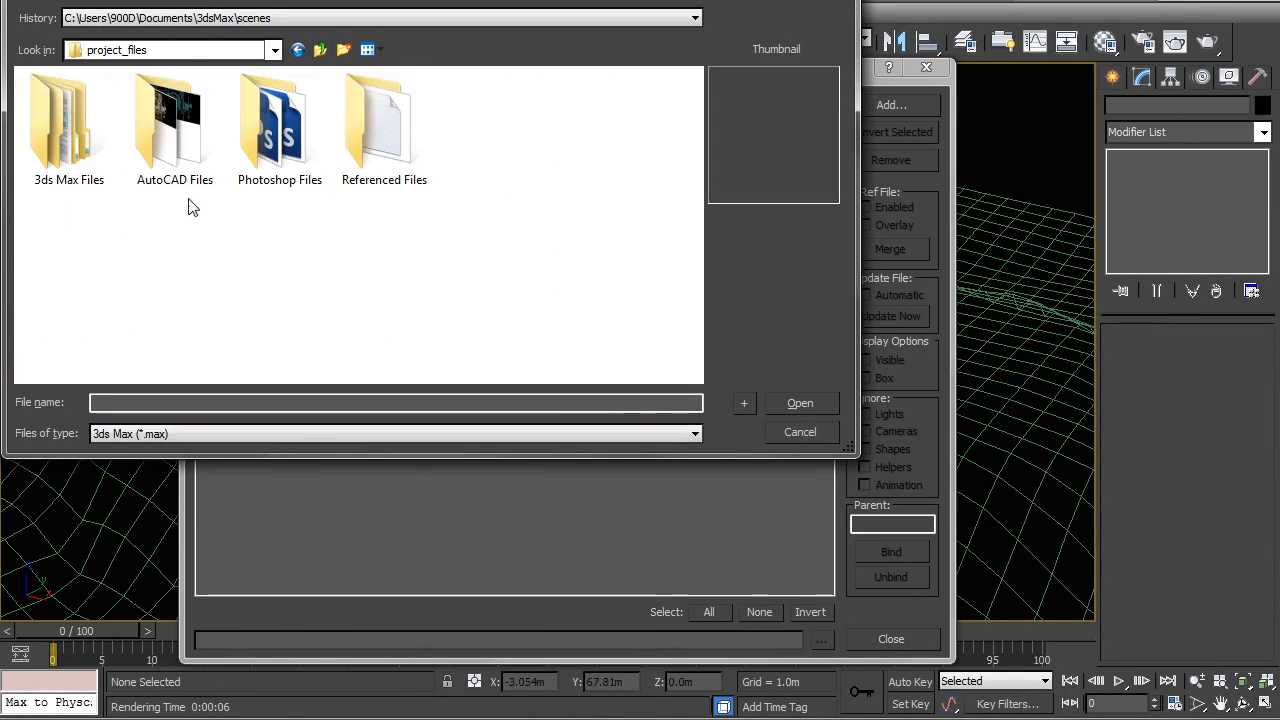
pyautogui.doubleClick(374, 140)
pyautogui.click(68, 102)
pyautogui.doubleClick(69, 102)
pyautogui.click(90, 119)
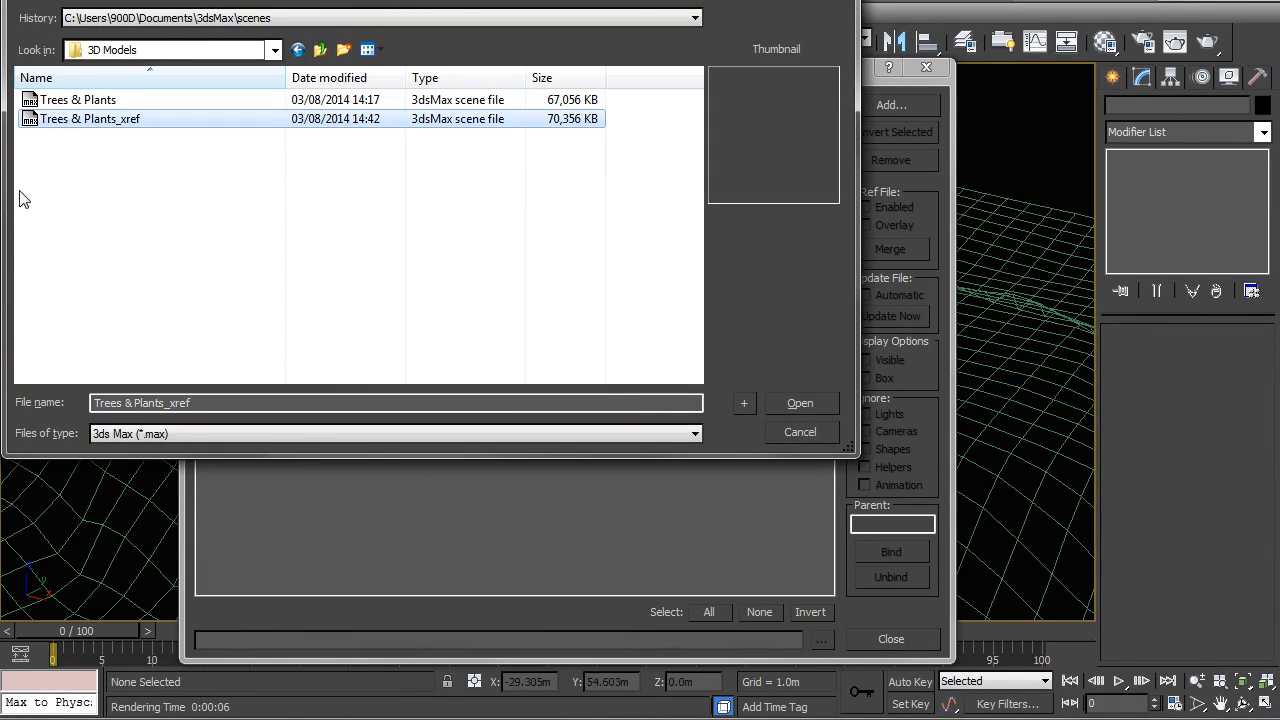
pyautogui.moveTo(732, 0); pyautogui.dragTo(785, 72)
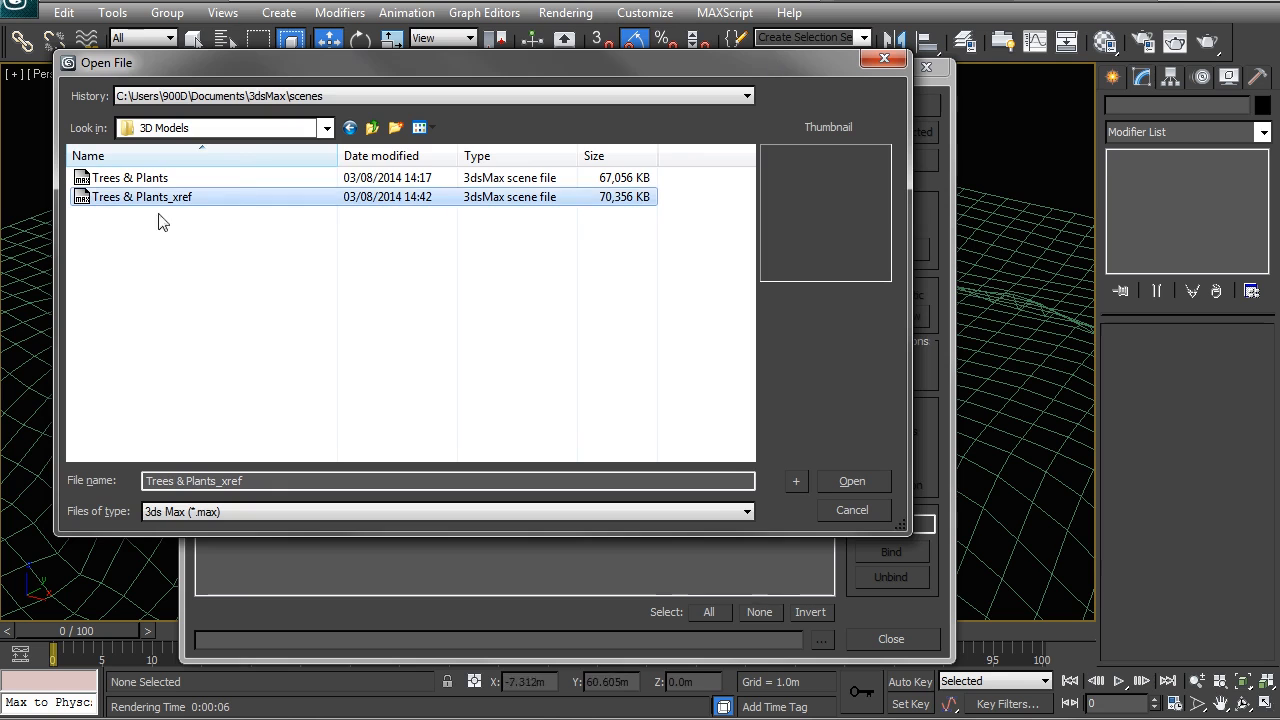
pyautogui.click(836, 480)
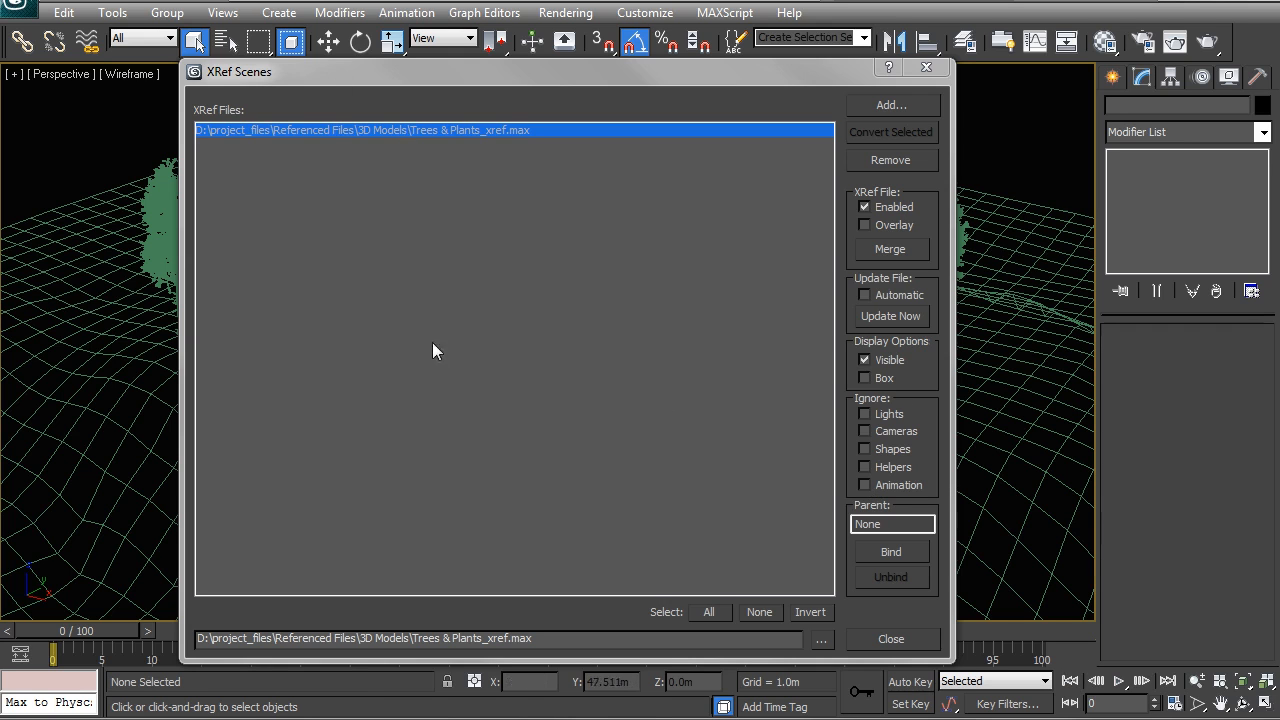
# Step: Set the Trees & Plants_xref scene to display as boxes and close the XRef Scenes manager
pyautogui.click(876, 376)
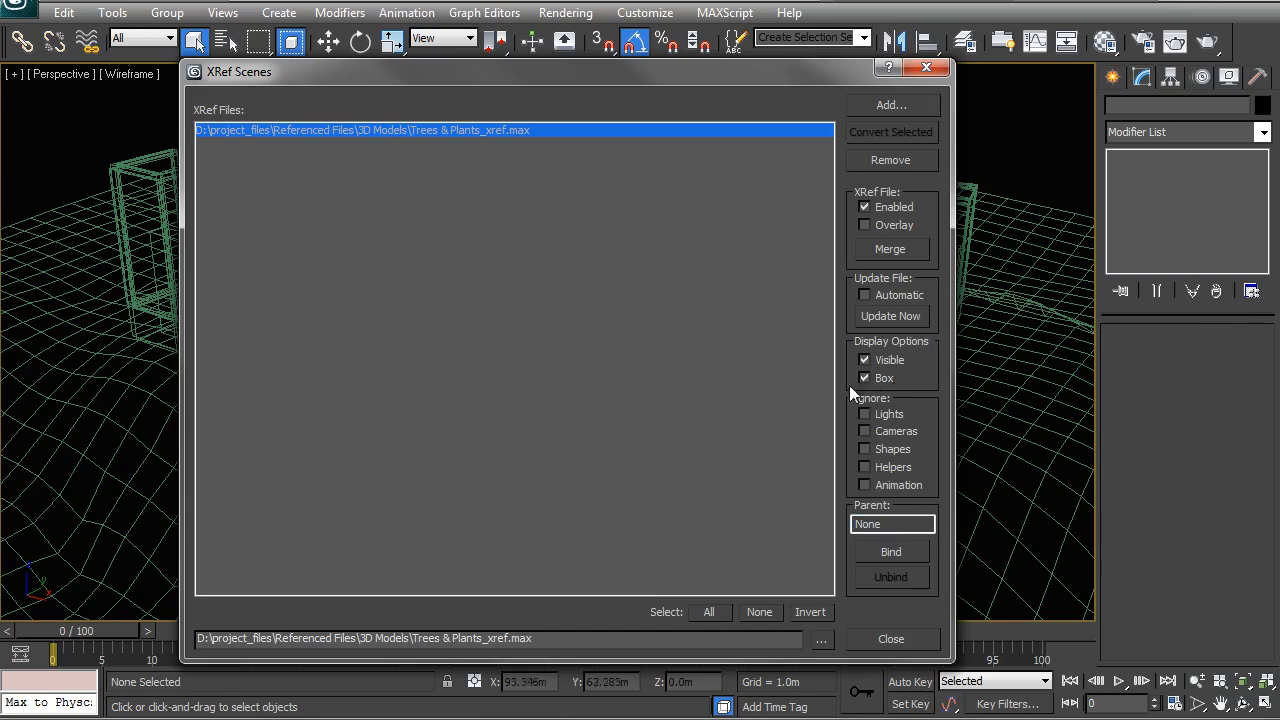
pyautogui.click(895, 642)
pyautogui.keyDown('alt'); pyautogui.moveTo(718, 330); pyautogui.dragTo(545, 296, button='middle'); pyautogui.keyUp('alt')
# Step: Switch the viewport to Cam 002 and display it shaded with Smooth + Highlights
pyautogui.press('c')
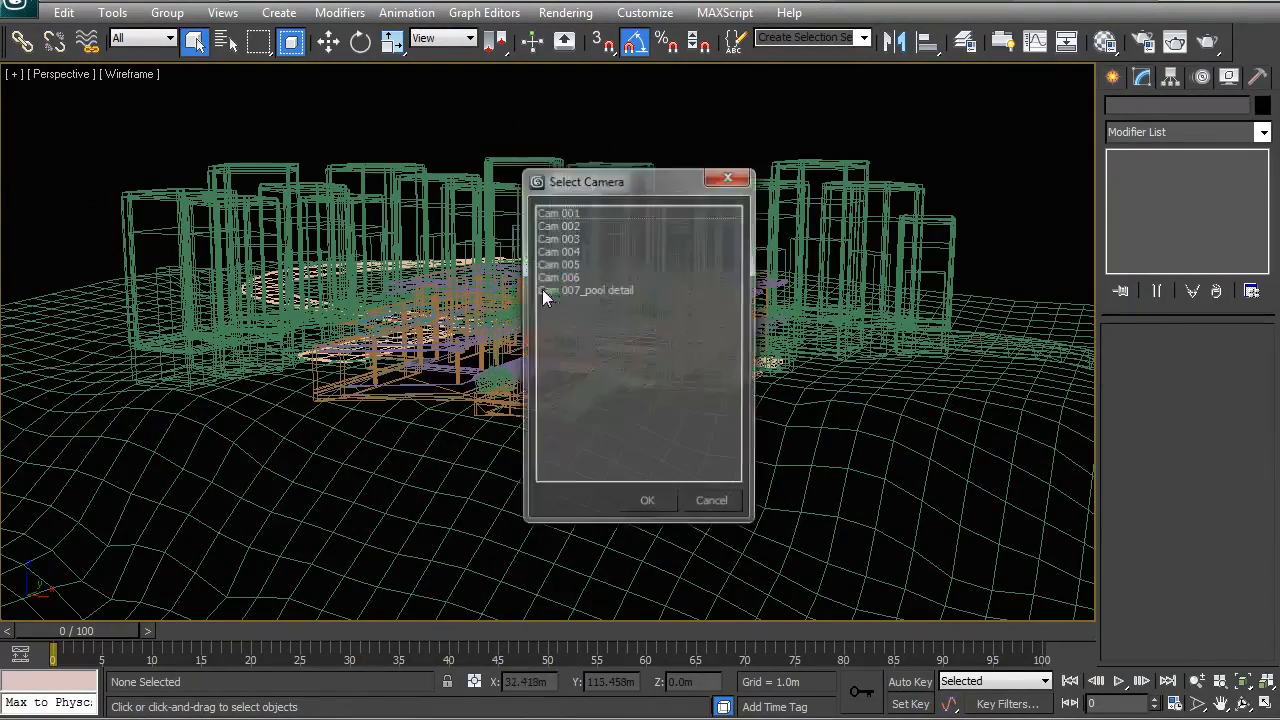
pyautogui.click(571, 227)
pyautogui.doubleClick(571, 228)
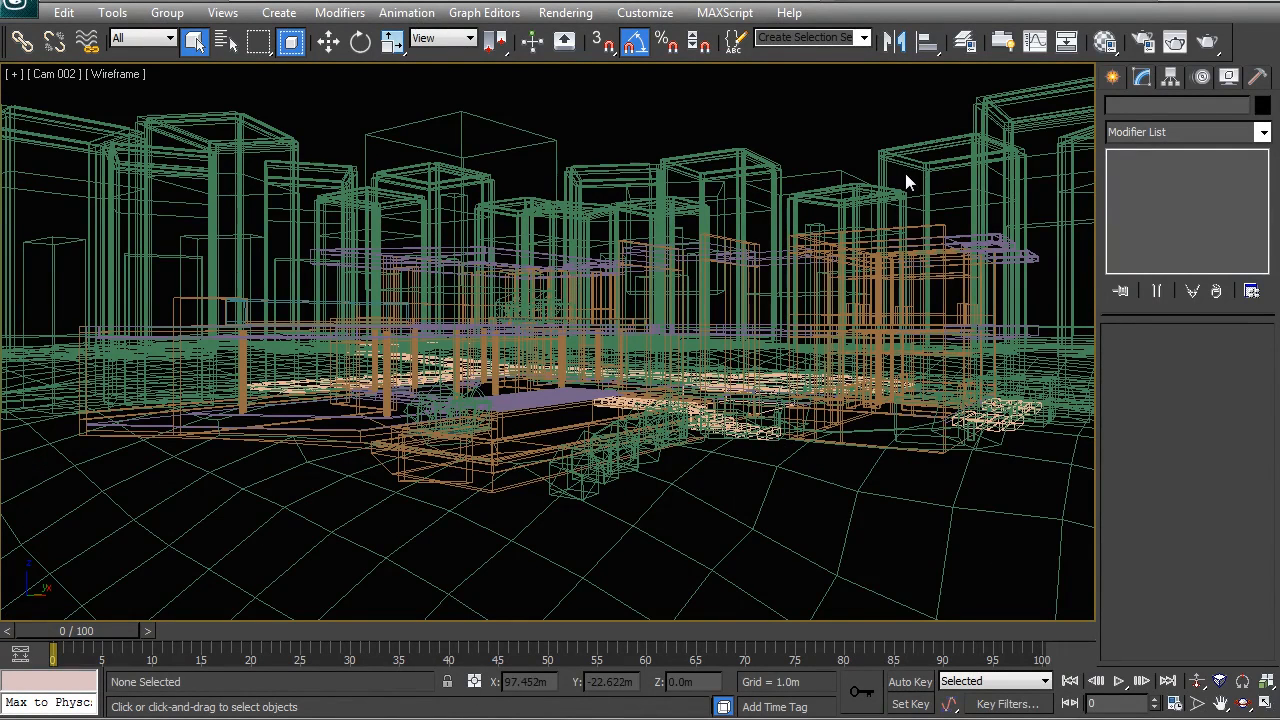
pyautogui.press('F3')
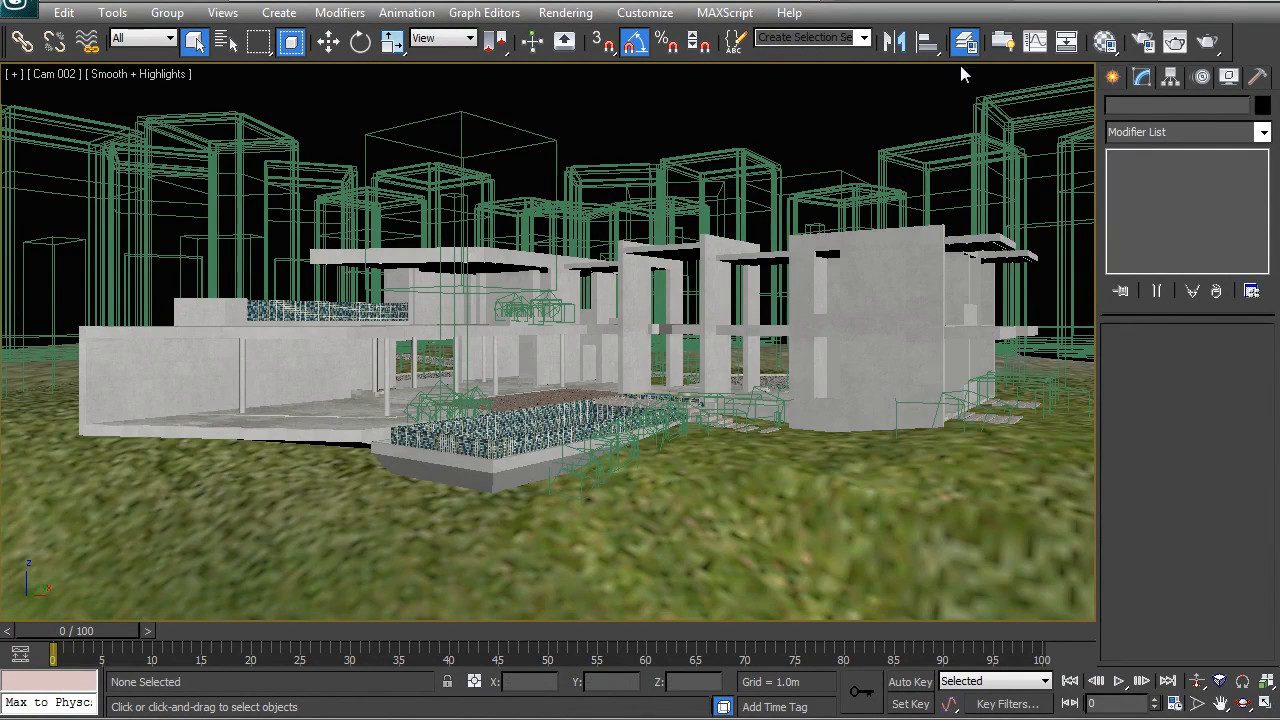
# Step: Unhide the layers 03_Doors, 03_Frames, 03_Glass, 03_Screens, 03_Stairs, 04_Water and 05_Backgrund Arc
pyautogui.click(965, 42)
pyautogui.click(922, 464)
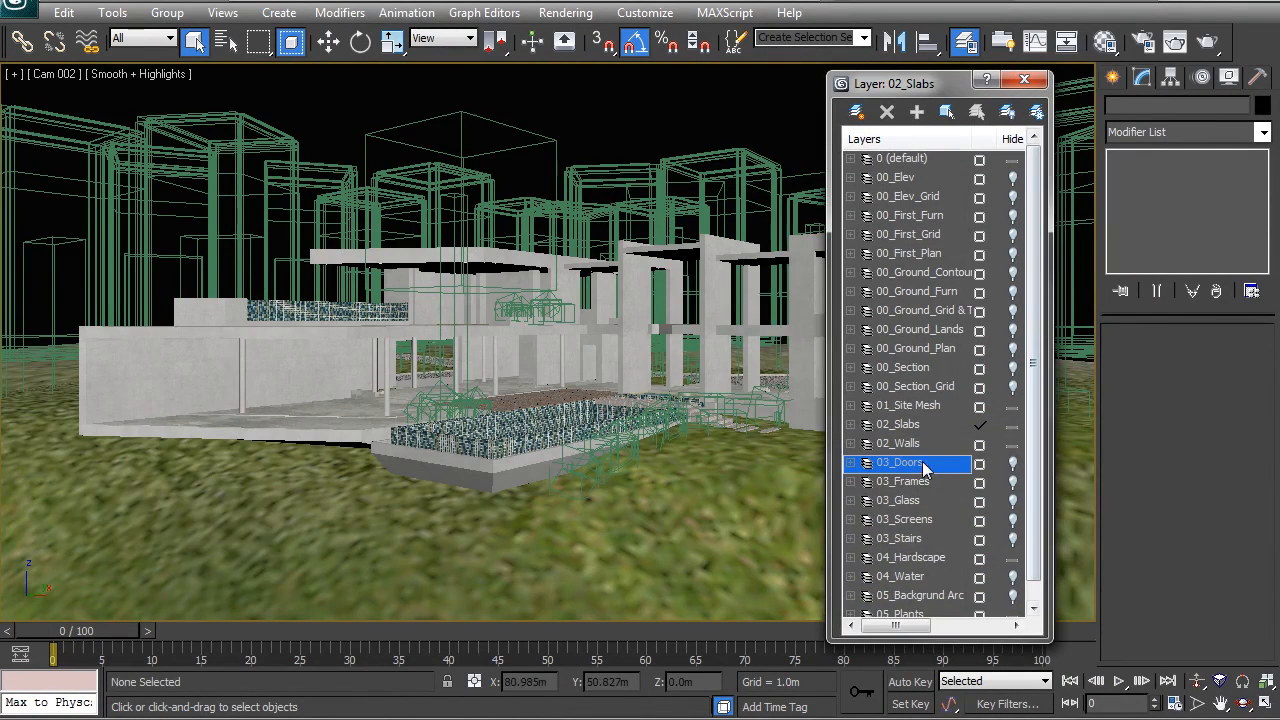
pyautogui.keyDown('shift'); pyautogui.click(912, 612); pyautogui.keyUp('shift')
pyautogui.click(1011, 596)
pyautogui.click(910, 538)
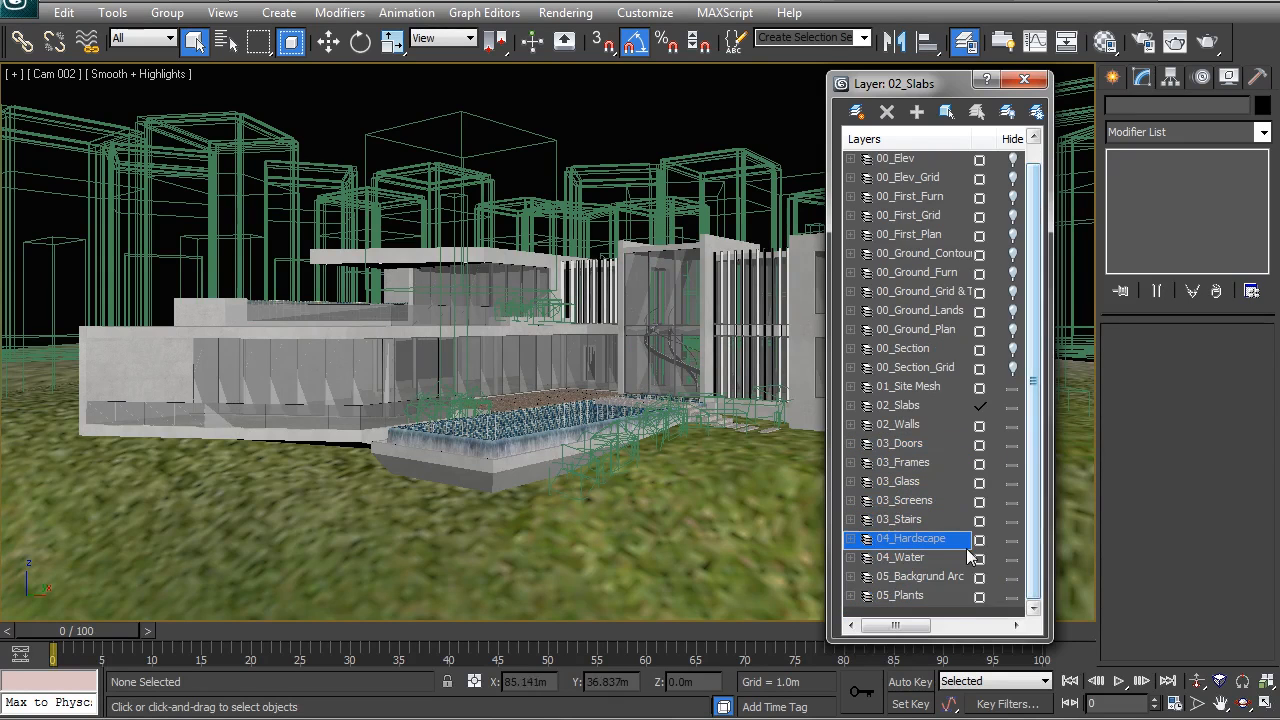
pyautogui.click(1024, 80)
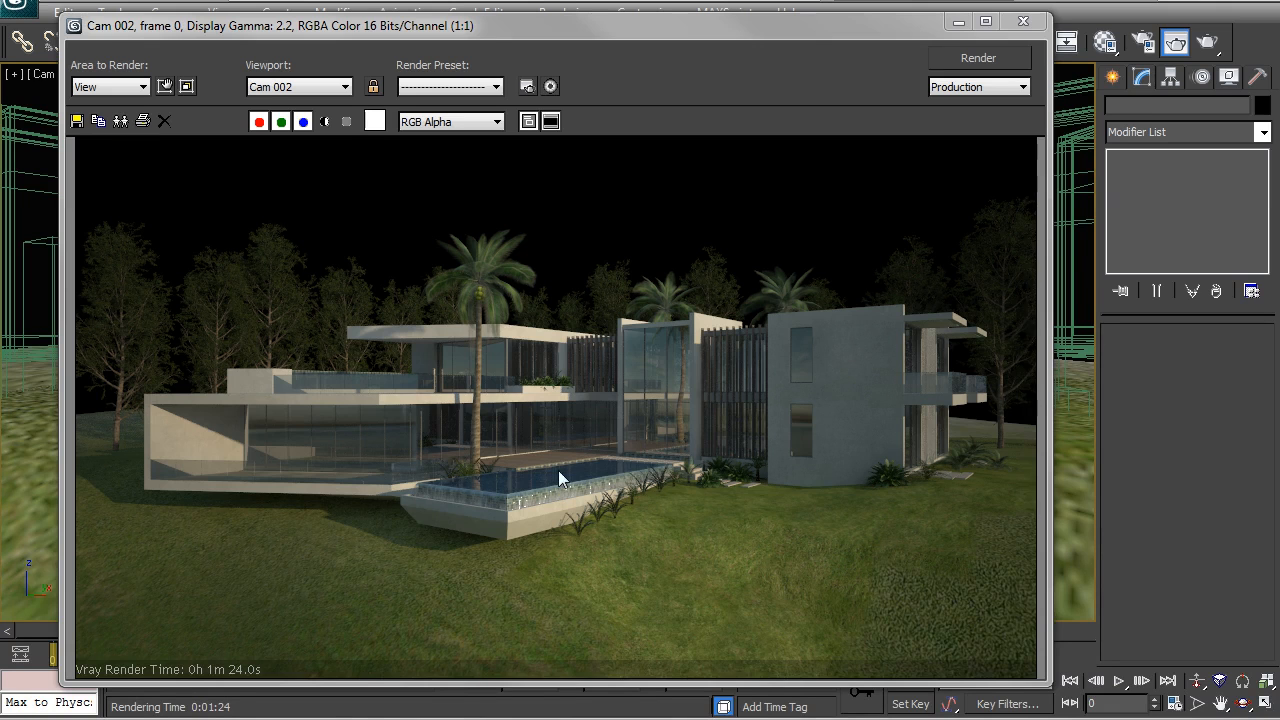
# Step: Close the Cam 002 render, select the grass site mesh and return the viewport to wireframe
pyautogui.click(1023, 21)
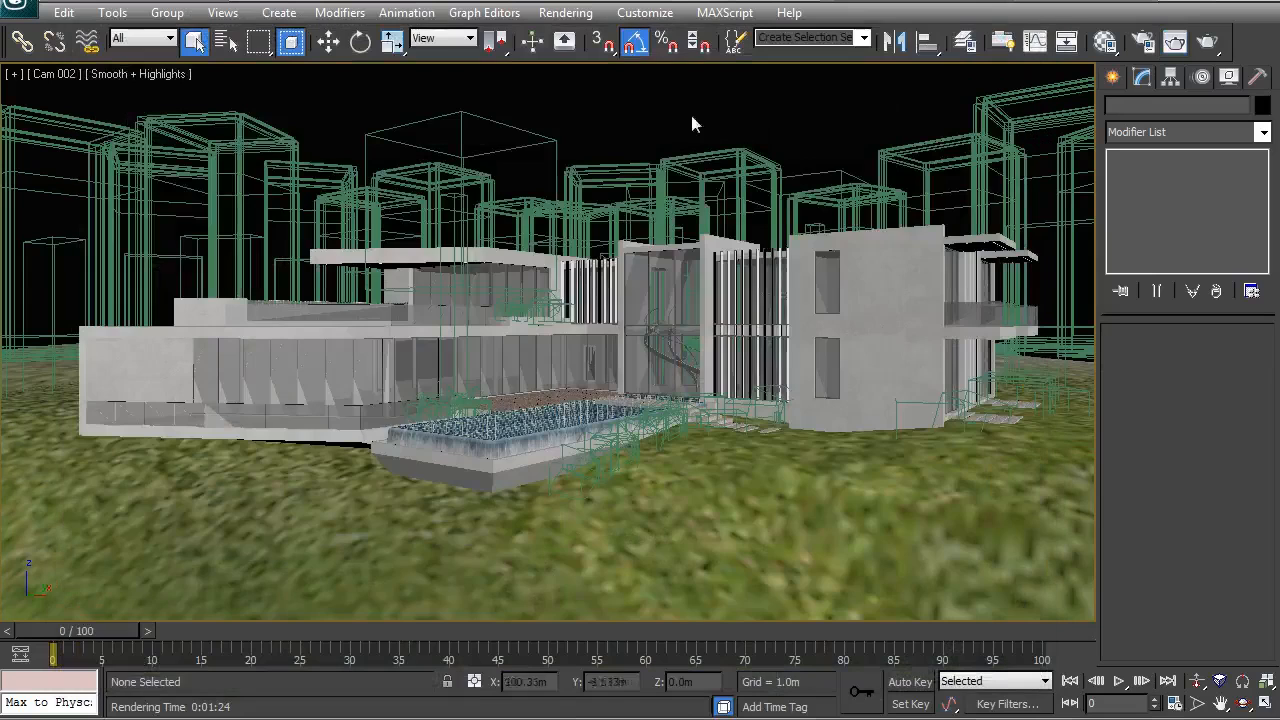
pyautogui.click(624, 496)
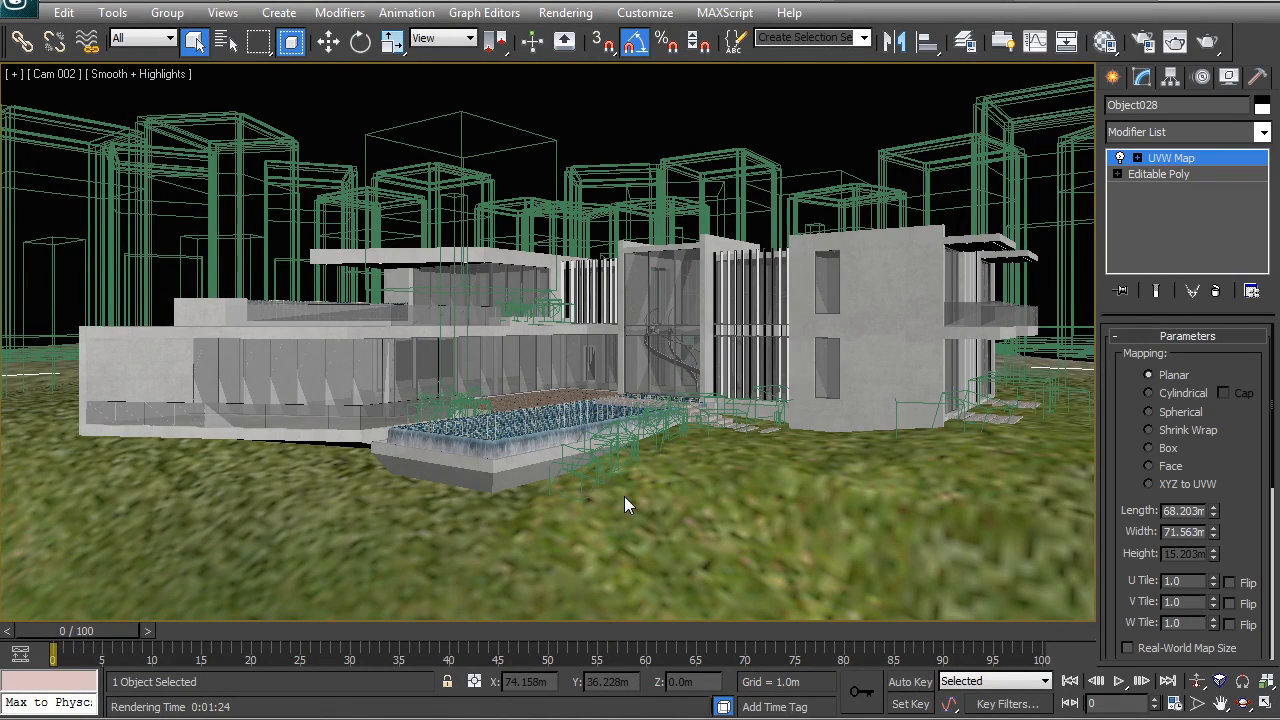
pyautogui.press('F3')
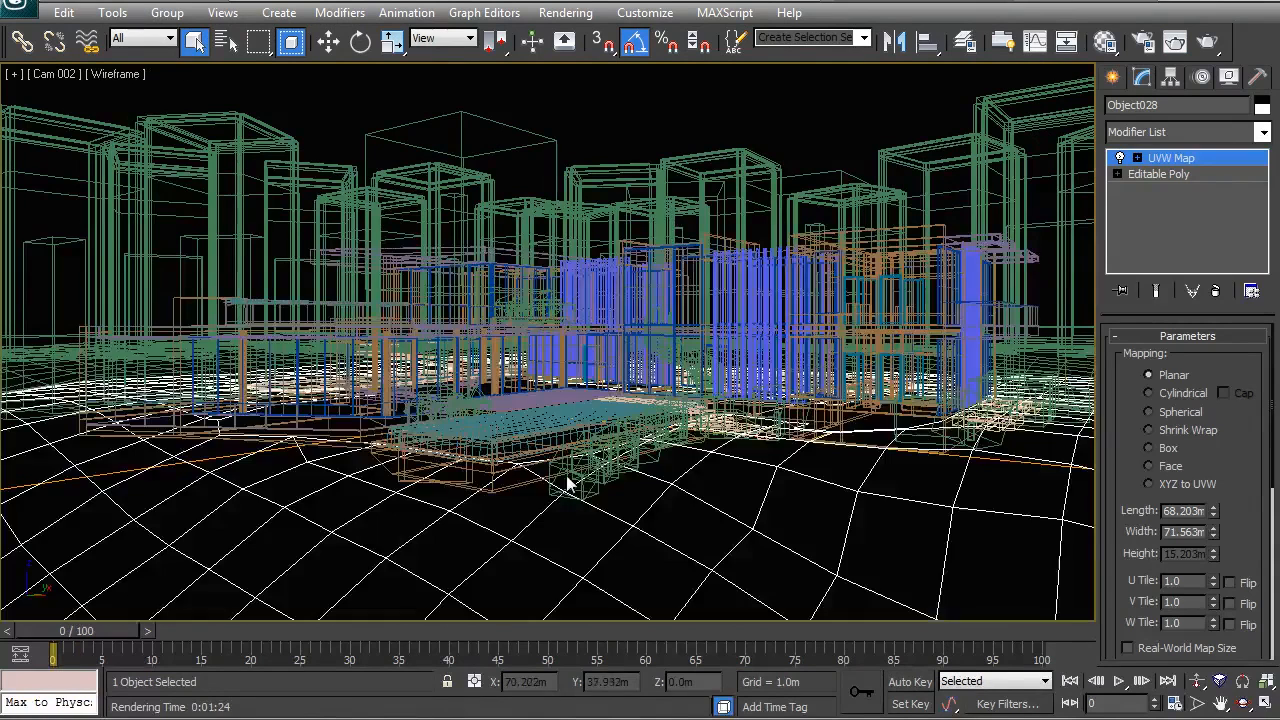
# Step: Select the pool shell, the grass site mesh and the base of the house together, and clear the selection in wireframe
pyautogui.click(499, 490)
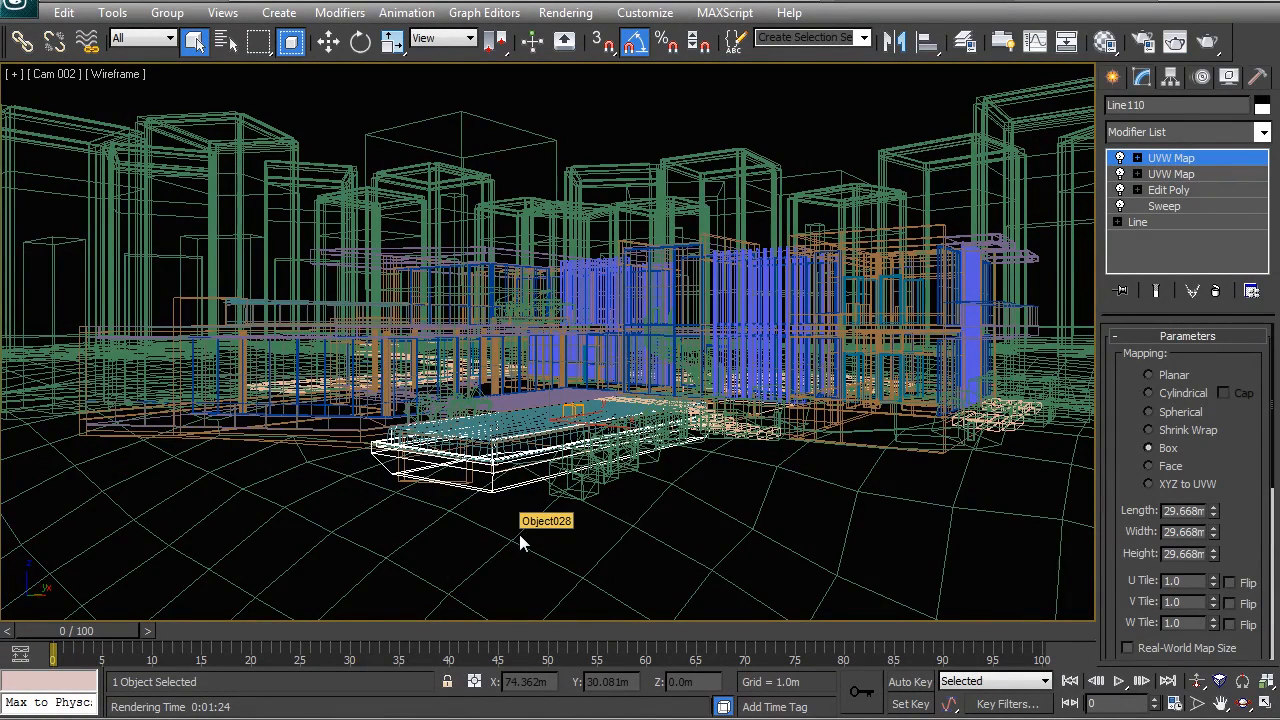
pyautogui.keyDown('ctrl'); pyautogui.click(519, 535); pyautogui.keyUp('ctrl')
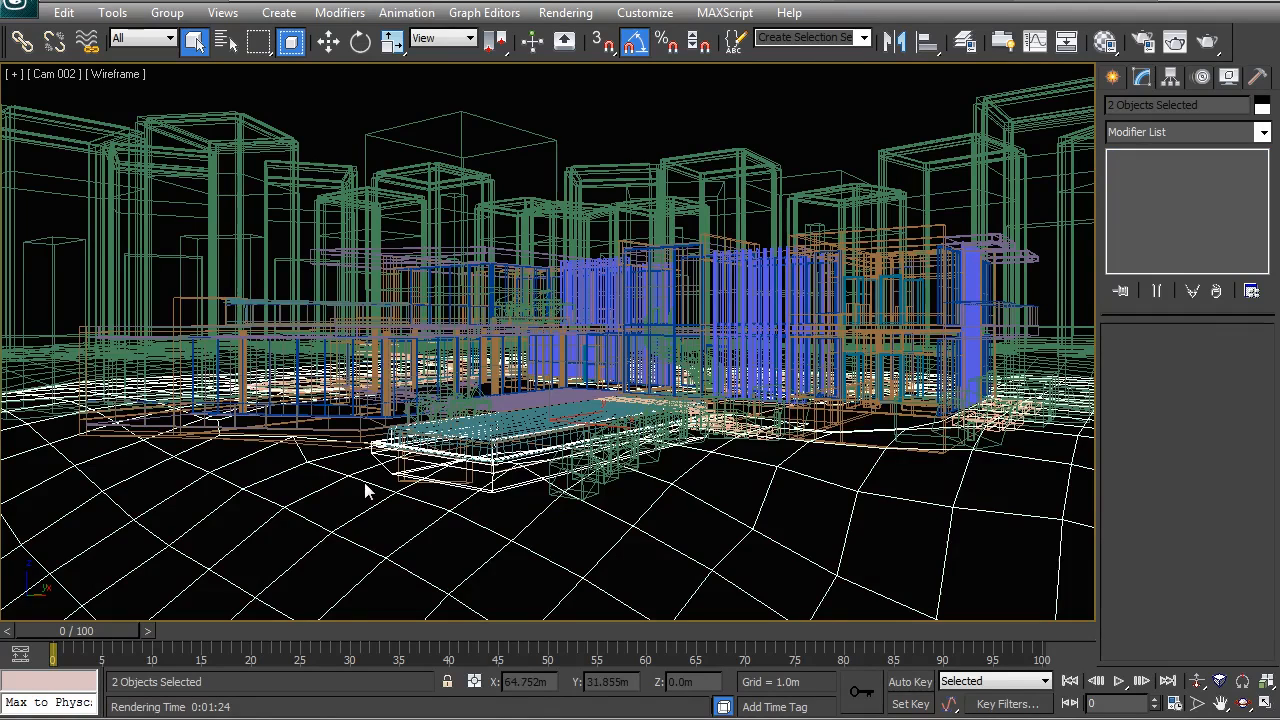
pyautogui.press('F3')
pyautogui.keyDown('ctrl'); pyautogui.click(272, 440); pyautogui.keyUp('ctrl')
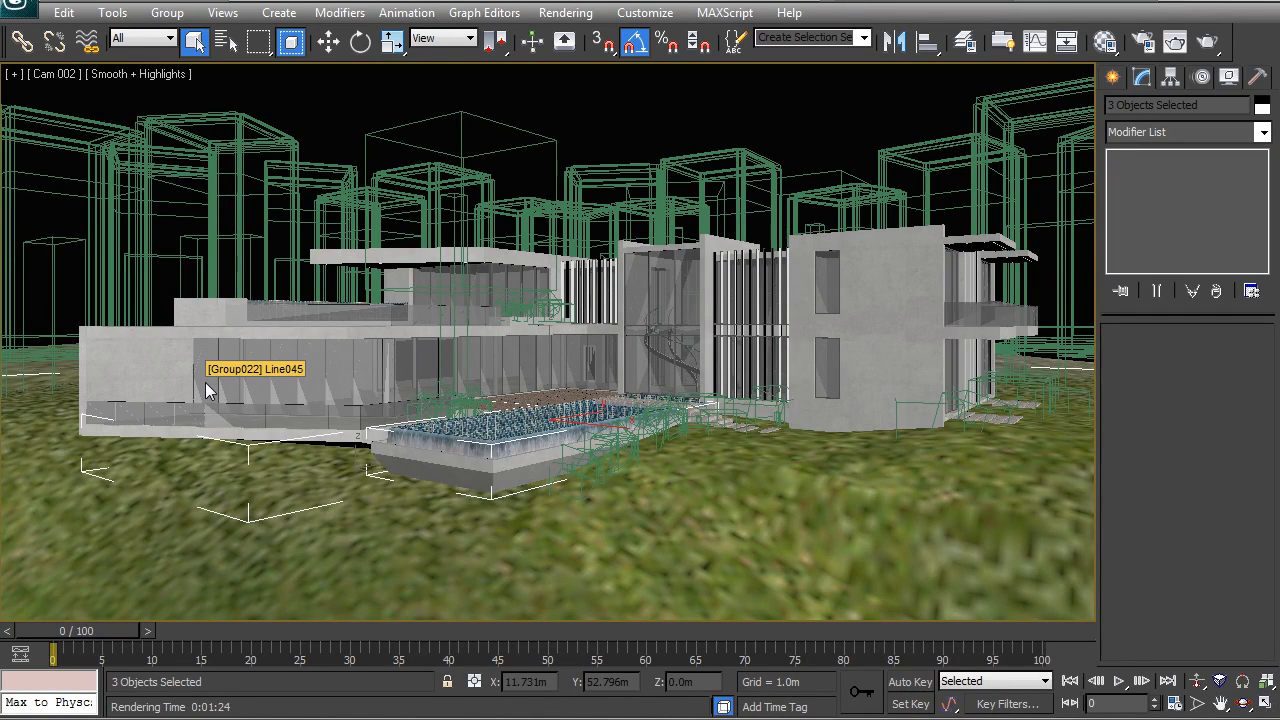
pyautogui.press('F3')
pyautogui.click(547, 582)
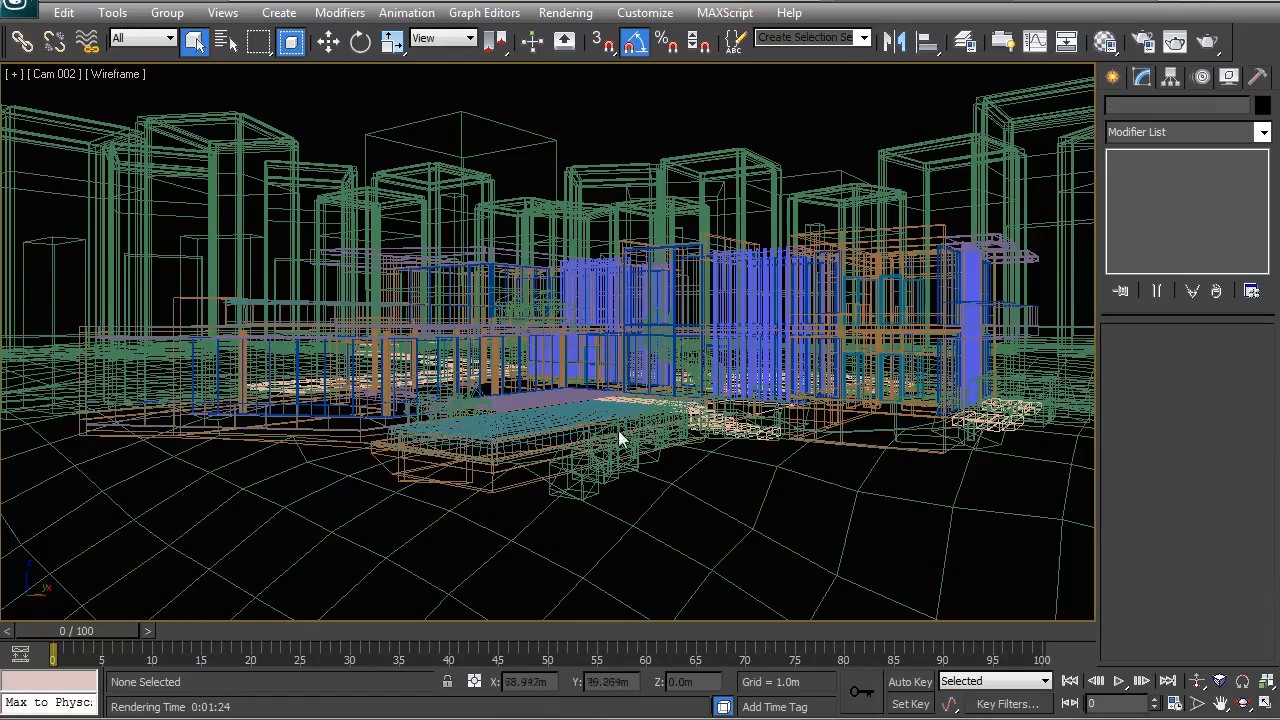
# Step: Display the Cam 002 viewport shaded with Smooth + Highlights and Edged Faces
pyautogui.press('F3')
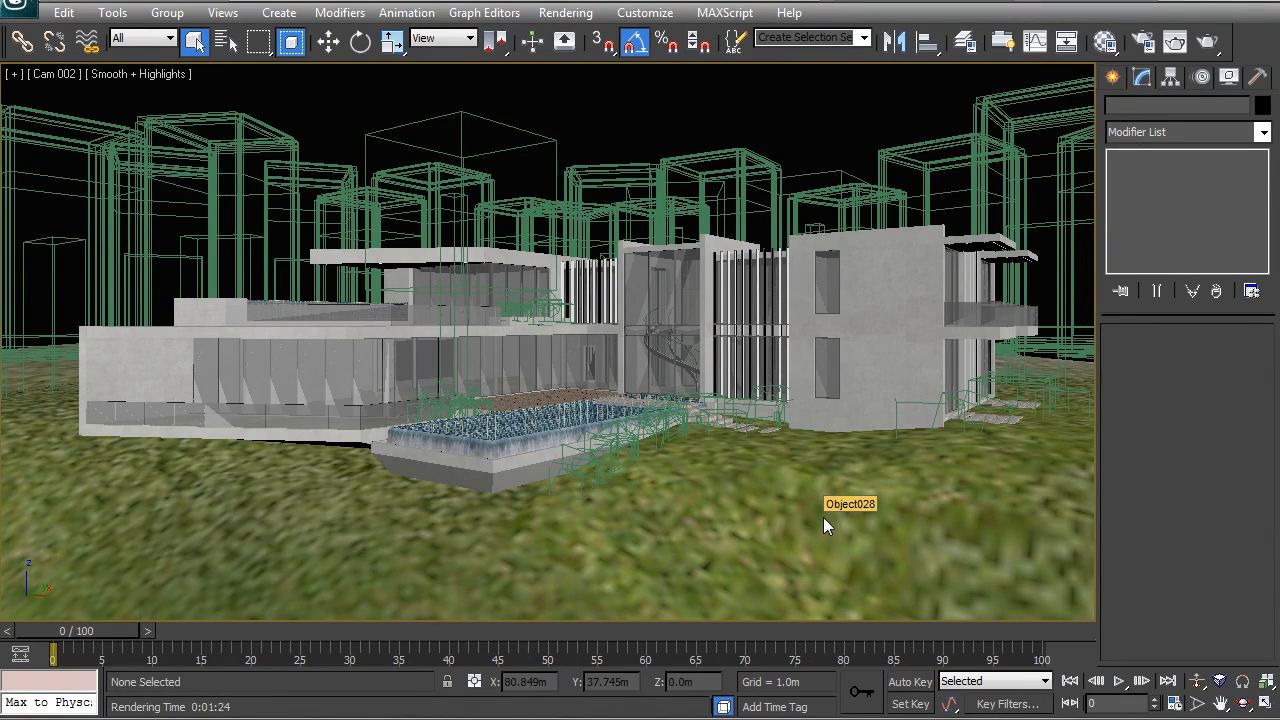
pyautogui.press('F3')
pyautogui.press('F3')
pyautogui.press('F4')
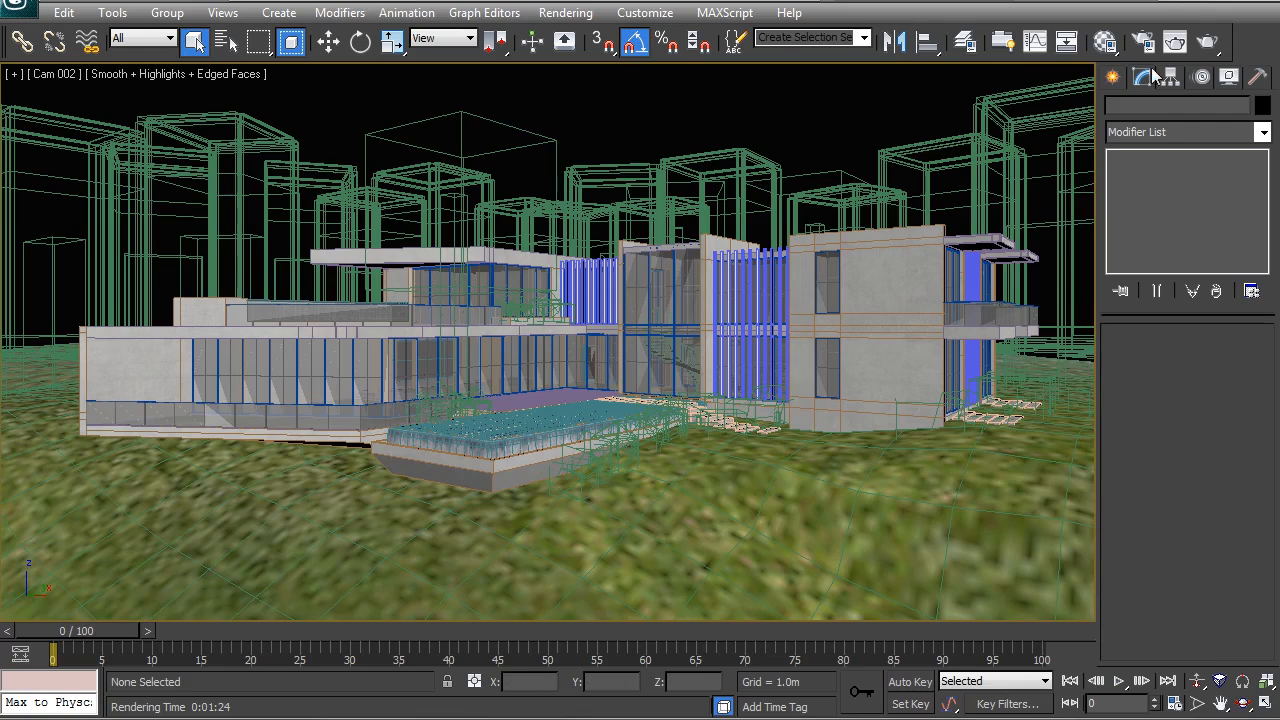
# Step: Reopen the last Cam 002 render to examine the planted house scene, and close it
pyautogui.click(1172, 42)
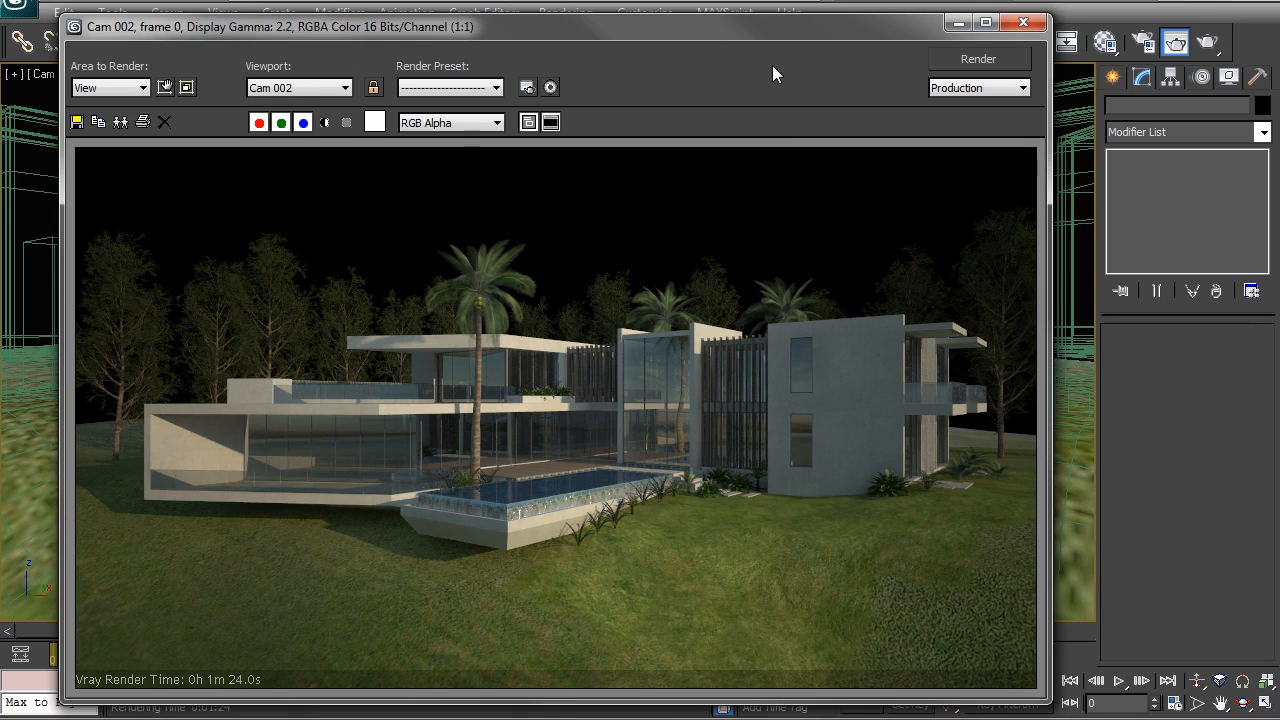
pyautogui.click(1038, 28)
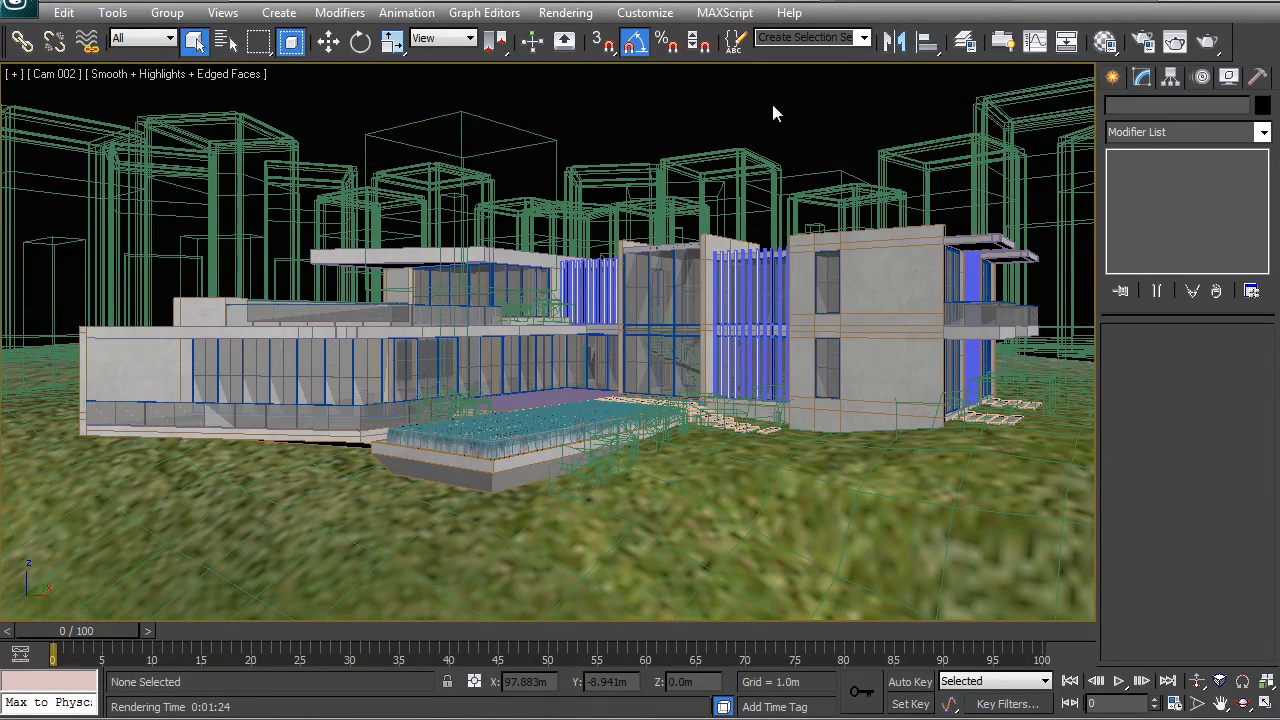